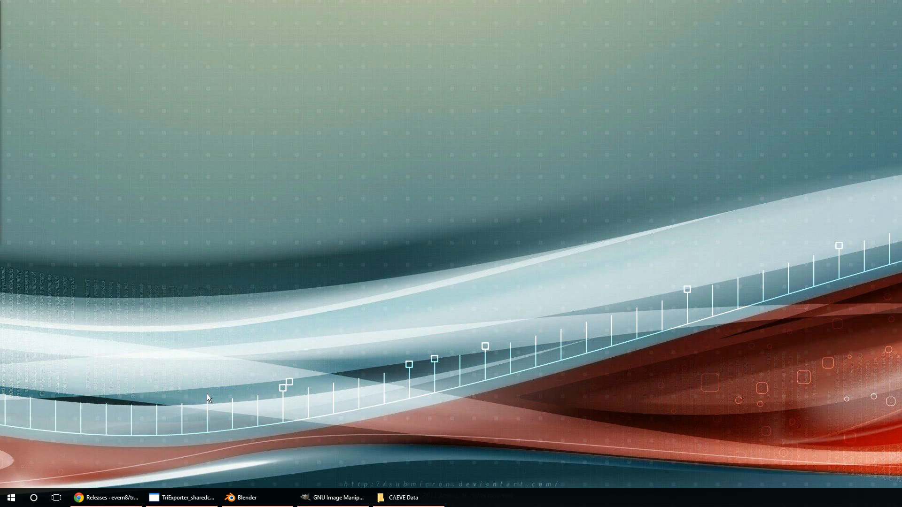
Step: Review the TriExporter 0.5.1.1 release notes on GitHub about shared resource cache support, and minimize the browser
left_click(110, 498)
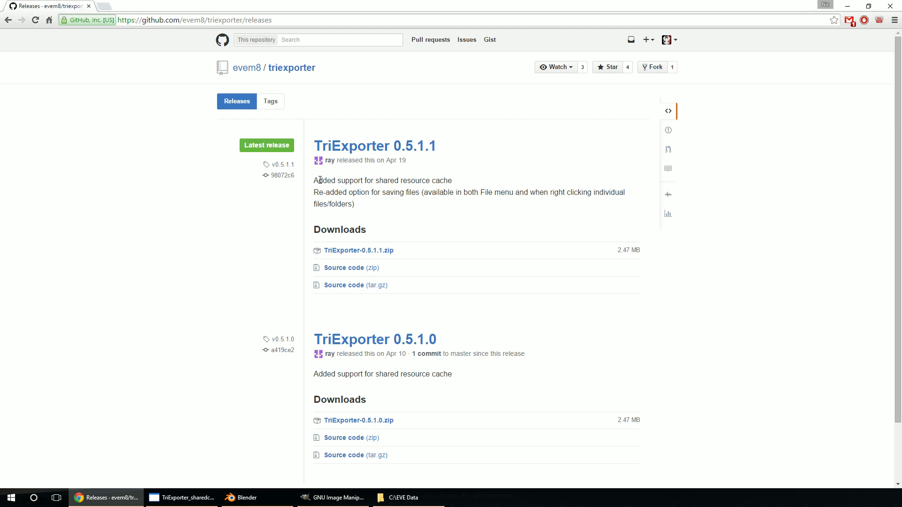
left_click_drag(319, 180, 452, 181)
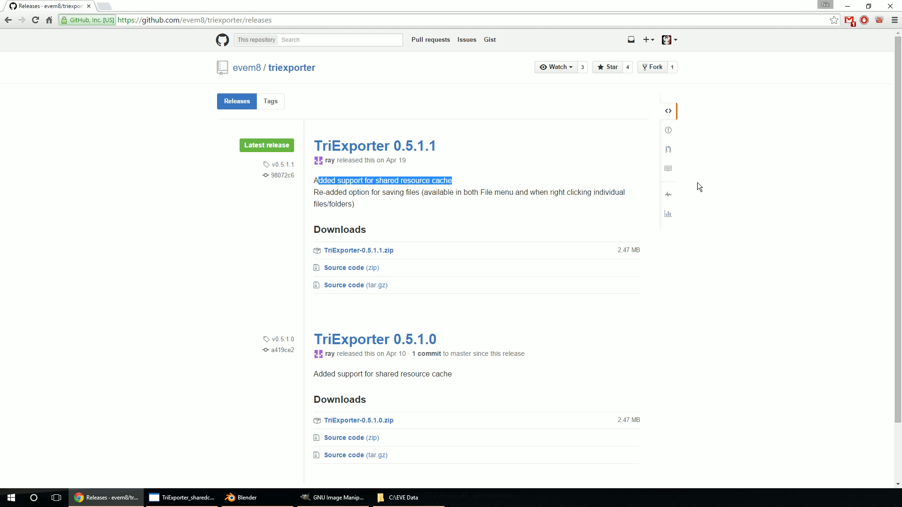
left_click(771, 179)
left_click(849, 6)
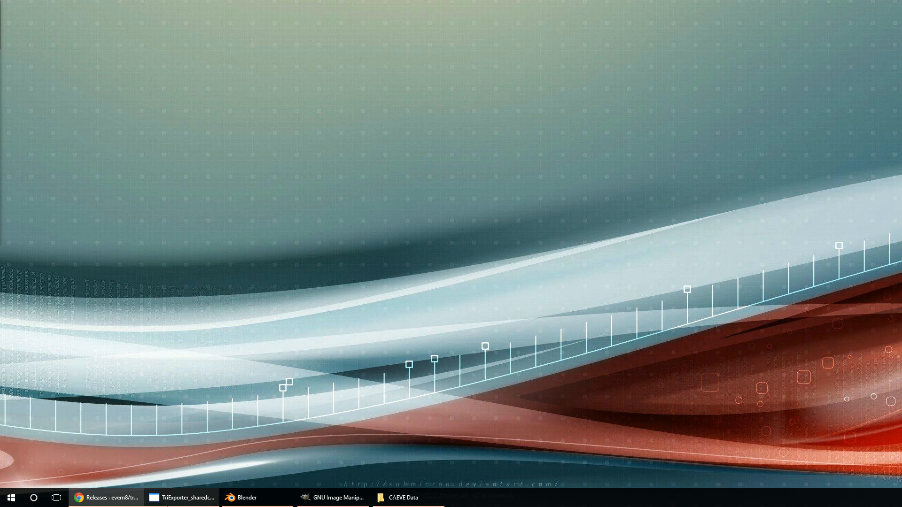
Step: Switch to TriExporter and expand the resource tree through res, dx9, model and ship to the minmatar folder
left_click(184, 498)
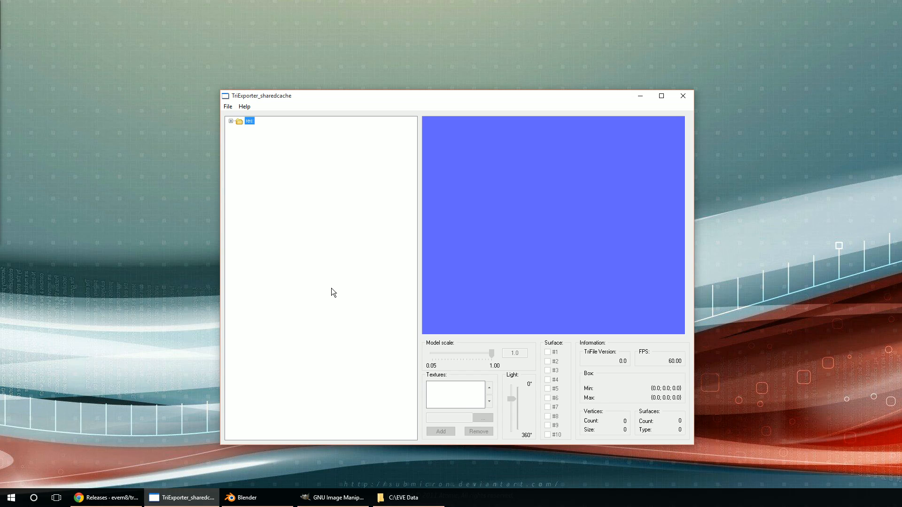
left_click(230, 120)
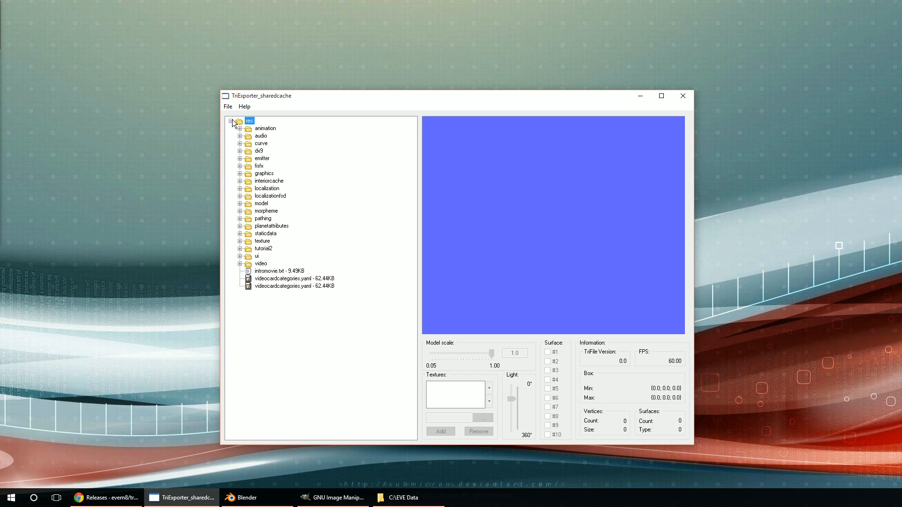
left_click(240, 150)
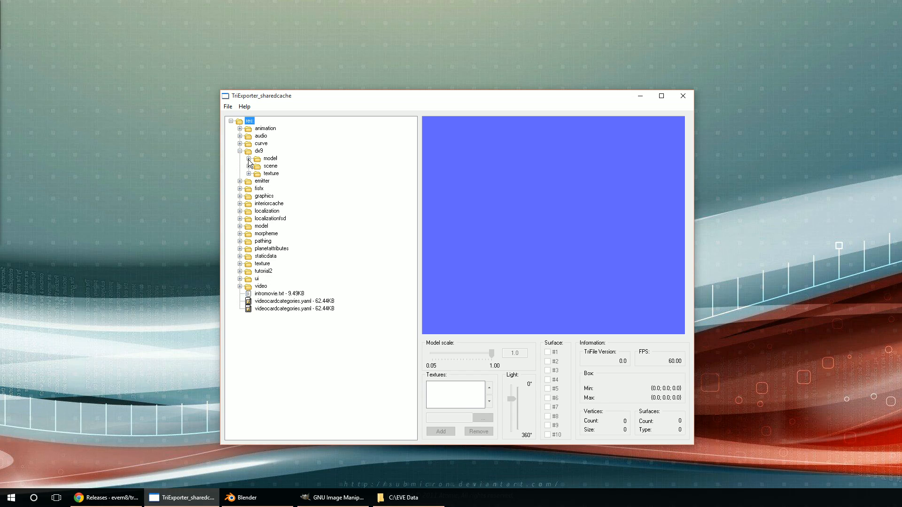
left_click(248, 159)
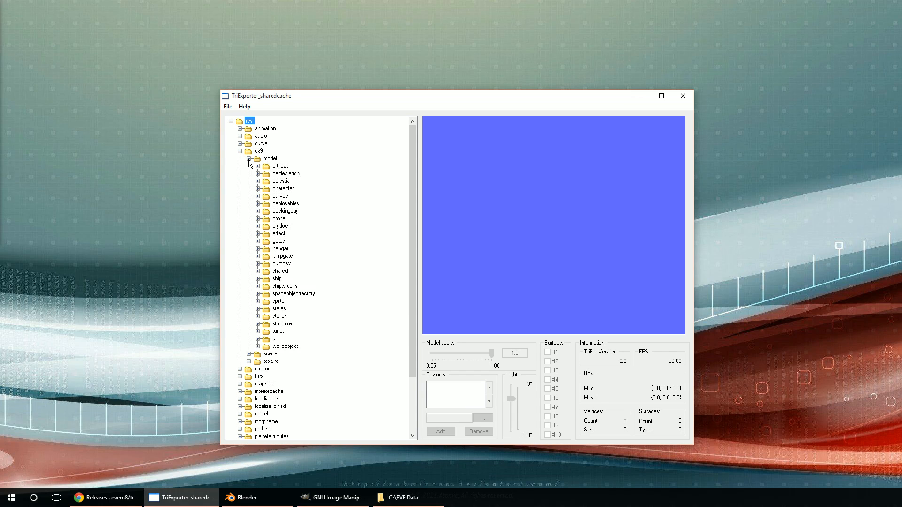
left_click(257, 279)
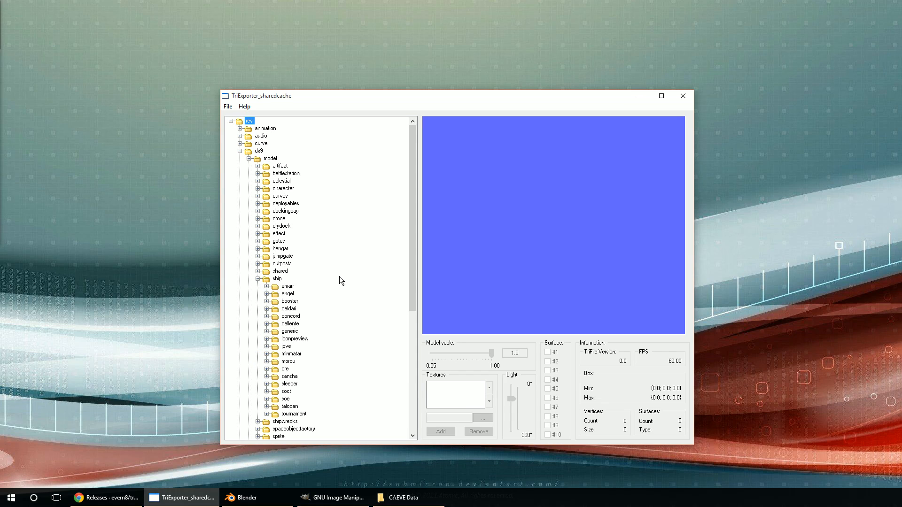
left_click(266, 354)
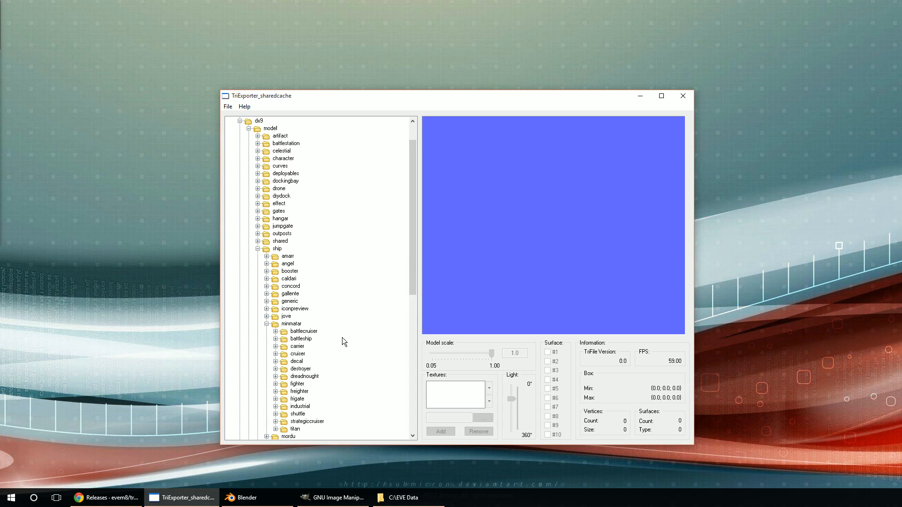
Step: Expand the Minmatar carrier folder and its mca1 subfolder, and load the mca1_t1.gr2 model into the preview
scroll(346, 342, "down", 2)
left_click(275, 323)
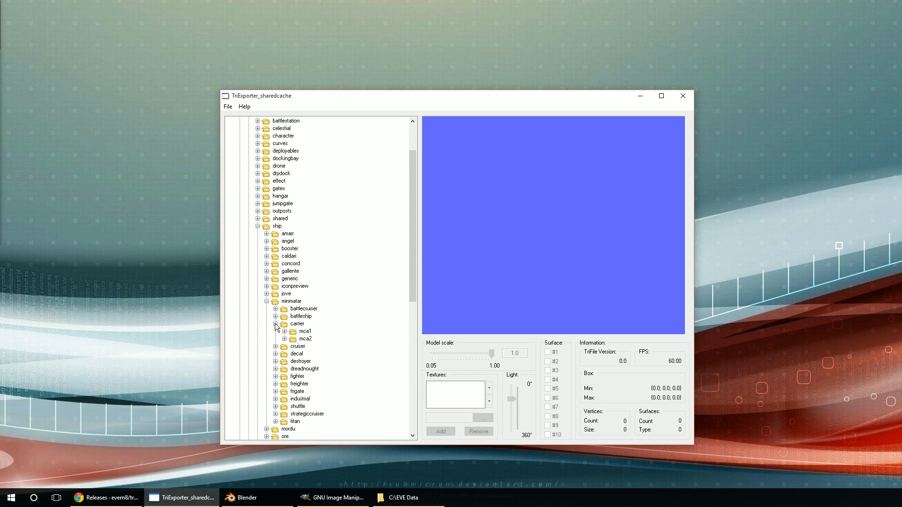
left_click(284, 331)
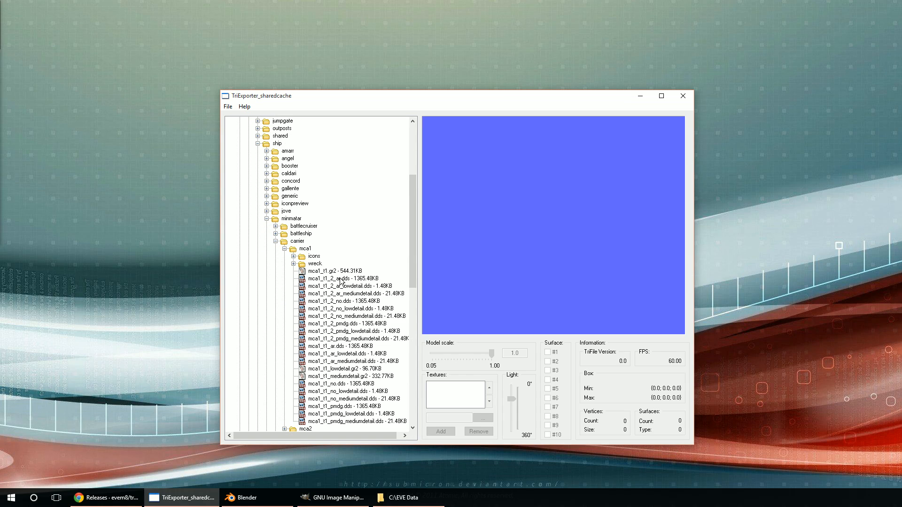
left_click(324, 271)
double_click(328, 273)
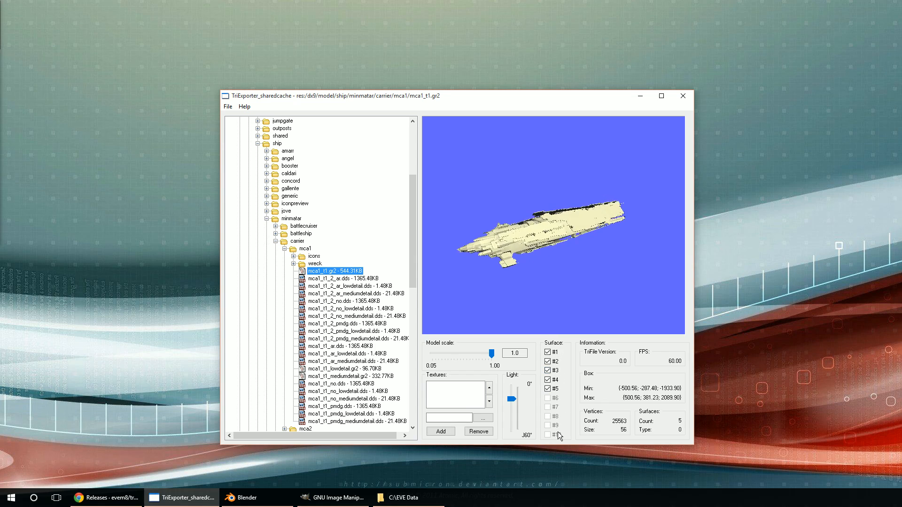
Step: Hide surfaces #1, #2 and #3 of the carrier model to inspect its parts, and show them again
left_click(548, 353)
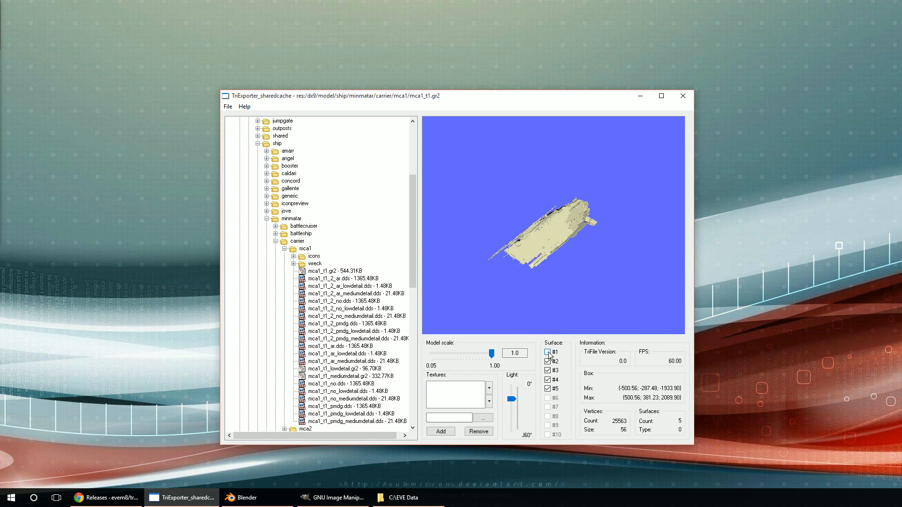
left_click(547, 362)
left_click(548, 370)
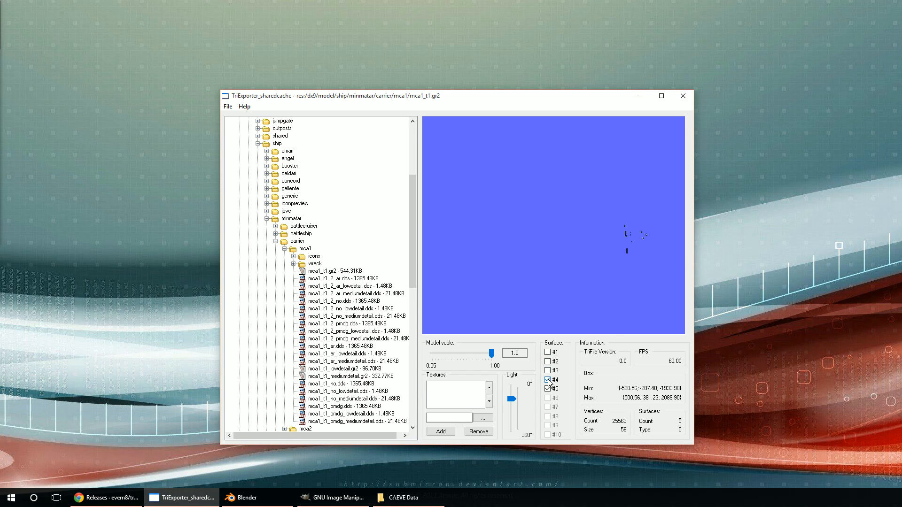
left_click(548, 371)
left_click(548, 361)
left_click(548, 352)
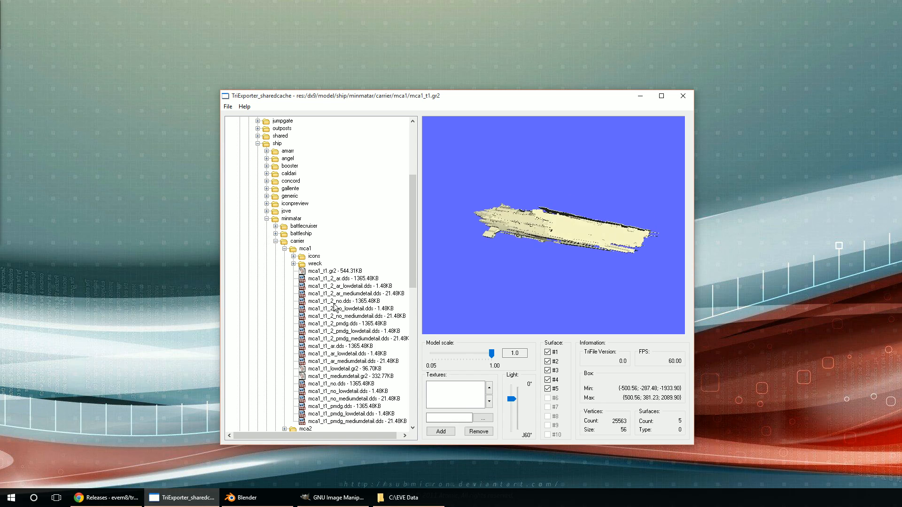
Step: Save the mca1_t1.gr2 file into the EVE Data folder on the C: drive under its original name
left_click(343, 280)
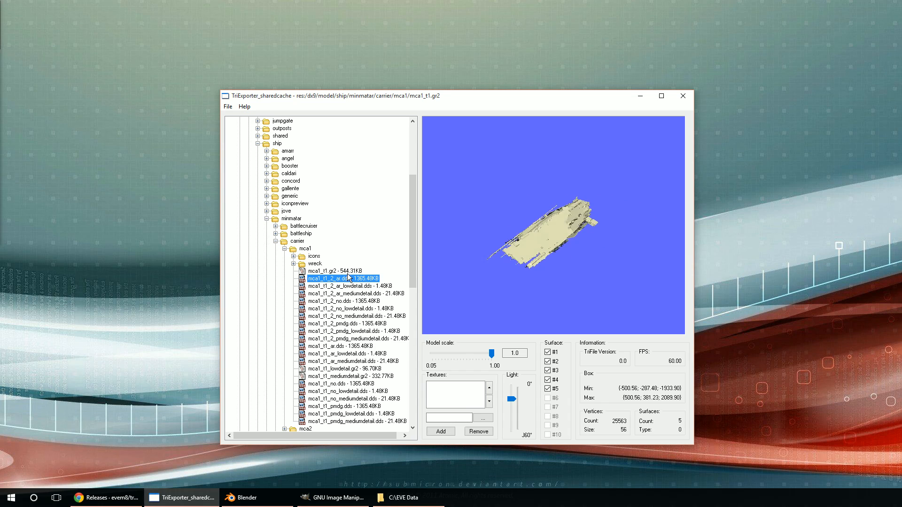
left_click(339, 271)
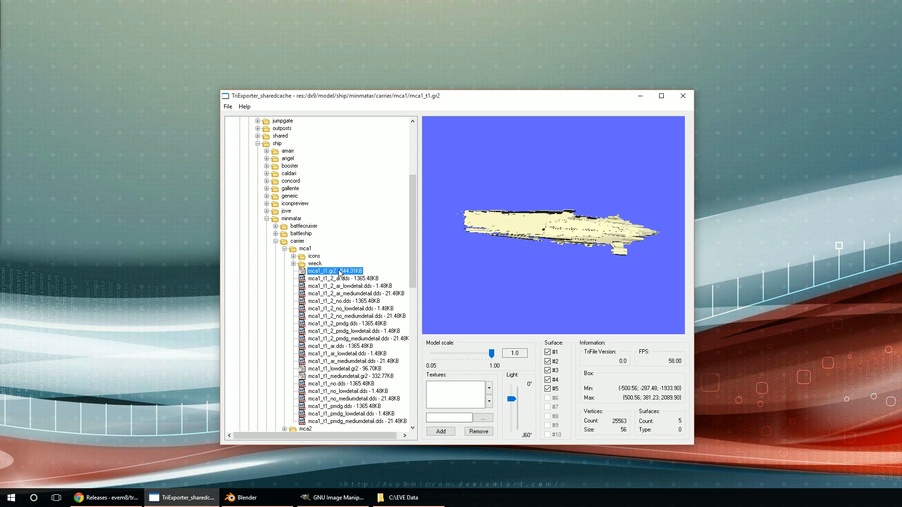
right_click(340, 273)
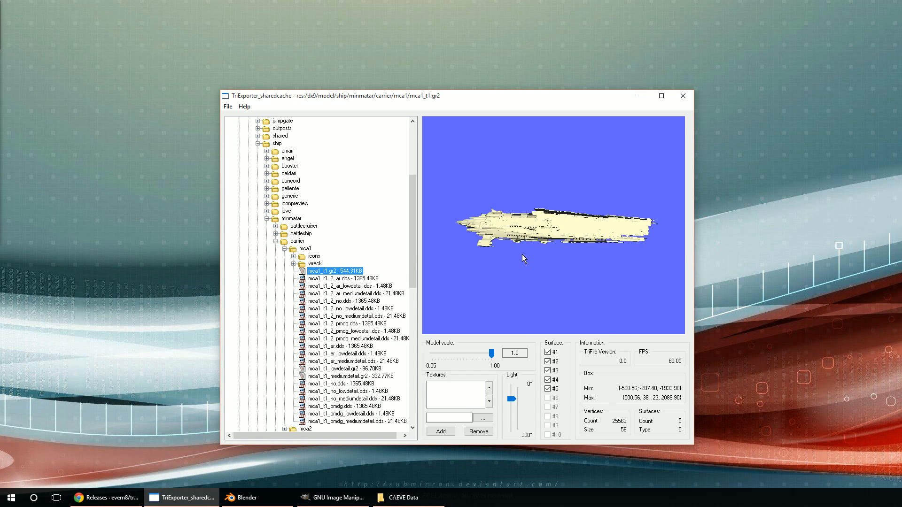
right_click(334, 273)
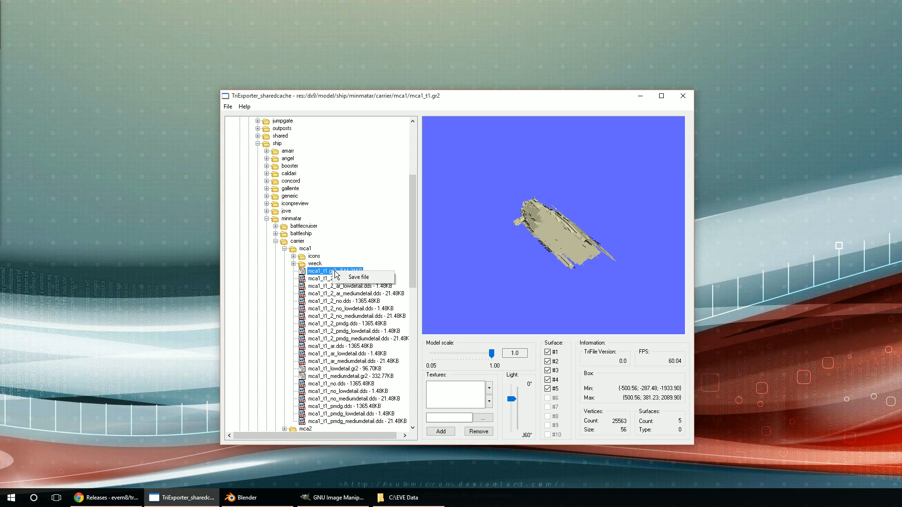
left_click(354, 278)
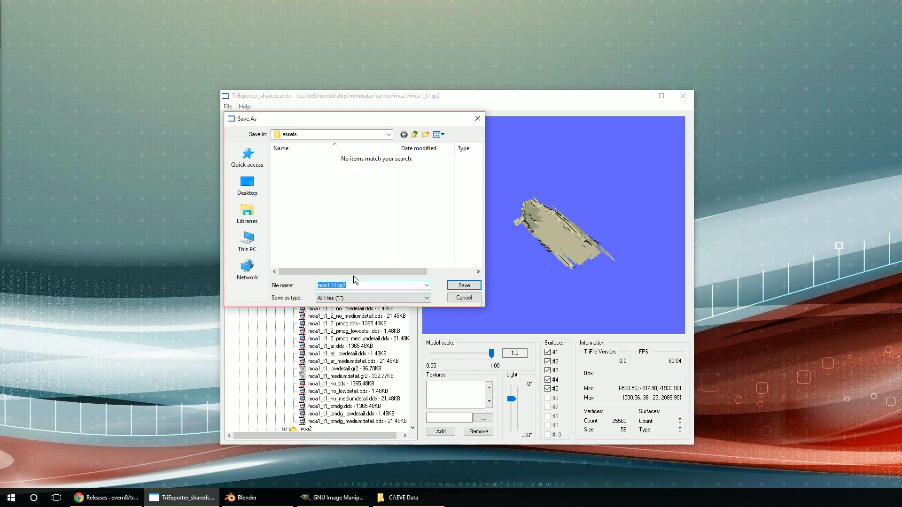
left_click(248, 242)
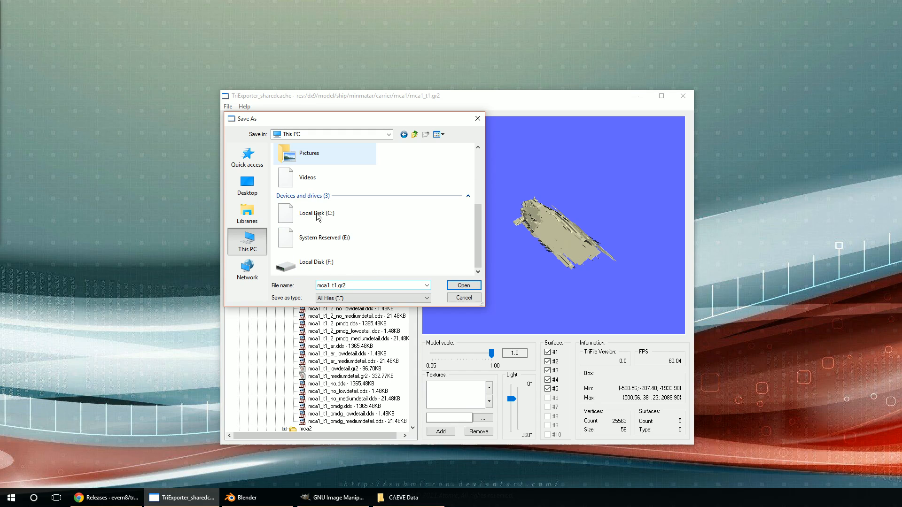
left_click(315, 219)
double_click(314, 219)
scroll(374, 229, "down", 3)
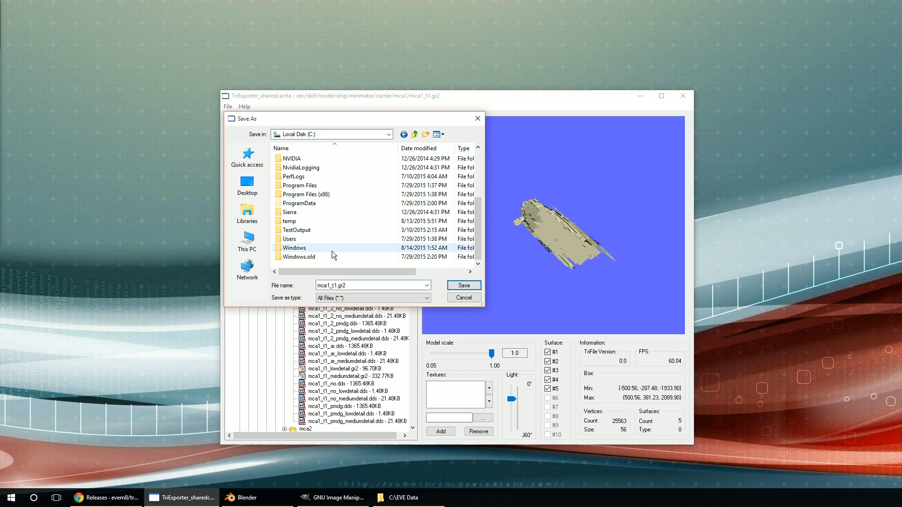
scroll(332, 254, "up", 3)
double_click(293, 186)
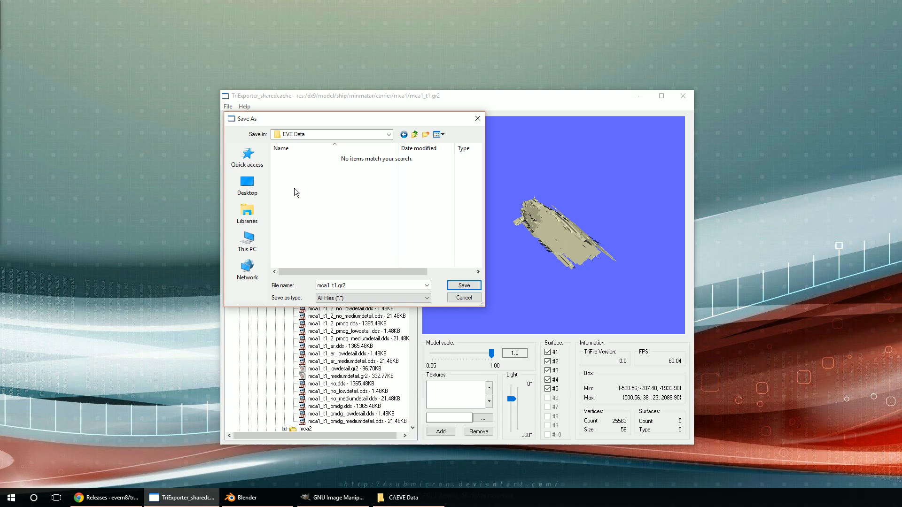
left_click(463, 288)
Step: Export the loaded carrier model as a 3ds file named "Hel" into the EVE Data folder on the C: drive
left_click(227, 107)
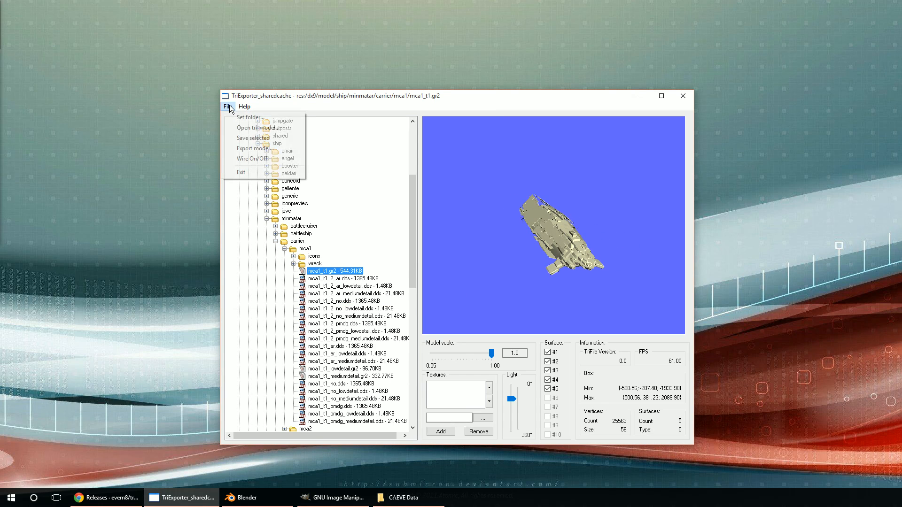
left_click(252, 148)
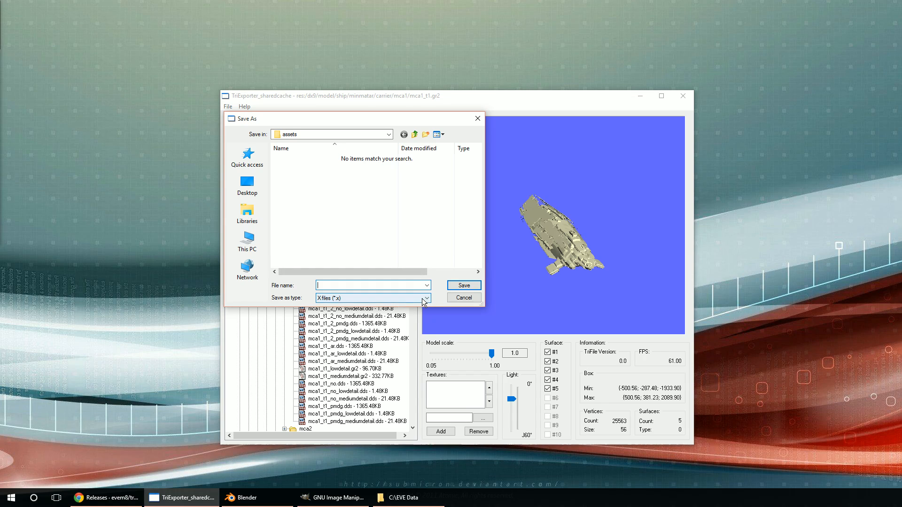
left_click(396, 298)
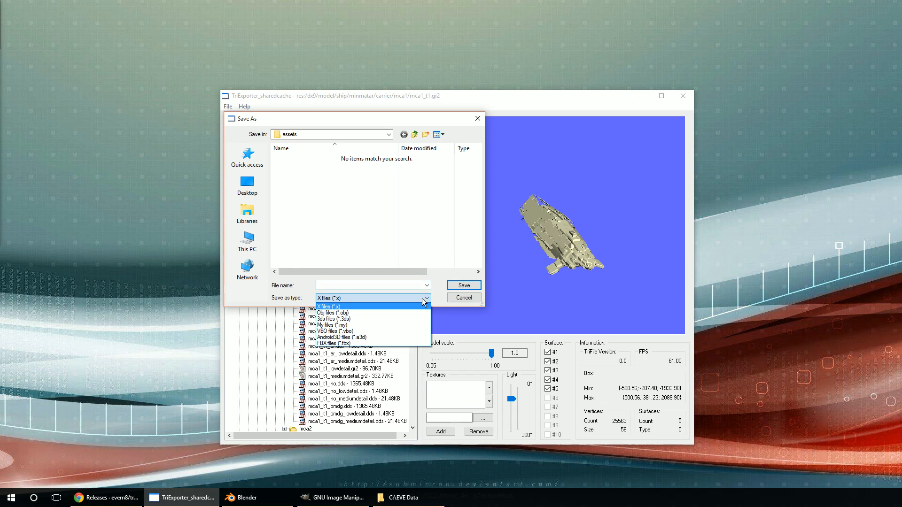
left_click(326, 319)
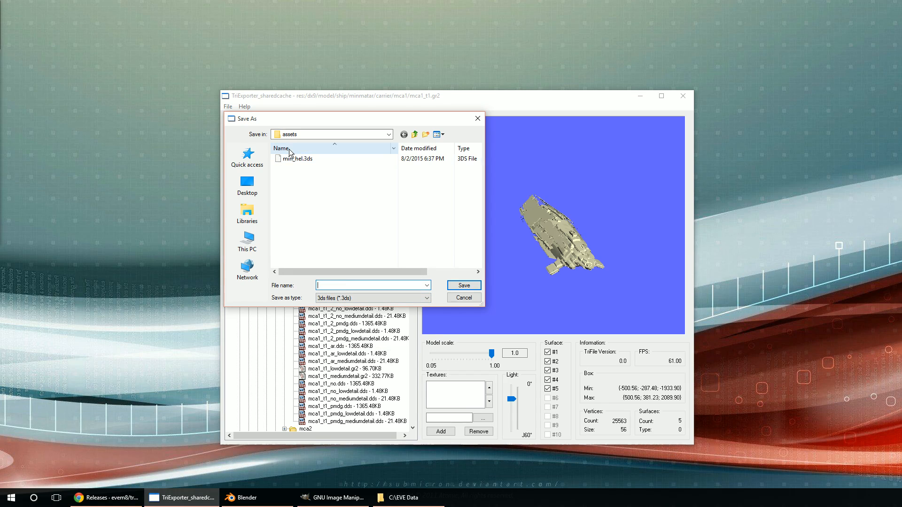
left_click(247, 239)
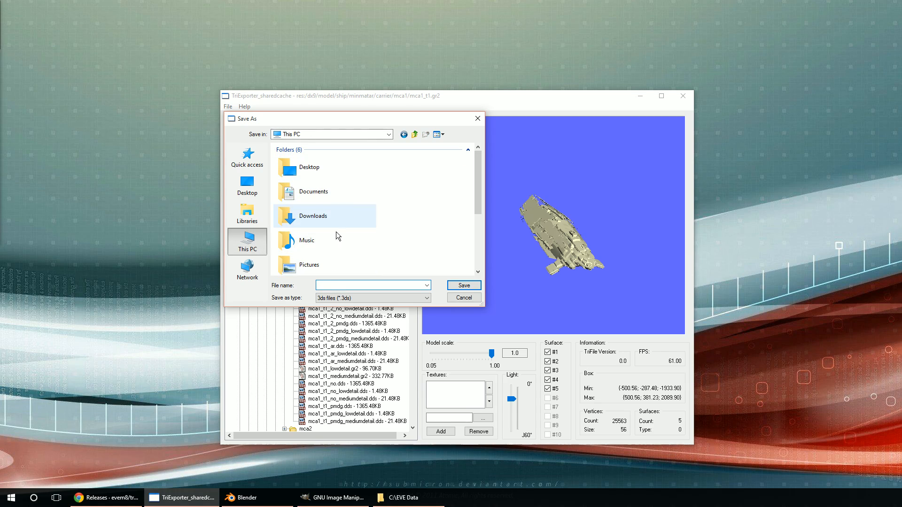
scroll(263, 237, "down", 3)
double_click(308, 204)
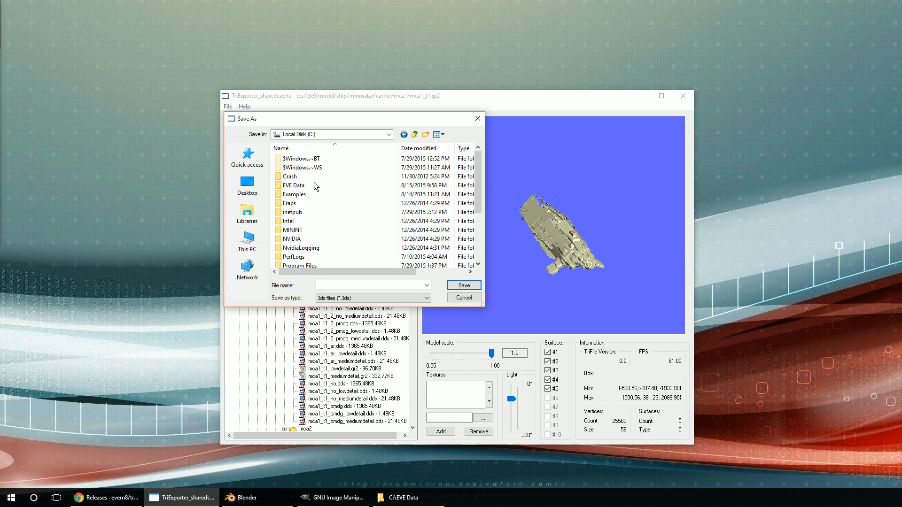
double_click(313, 186)
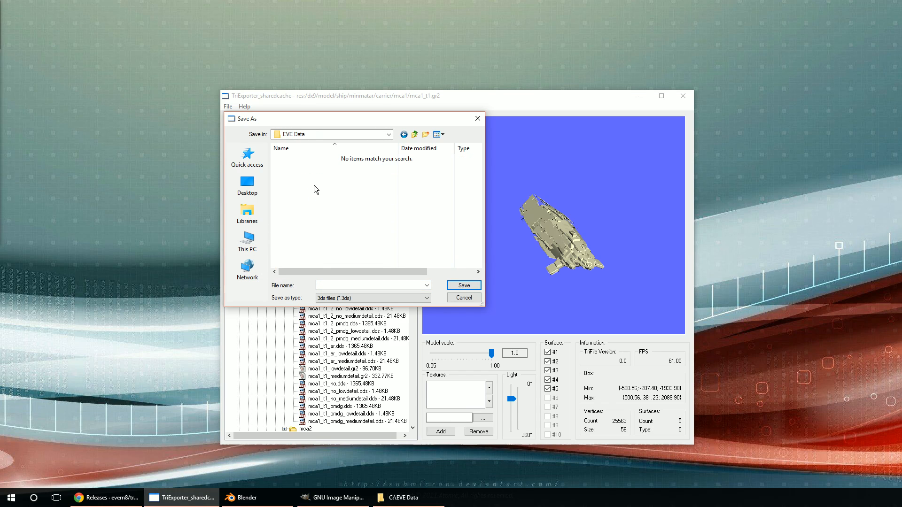
left_click(326, 286)
type("Hel")
left_click(462, 284)
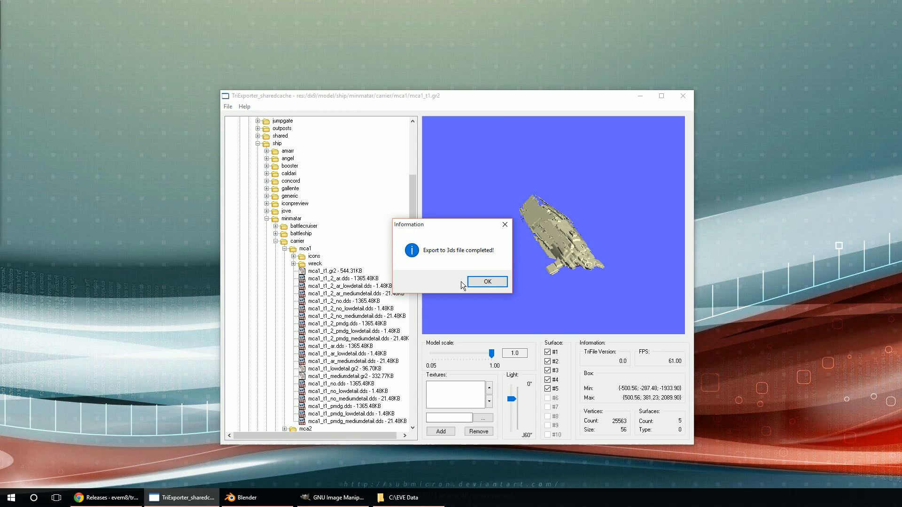
left_click(486, 282)
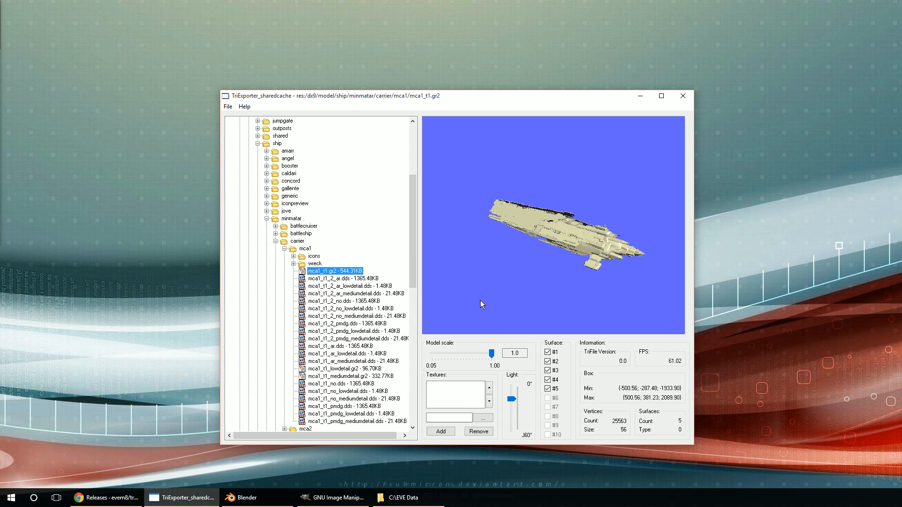
Step: Export all files of the mca1 folder into the EVE Data folder on the C: drive
left_click(293, 250)
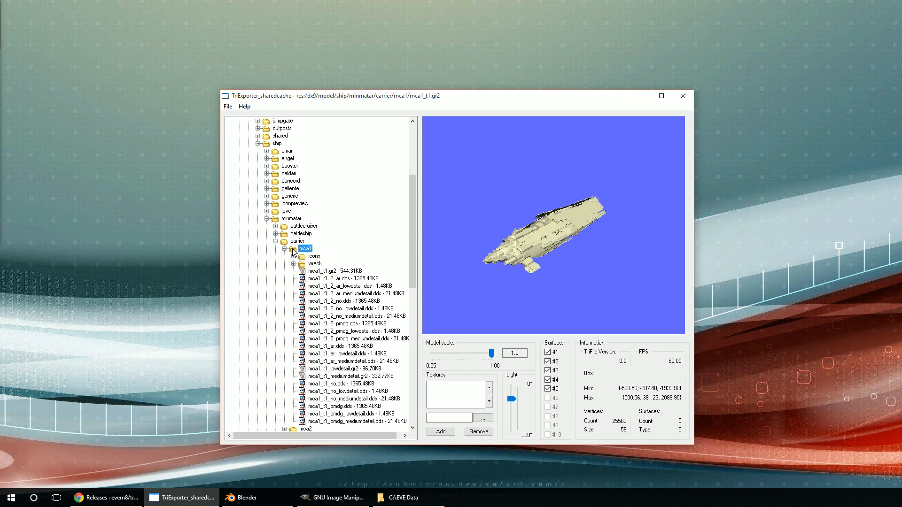
right_click(294, 251)
left_click(322, 254)
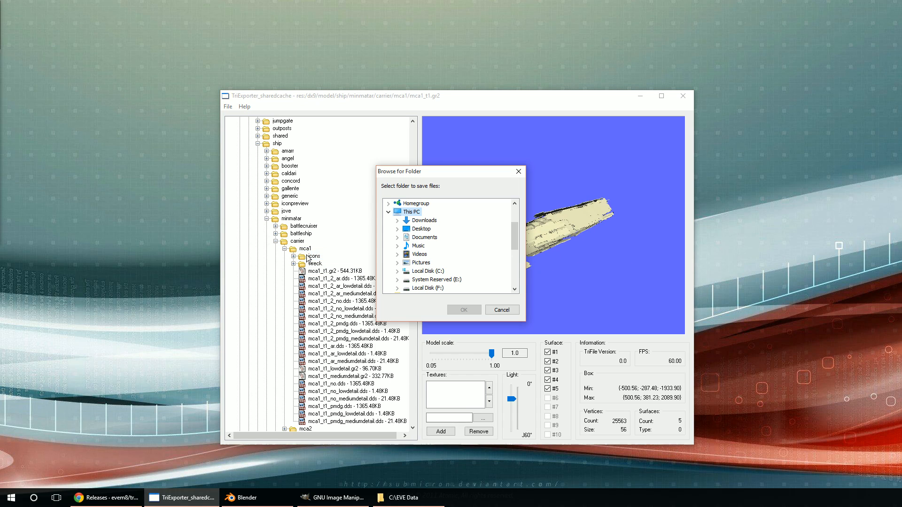
left_click(442, 273)
left_click(397, 271)
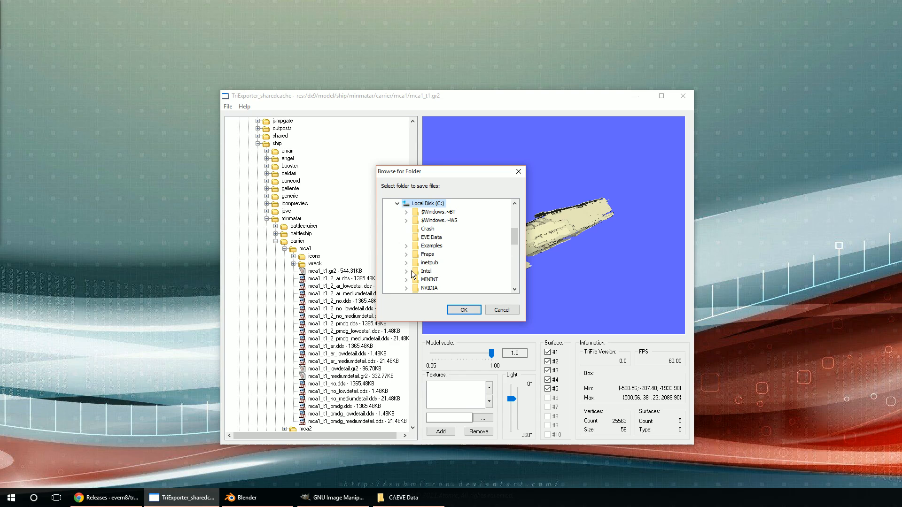
left_click(431, 237)
left_click(464, 309)
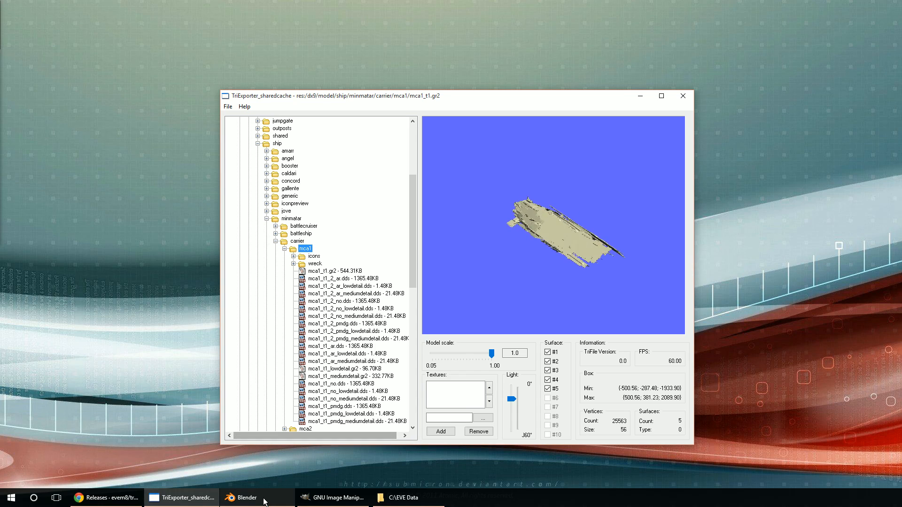
Step: Switch to Blender and import the 3DS file Hel.3ds from C:\EVE Data
left_click(245, 497)
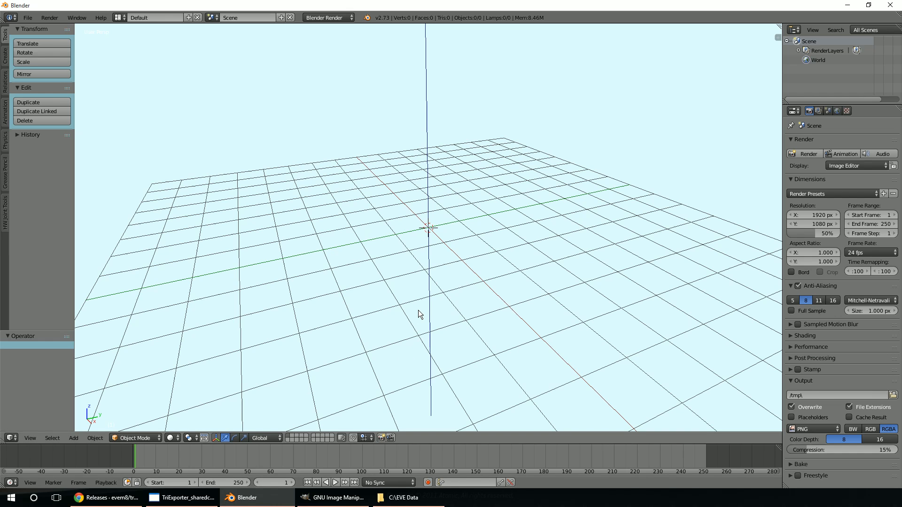
left_click(28, 17)
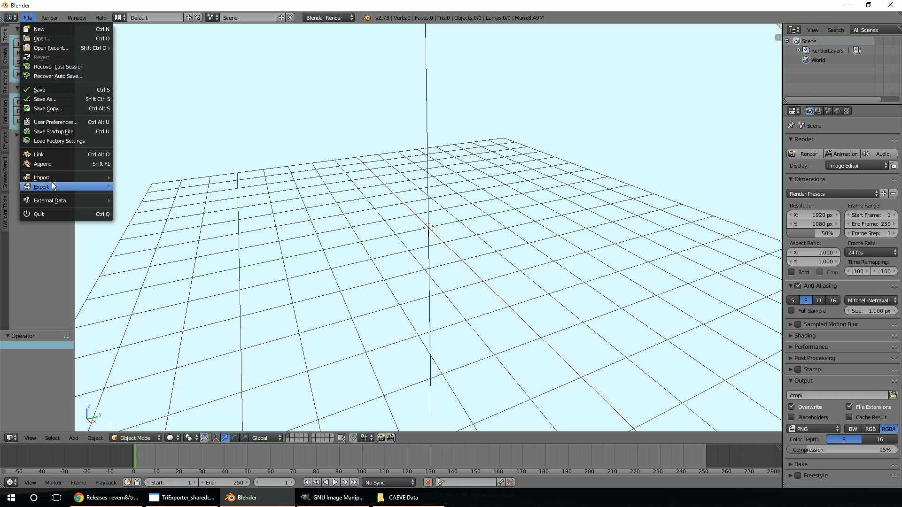
mouse_move(55, 177)
left_click(156, 223)
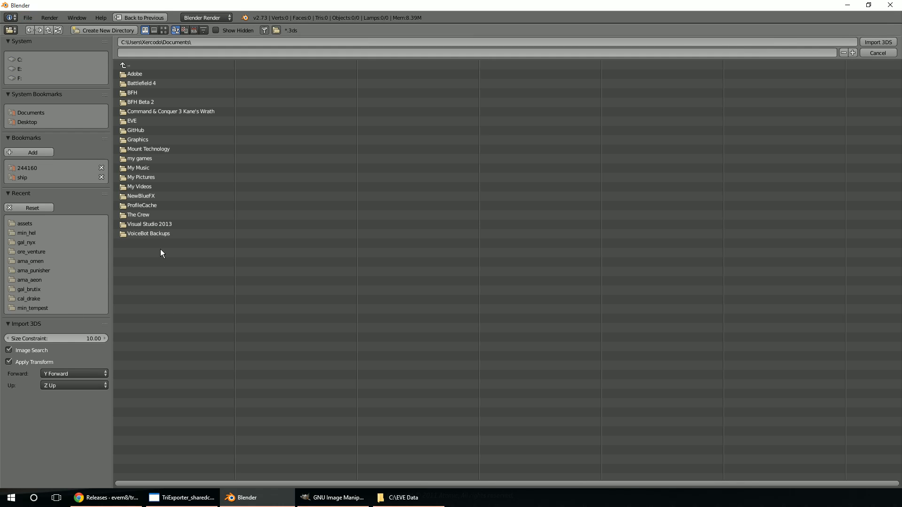
left_click(20, 55)
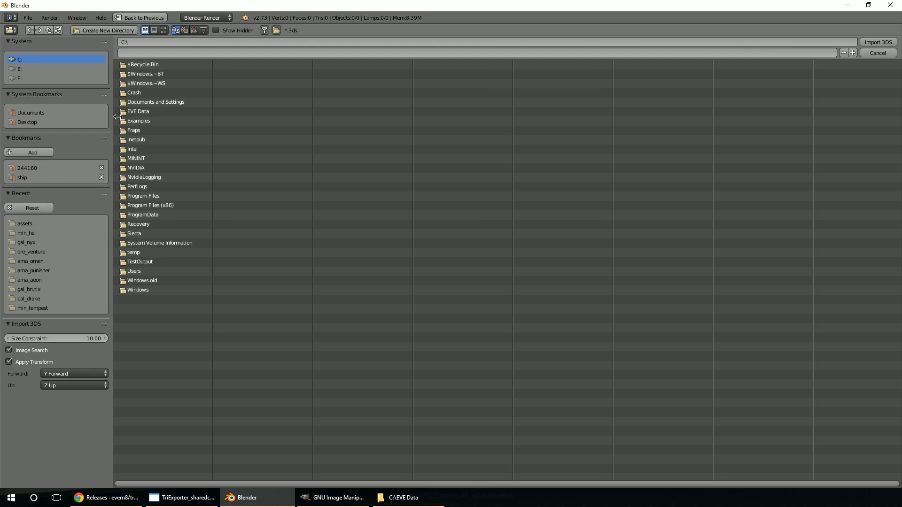
left_click(154, 112)
double_click(148, 85)
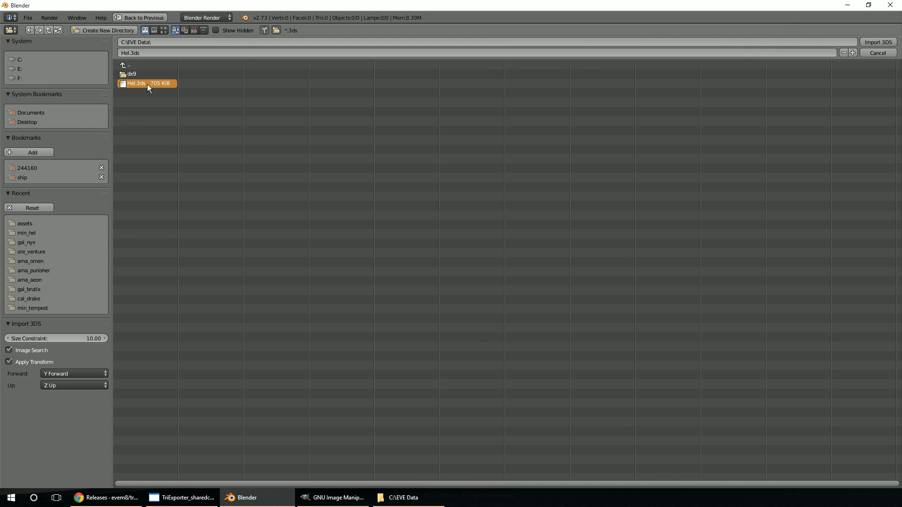
Step: Scale the imported carrier model by a factor of 100
scroll(341, 271, "up", 6)
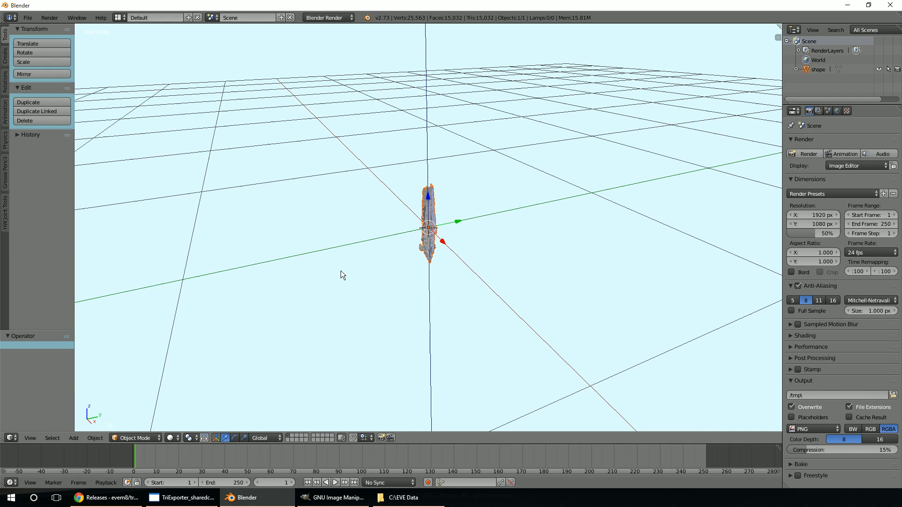
key("s")
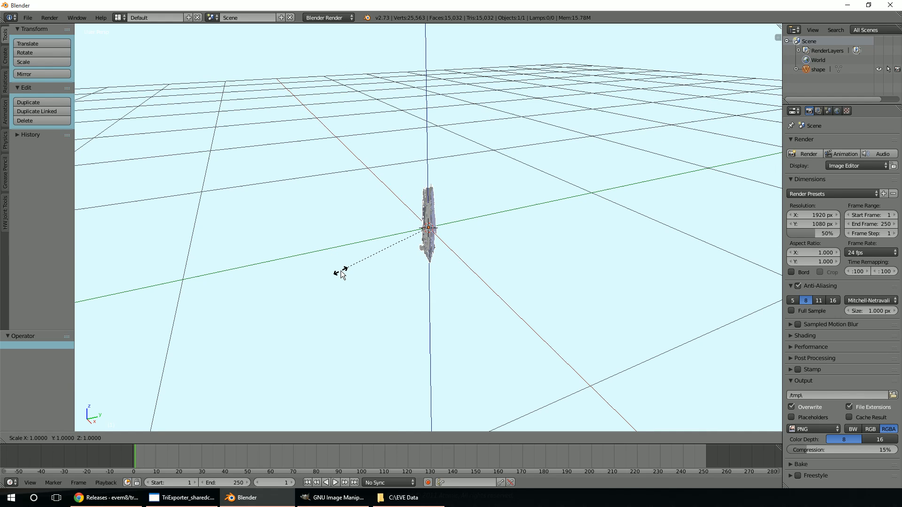
type("100")
key("Return")
scroll(334, 285, "down", 2)
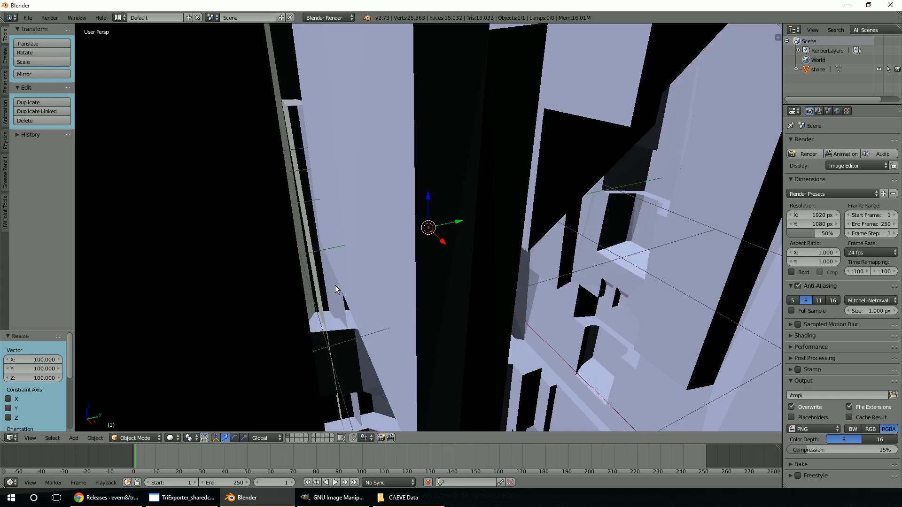
scroll(353, 293, "down", 10)
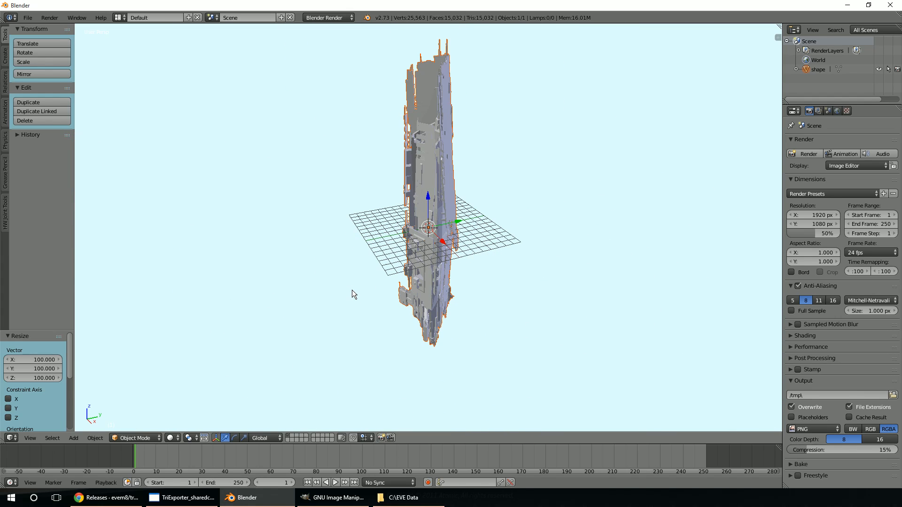
Step: Rotate the carrier model 90° about the global X axis
key("r")
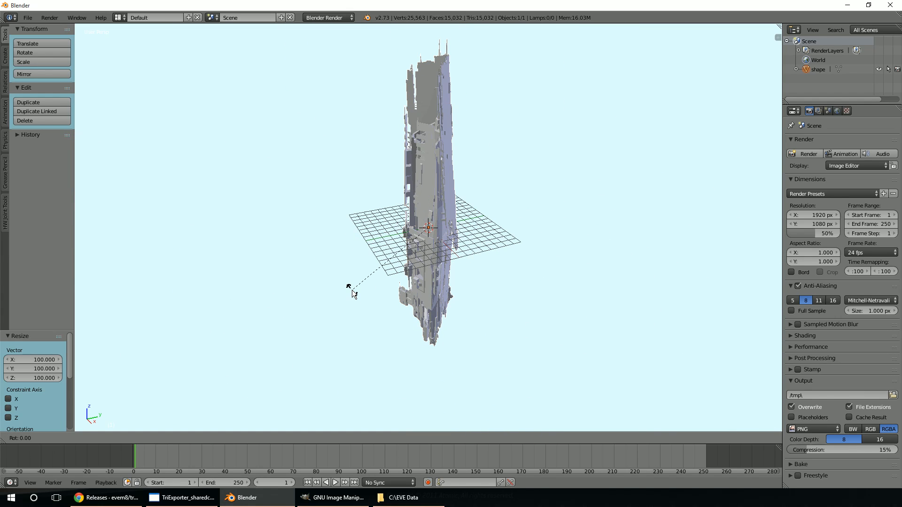
type("x")
type("90")
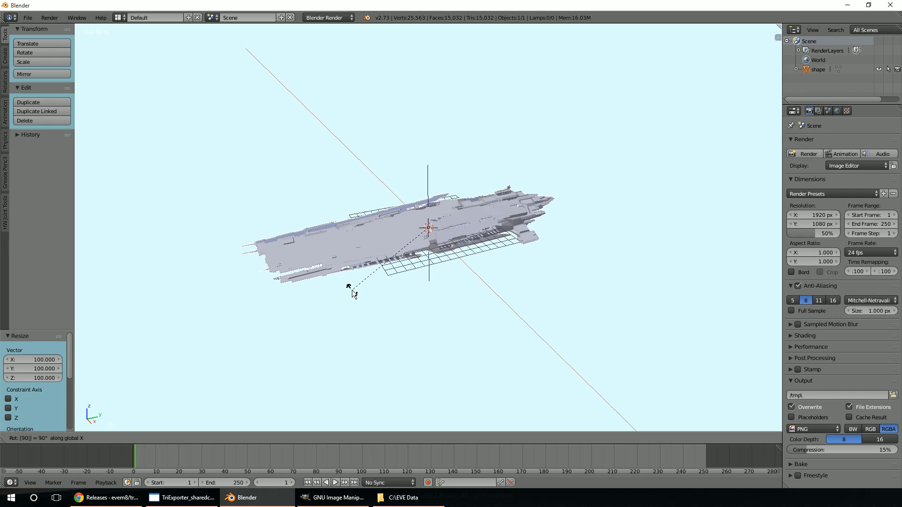
key("Return")
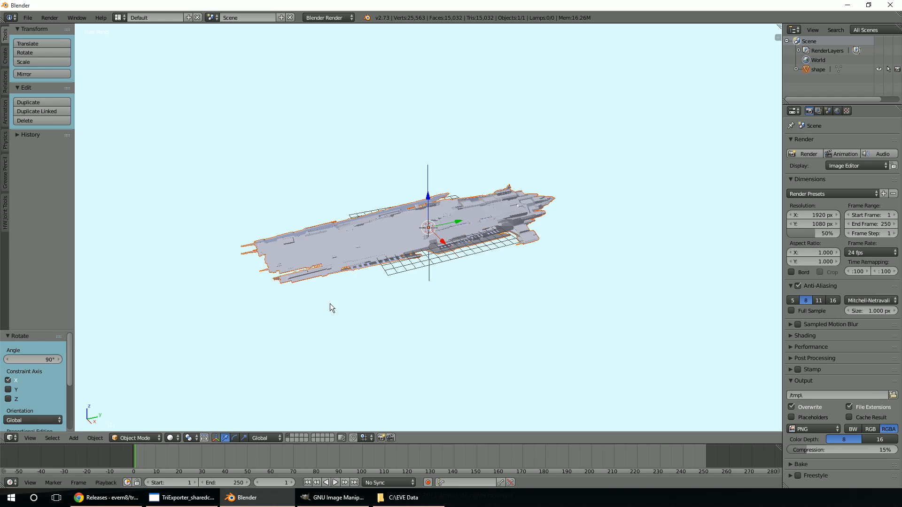
Step: Select the carrier object after viewing it from several angles, and display its material slots
middle_click_drag(257, 295, 477, 316)
scroll(478, 315, "up", 4)
scroll(477, 312, "down", 3)
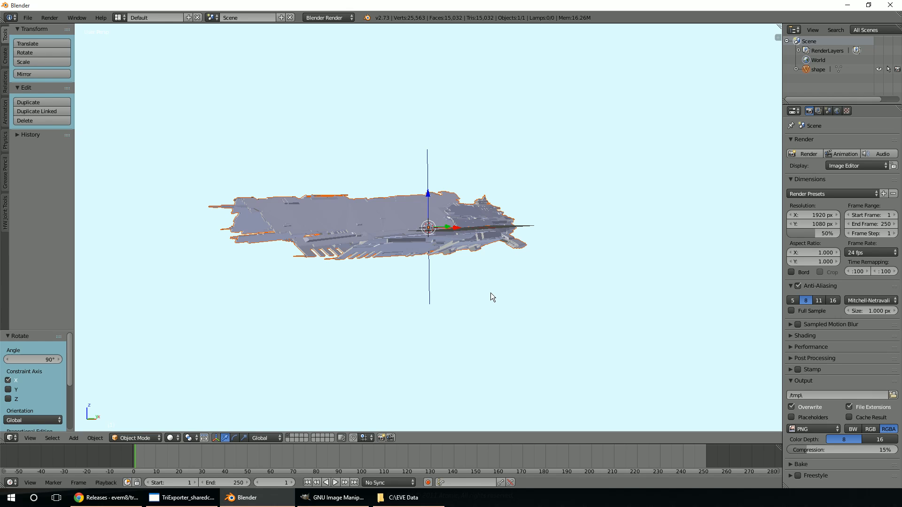
middle_click_drag(489, 296, 555, 339)
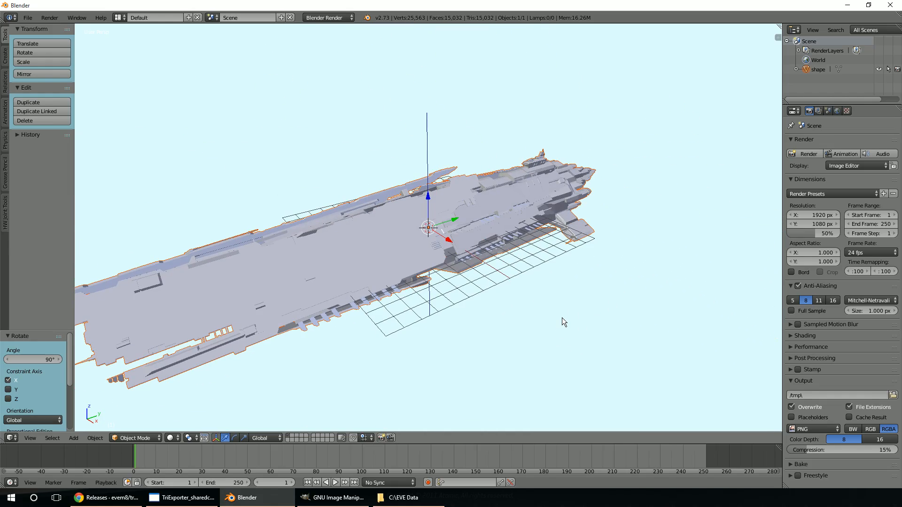
scroll(493, 315, "down", 2)
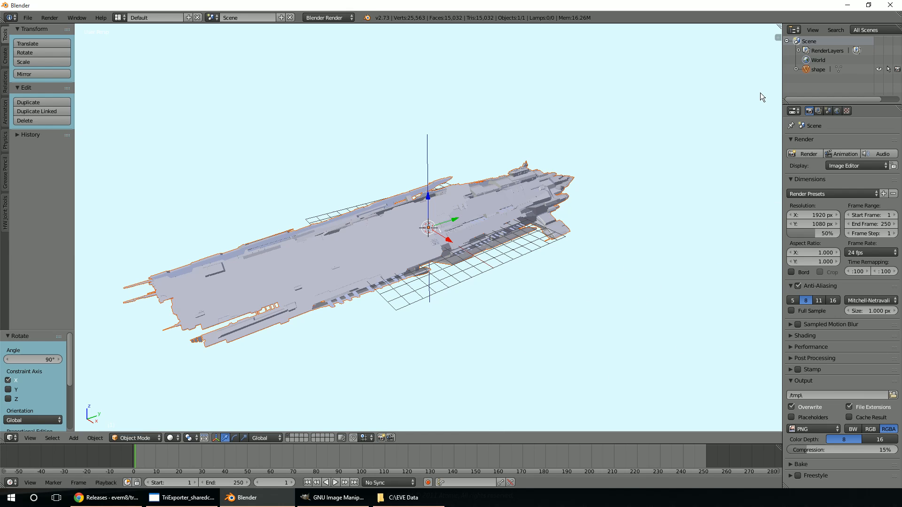
left_click(837, 110)
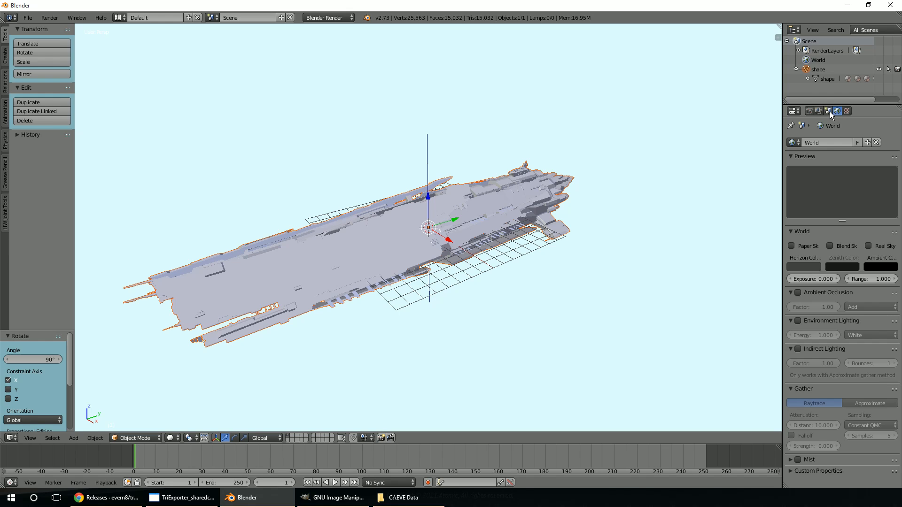
right_click(467, 222)
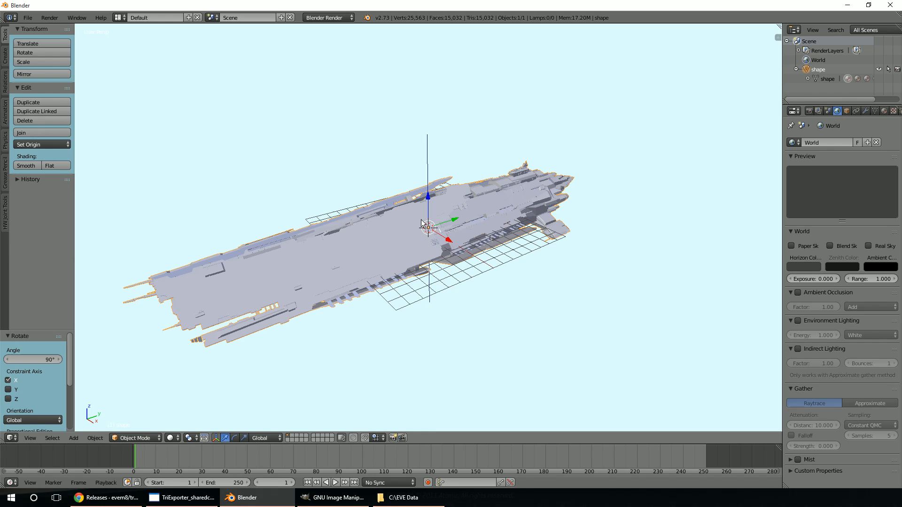
left_click(883, 111)
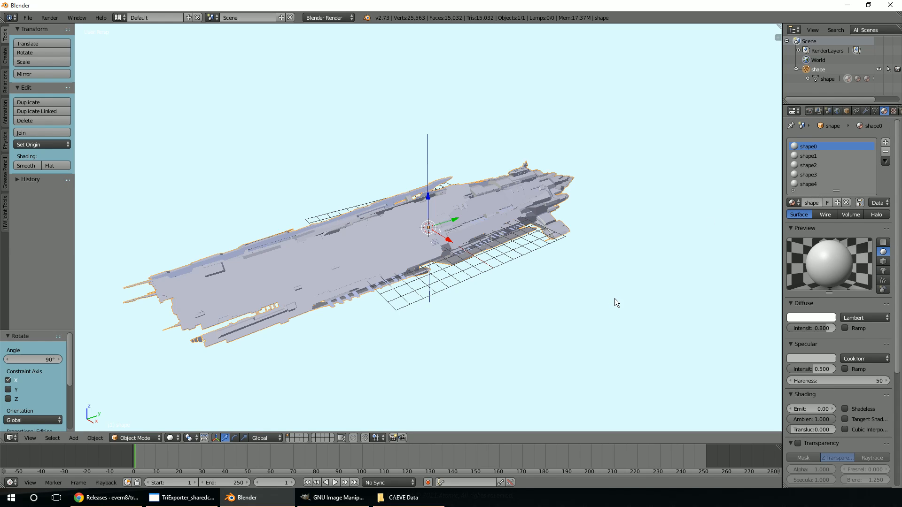
Step: Enter Edit Mode on the carrier mesh and deselect all of its geometry
key("Tab")
scroll(362, 316, "up", 4)
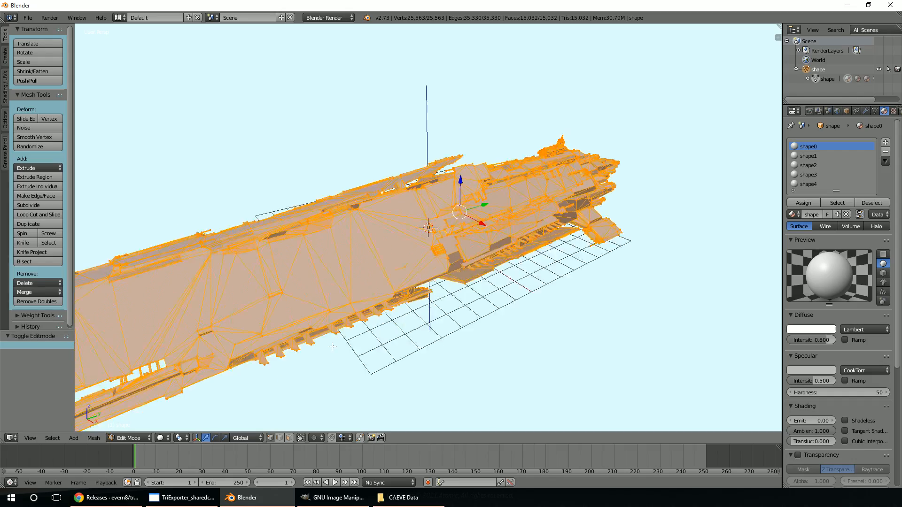
scroll(467, 300, "down", 1)
middle_click_drag(564, 332, 313, 273)
key("a")
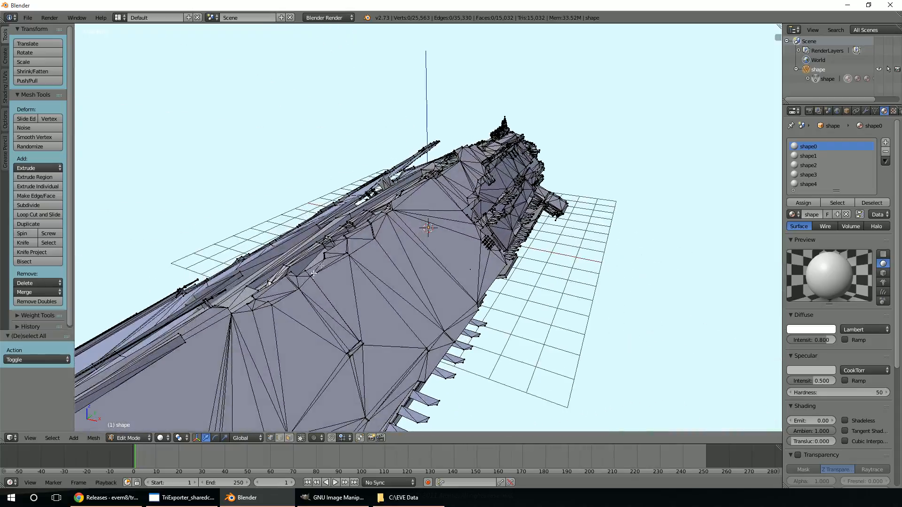
Step: Select the faces that use the shape1 material, examine where they lie on the hull, and deselect them
mouse_move(432, 284)
middle_mouse_down()
mouse_move(461, 263)
mouse_move(474, 277)
mouse_move(424, 292)
mouse_move(427, 282)
middle_mouse_up()
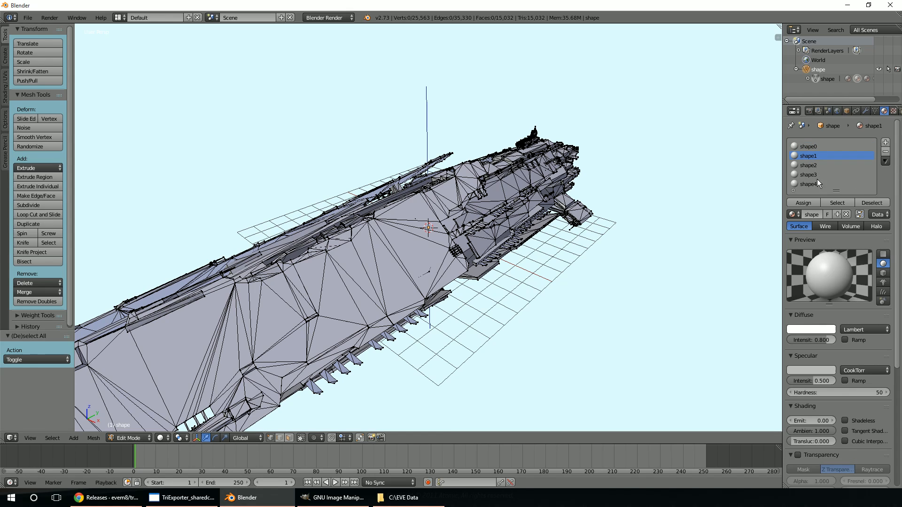
left_click(833, 204)
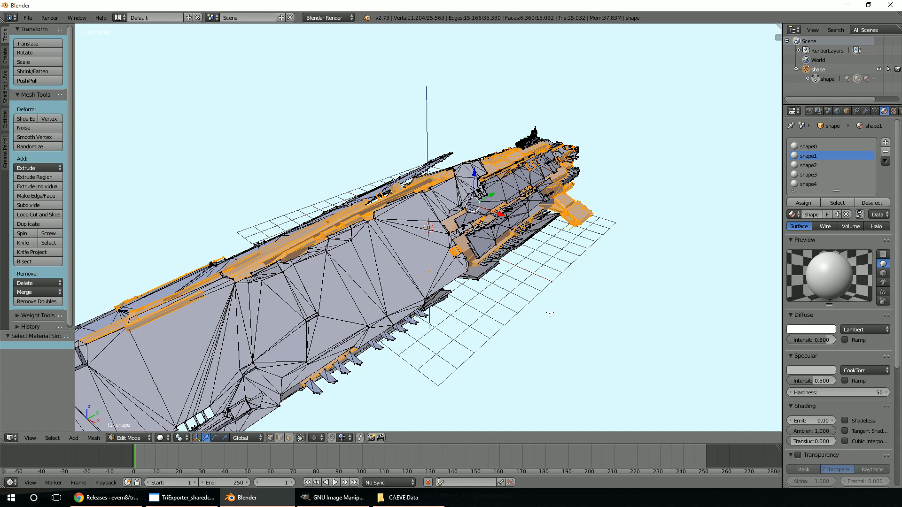
middle_click_drag(501, 348, 550, 310)
scroll(552, 311, "up", 3)
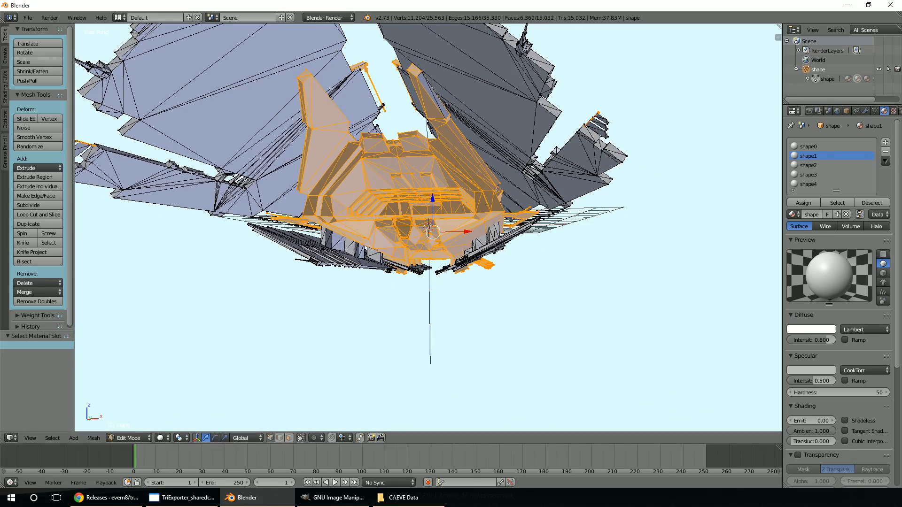
middle_click_drag(381, 349, 423, 325)
middle_click_drag(417, 247, 455, 258)
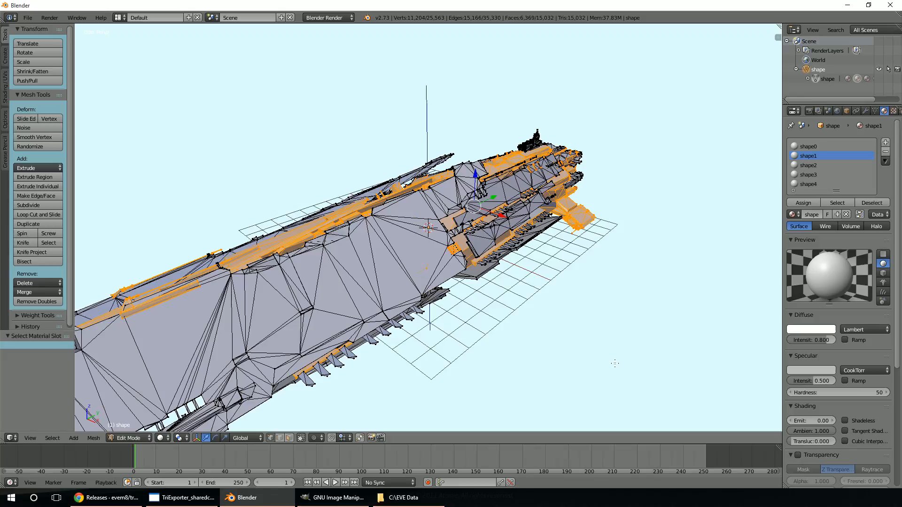
scroll(570, 179, "up", 4)
middle_click_drag(569, 180, 459, 304)
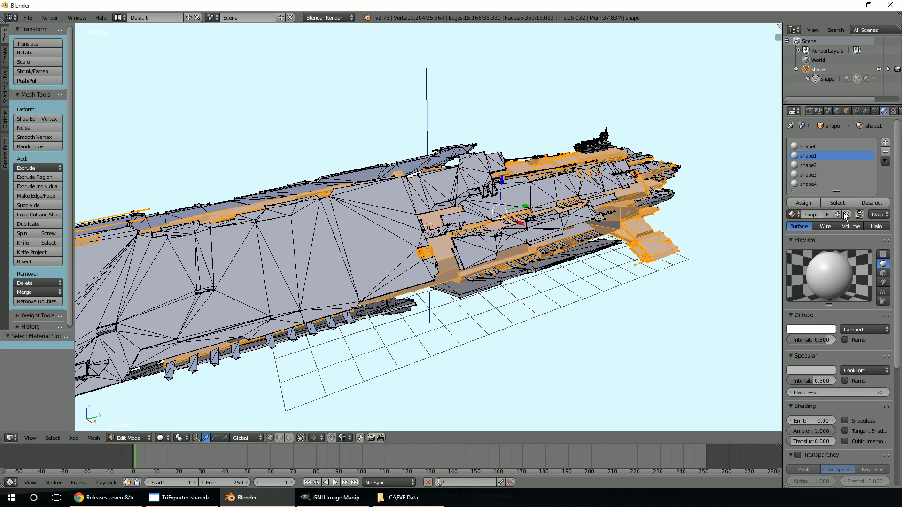
left_click(855, 202)
Step: Select the faces that use the shape2 material, check which hull parts they cover, and deselect them
left_click(805, 164)
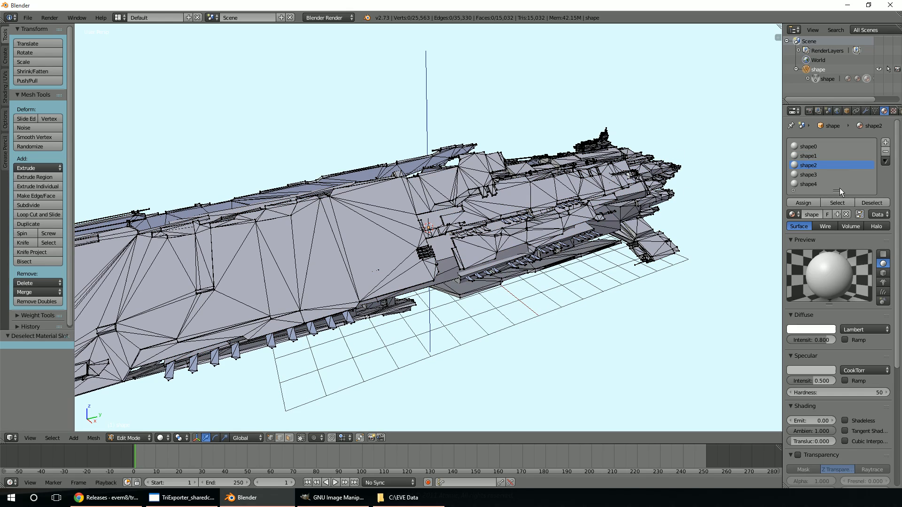
left_click(836, 202)
middle_click_drag(470, 306, 453, 282)
left_click(872, 202)
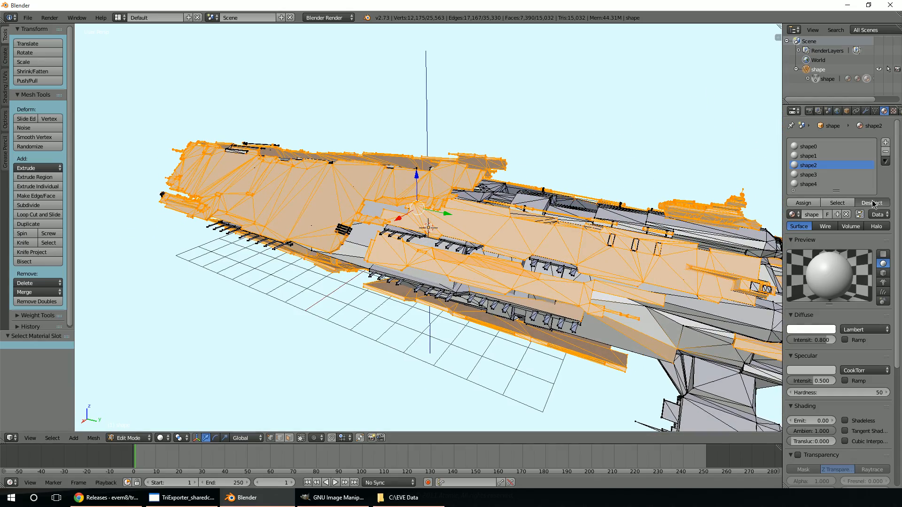
Step: Select the faces that use the shape3 material, view them from the ship's other end, and deselect them
left_click(805, 175)
left_click(829, 203)
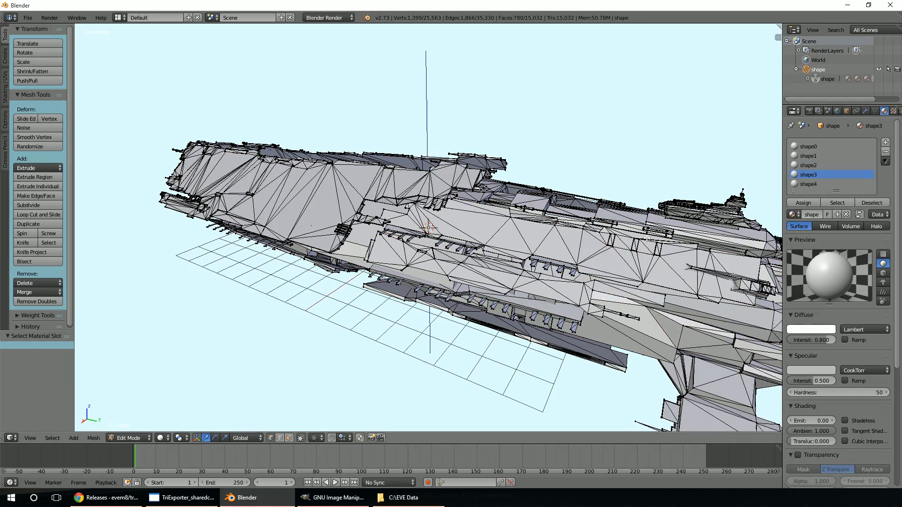
middle_click_drag(611, 150, 604, 219)
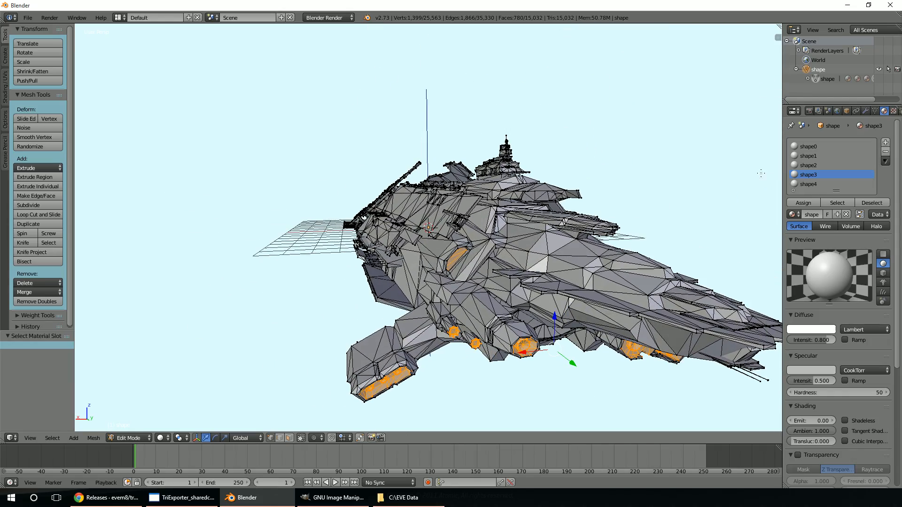
left_click(869, 204)
left_click(809, 147)
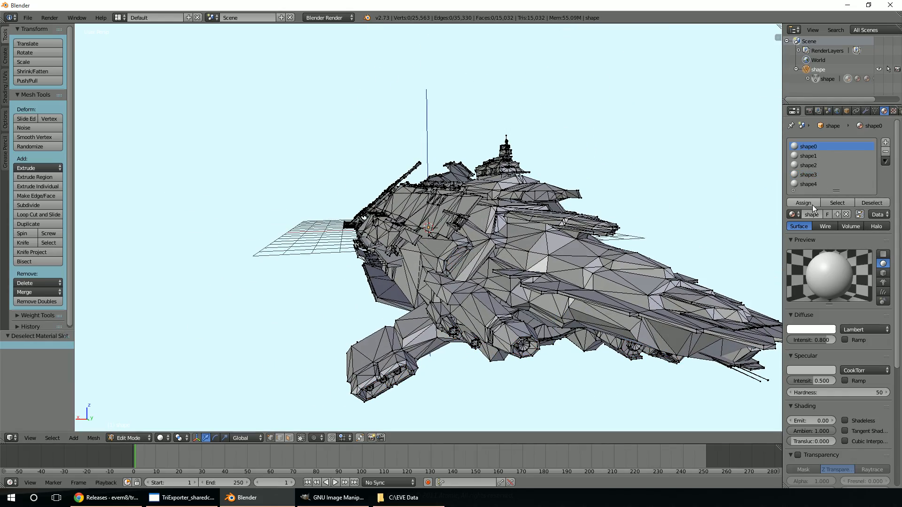
left_click(806, 203)
key("ctrl+z")
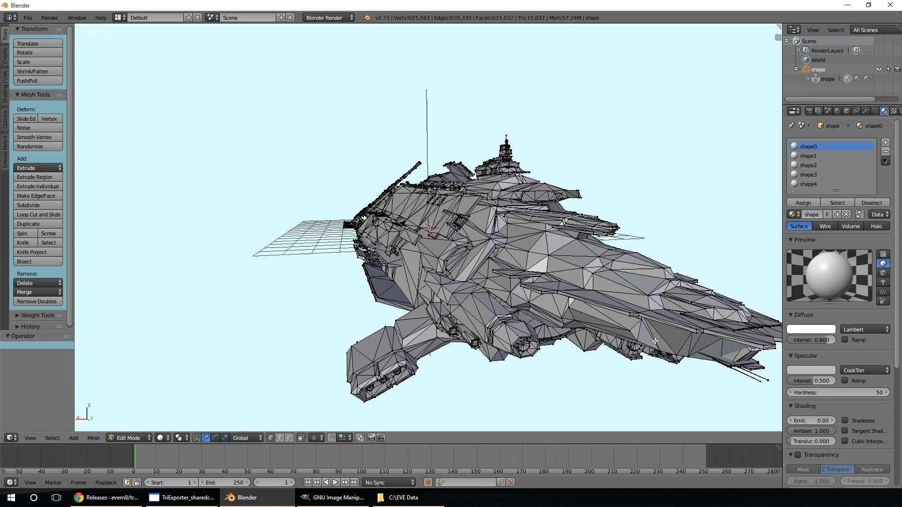
Step: Select the faces that use the shape0 material and examine from several angles where they lie on the hull
left_click(831, 203)
middle_click_drag(329, 291, 458, 337)
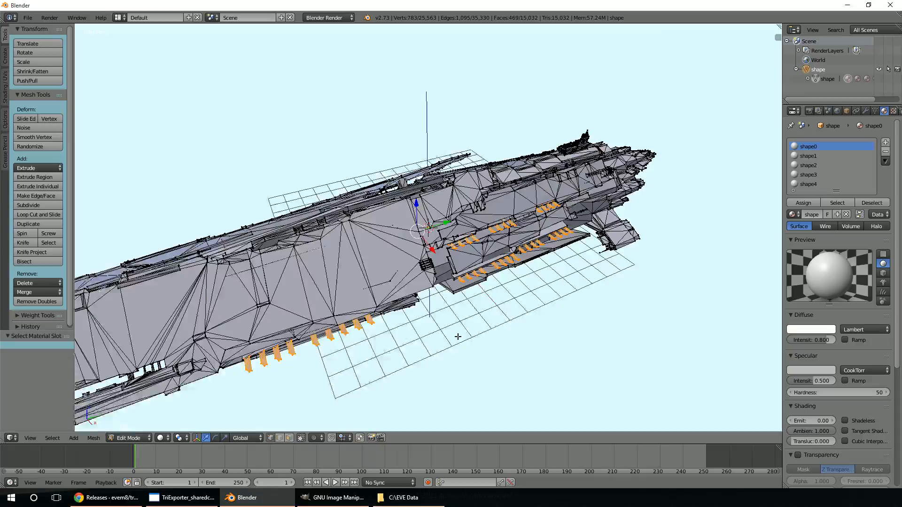
scroll(458, 337, "up", 2)
middle_click_drag(472, 369, 541, 390)
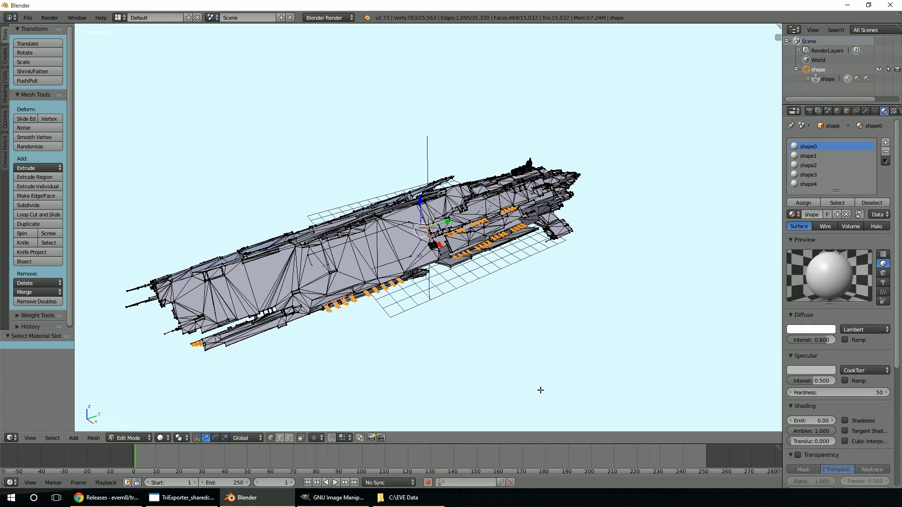
scroll(540, 390, "up", 2)
scroll(478, 393, "down", 1)
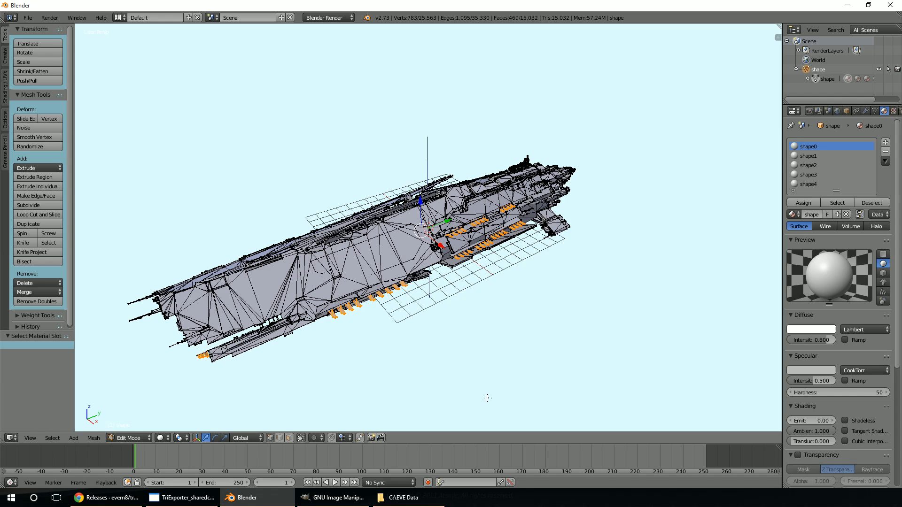
middle_click_drag(419, 360, 441, 347)
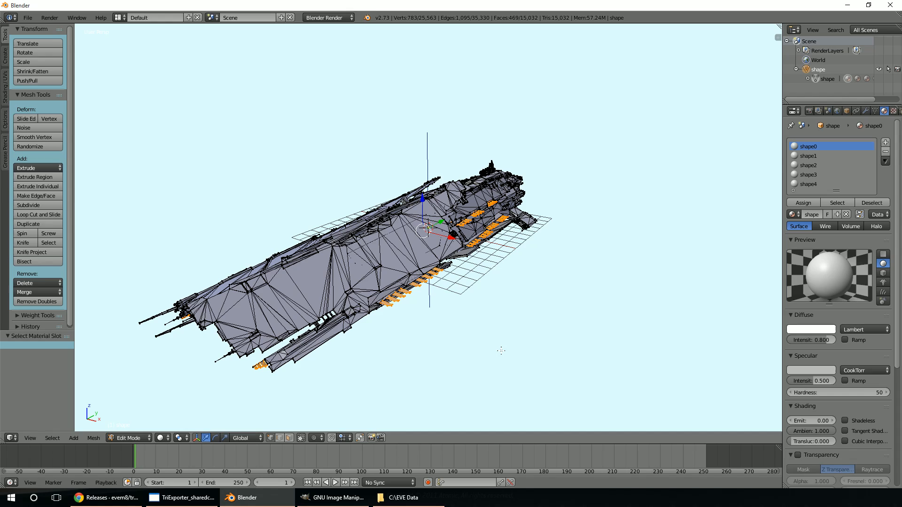
mouse_move(454, 298)
middle_mouse_down()
mouse_move(446, 328)
mouse_move(452, 288)
middle_mouse_up()
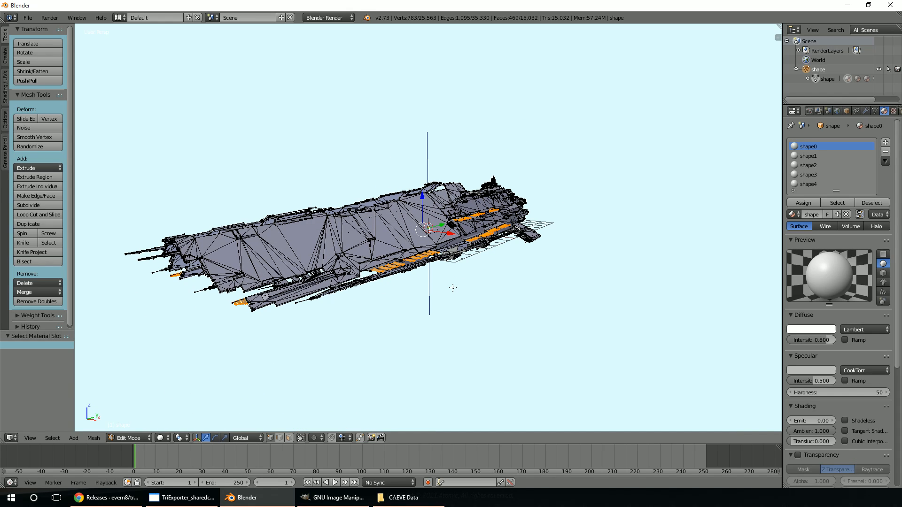
Step: Change the screen layout to UV Editing and look at the UV island of the selected shape0 faces
left_click(118, 18)
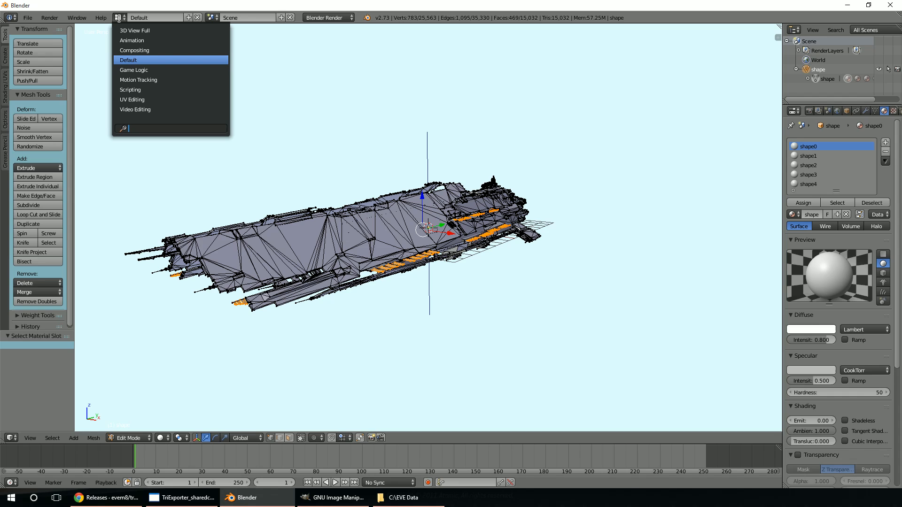
left_click(139, 100)
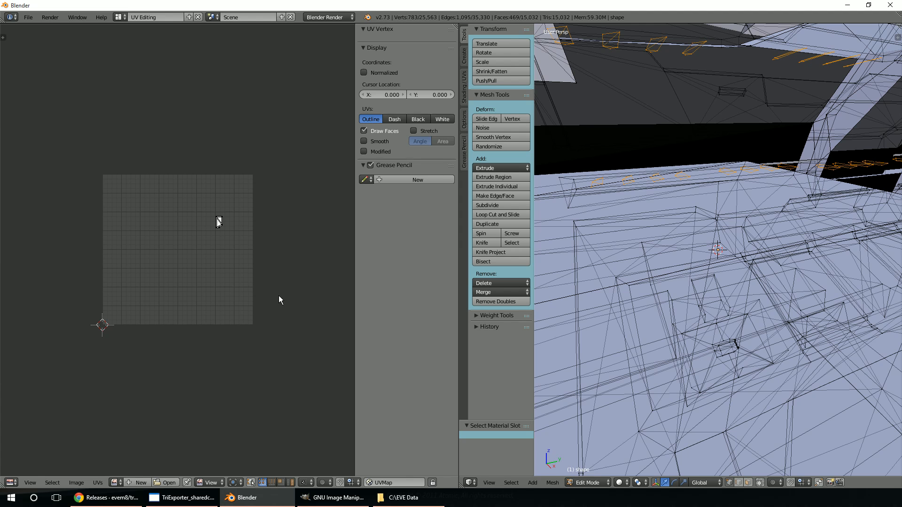
scroll(278, 295, "up", 4)
scroll(266, 286, "down", 1)
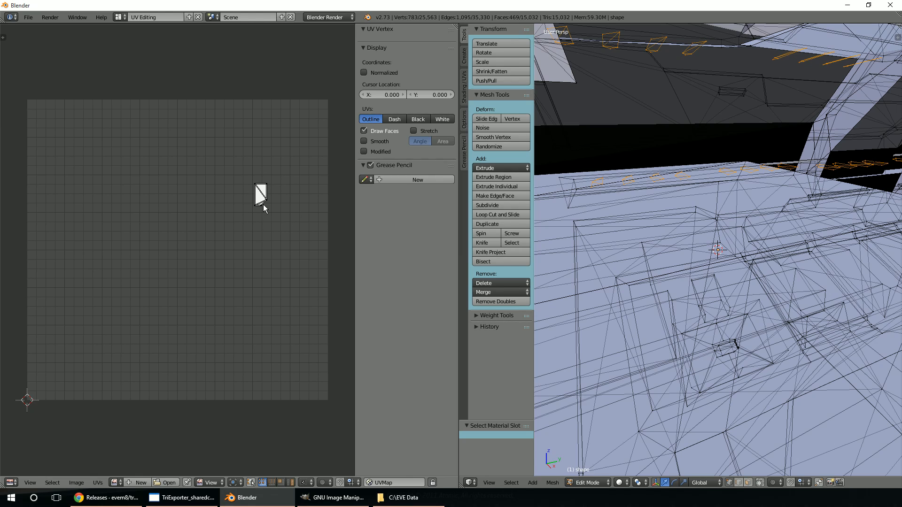
scroll(149, 300, "down", 1)
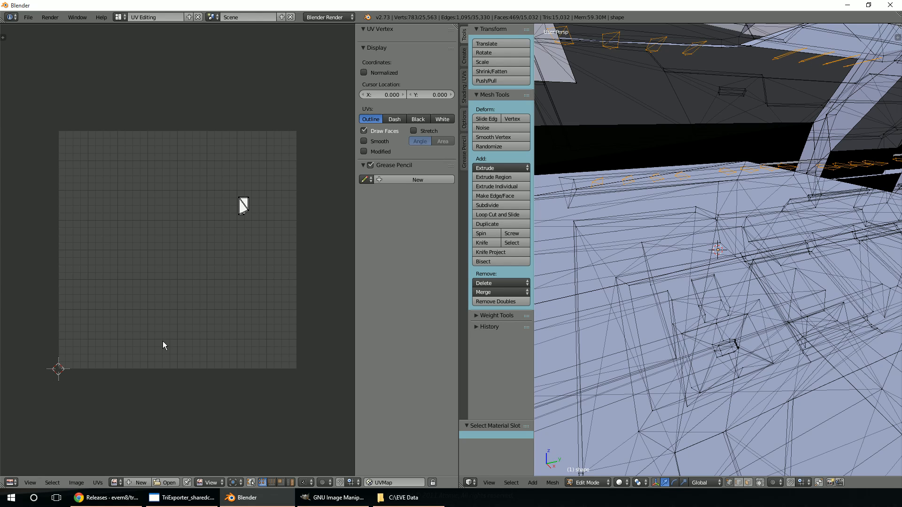
Step: Switch to GIMP and, for opening an image, browse to C:\EVE Data\dx9\model\ship\minmatar\carrier\mca1
left_click(332, 498)
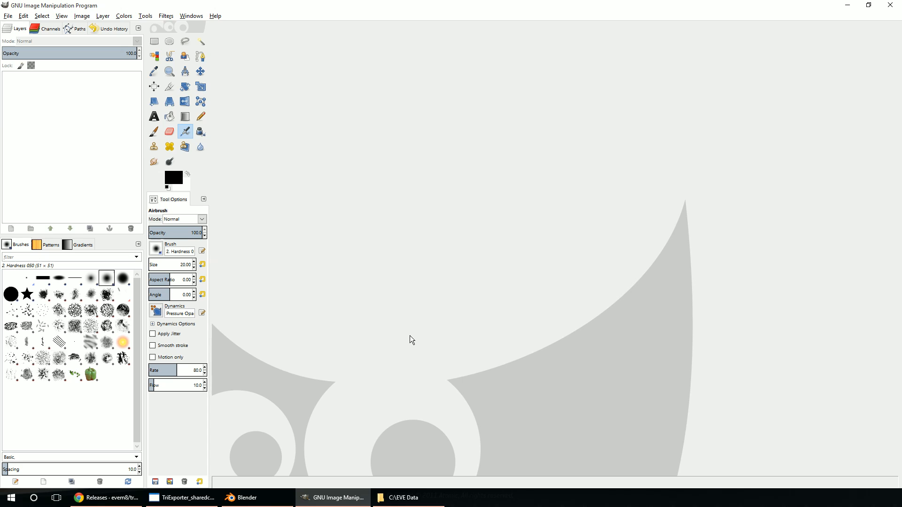
left_click(8, 17)
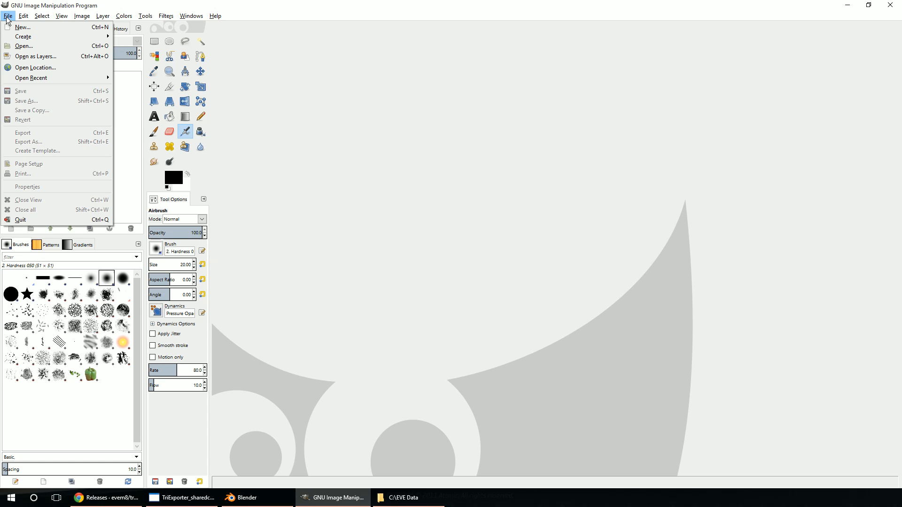
left_click(23, 46)
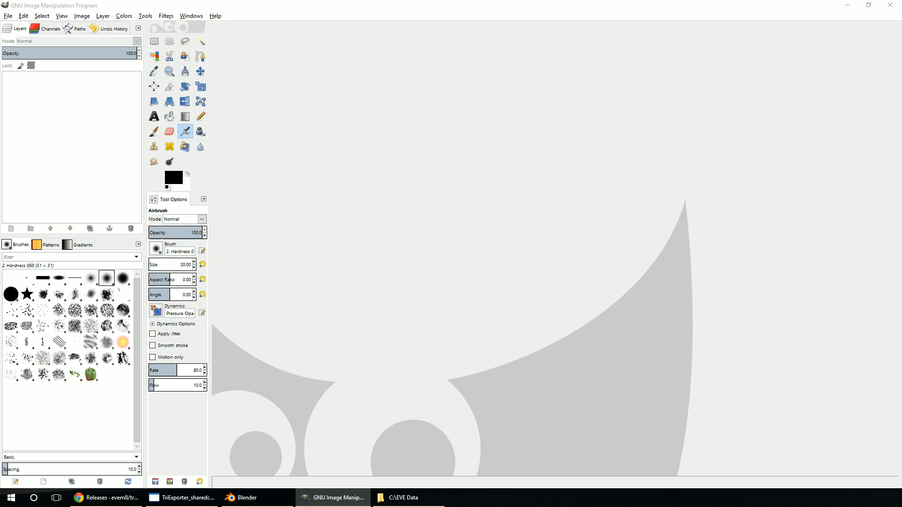
left_click(205, 175)
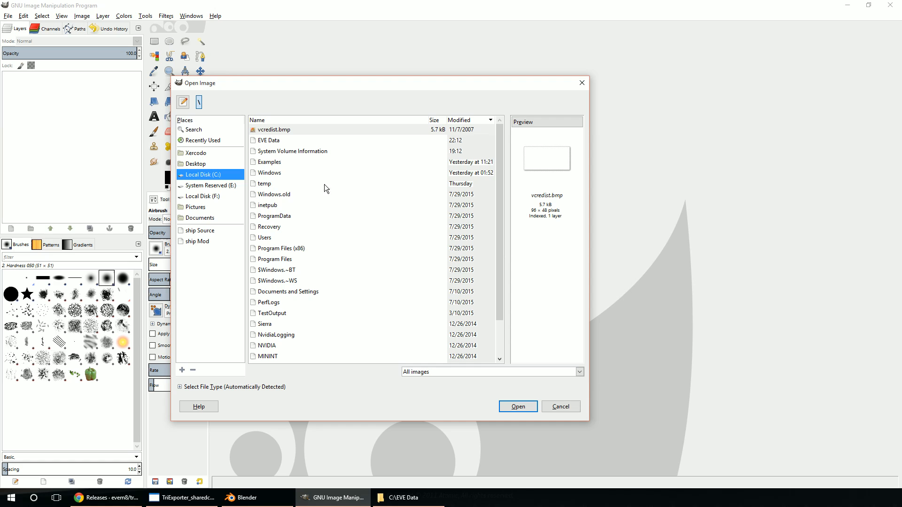
left_click_drag(499, 210, 491, 241)
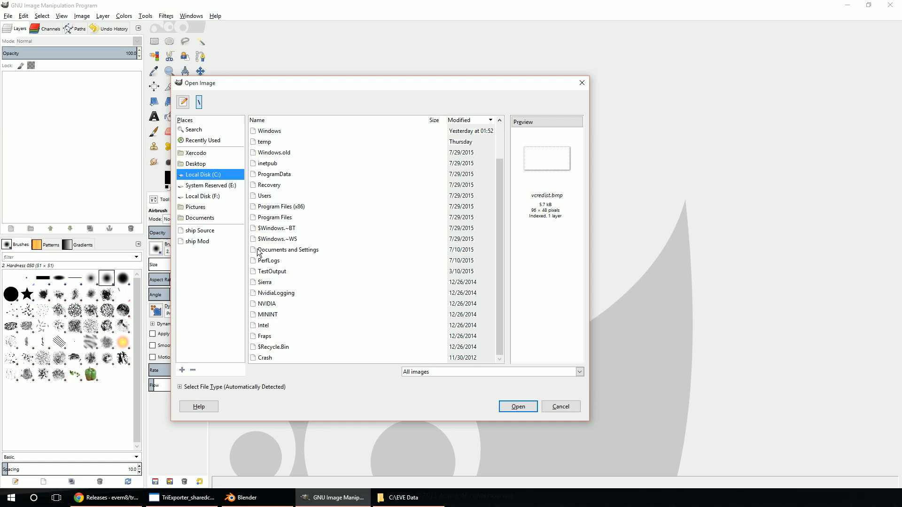
scroll(278, 163, "up", 2)
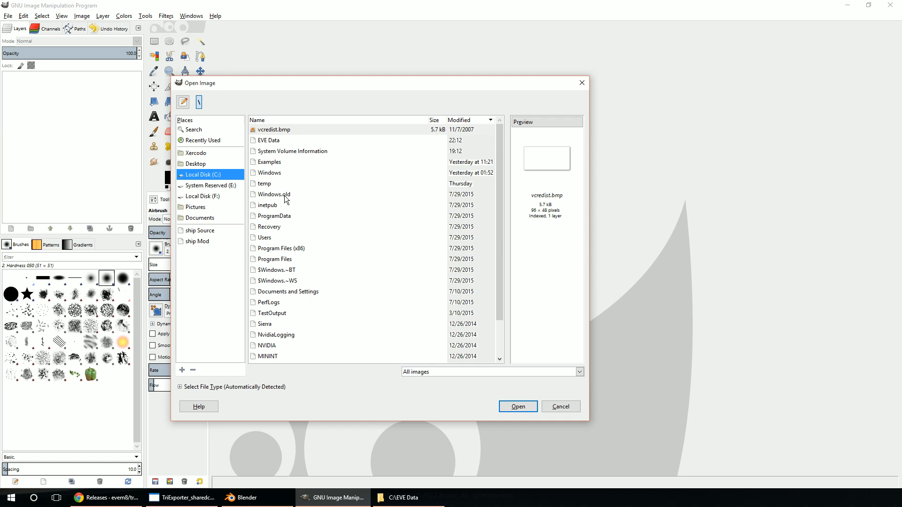
double_click(270, 141)
double_click(267, 131)
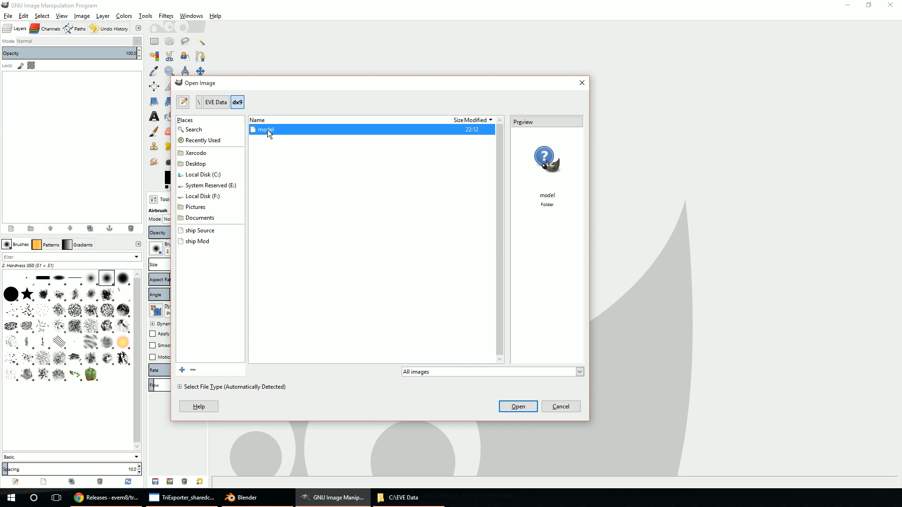
double_click(267, 130)
double_click(267, 130)
double_click(266, 129)
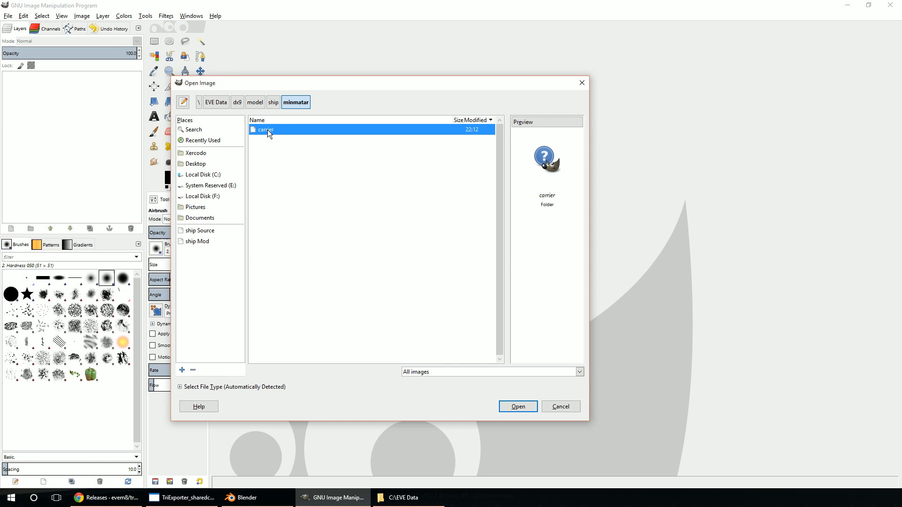
double_click(266, 129)
double_click(267, 130)
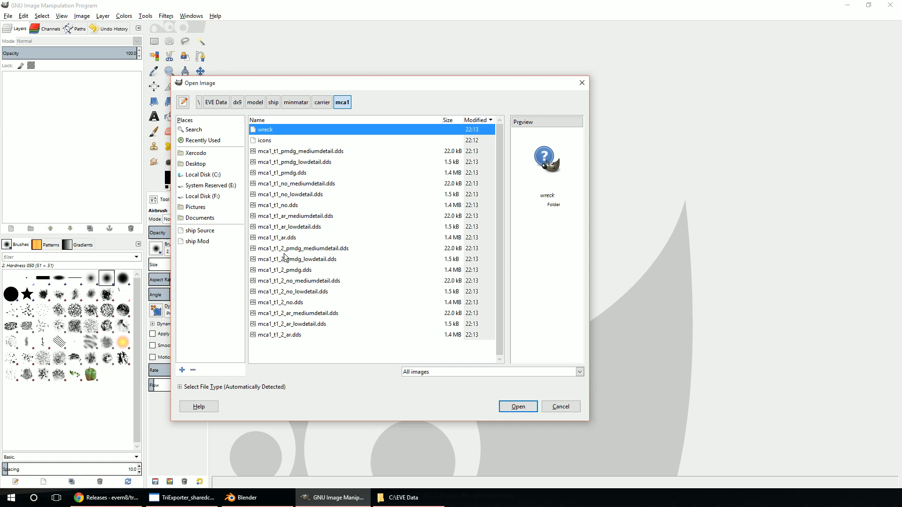
Step: Compare the detail variants of the mca1_t1_ar texture and open mca1_t1_ar.dds without loading its mipmaps
left_click(286, 239)
left_click(293, 227)
left_click(289, 238)
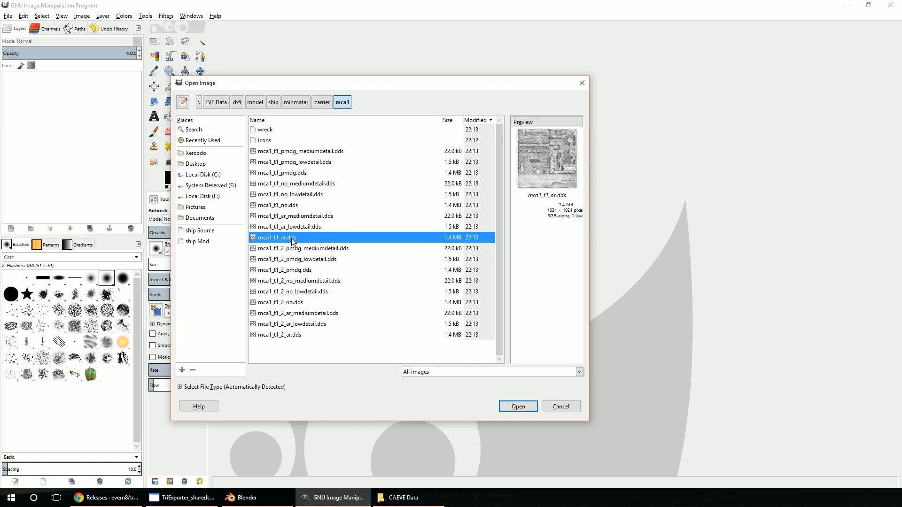
left_click(300, 228)
left_click(309, 217)
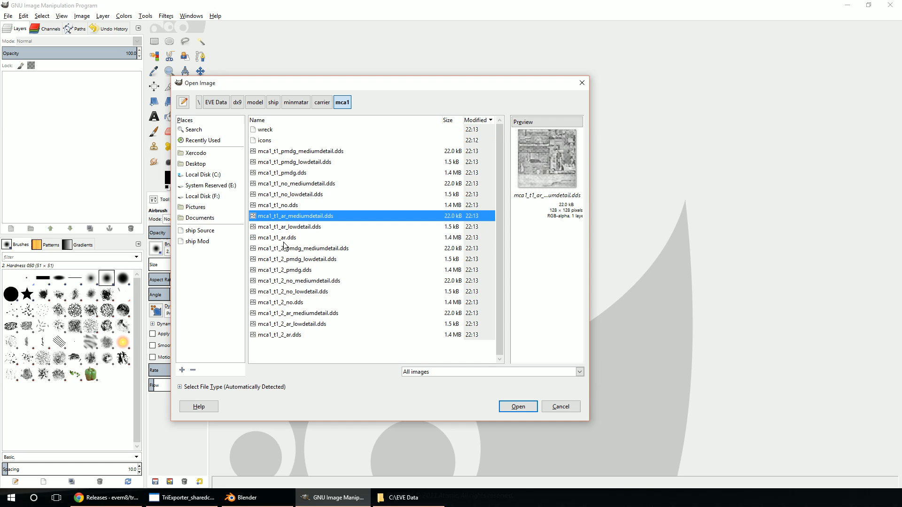
left_click(283, 242)
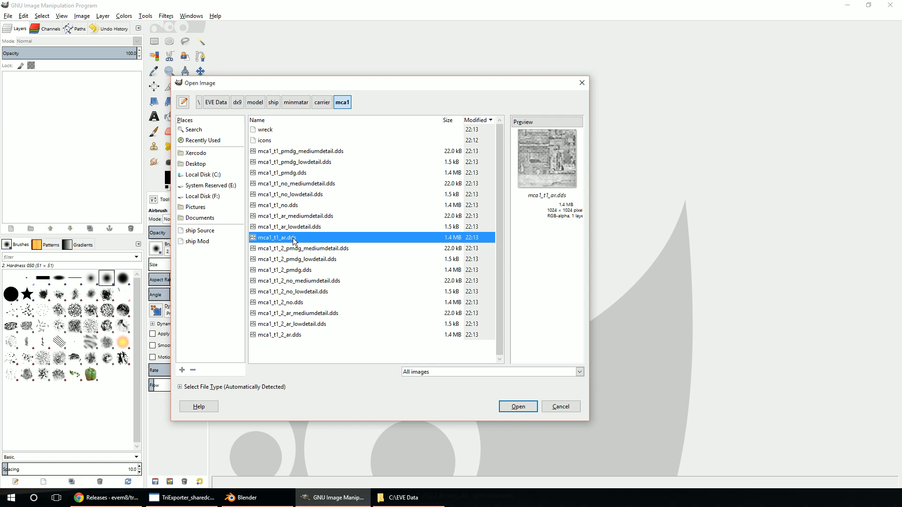
left_click(517, 411)
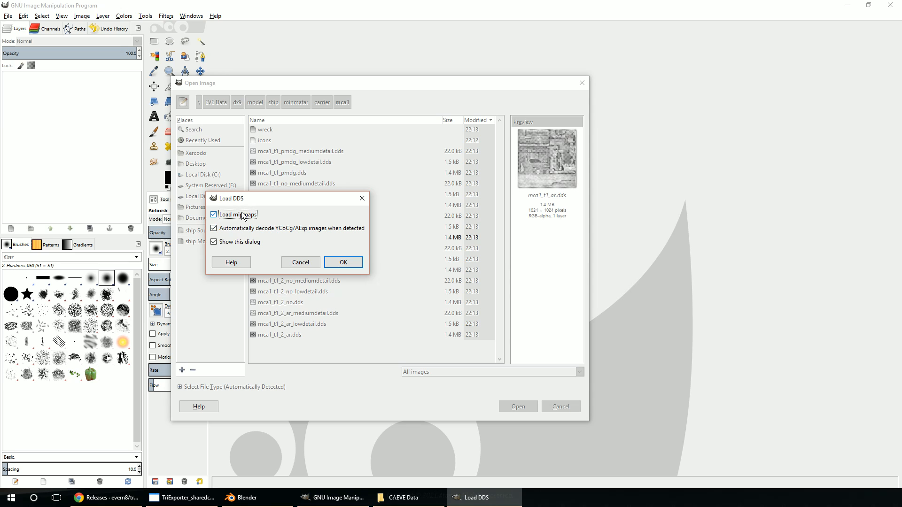
left_click(214, 215)
left_click(352, 261)
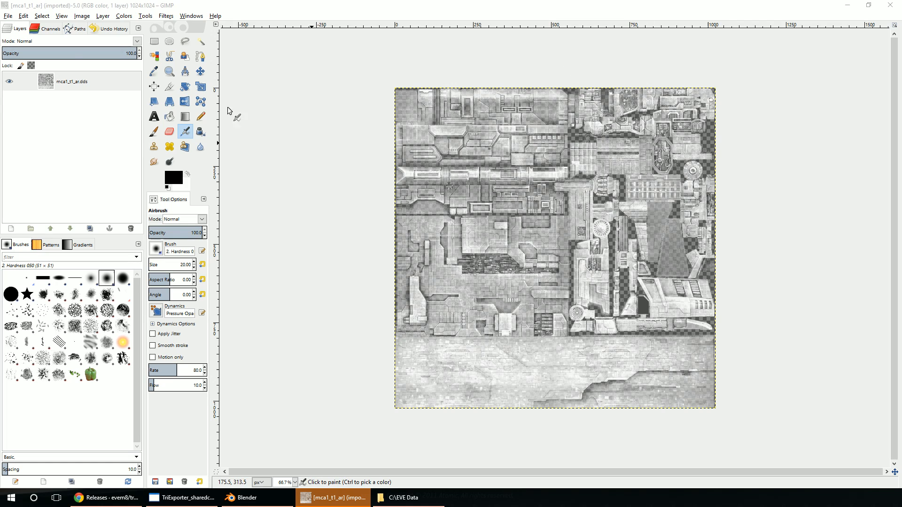
Step: Export the texture in TGA format as mca1_t1_ar.tga into the same mca1 folder
left_click(8, 16)
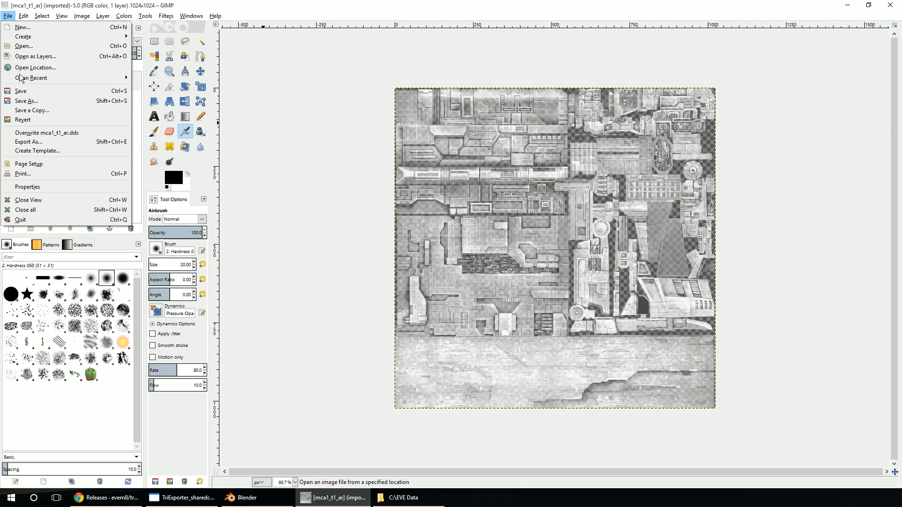
left_click(29, 142)
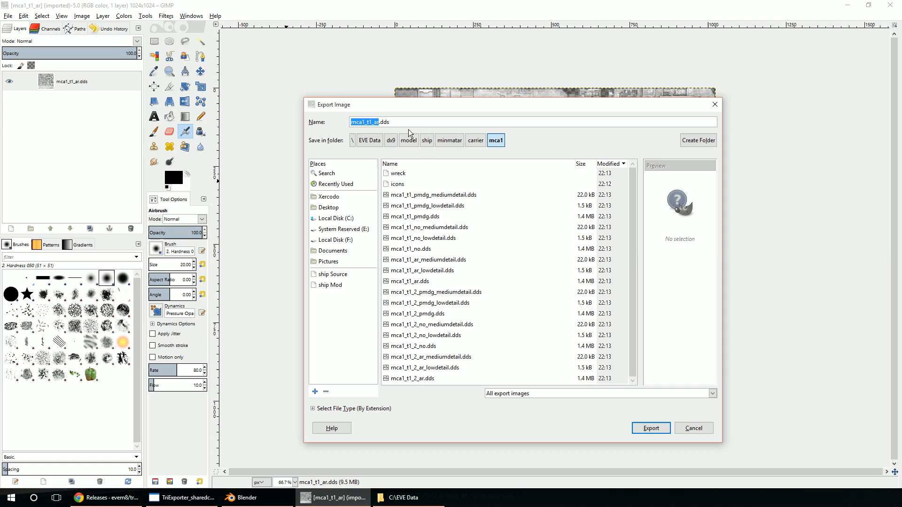
left_click(395, 124)
key("BackSpace")
key("BackSpace")
key("BackSpace")
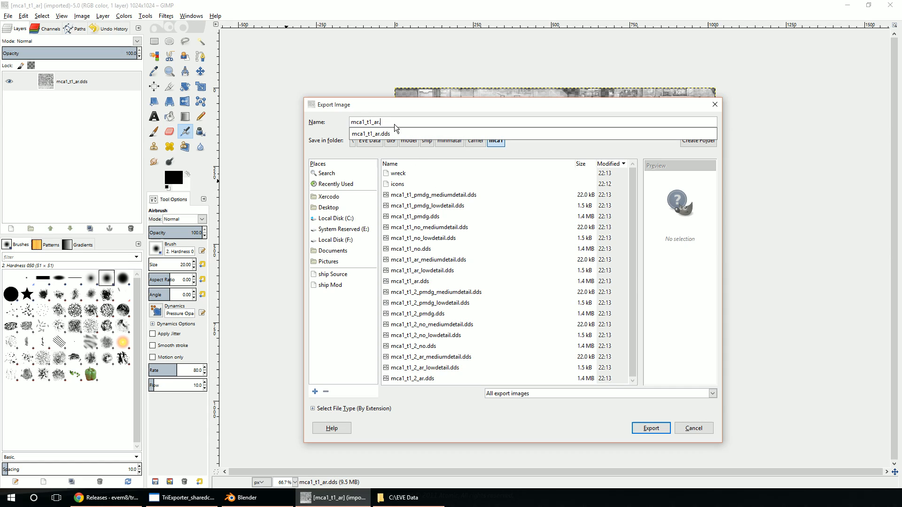
type("tga")
left_click(572, 426)
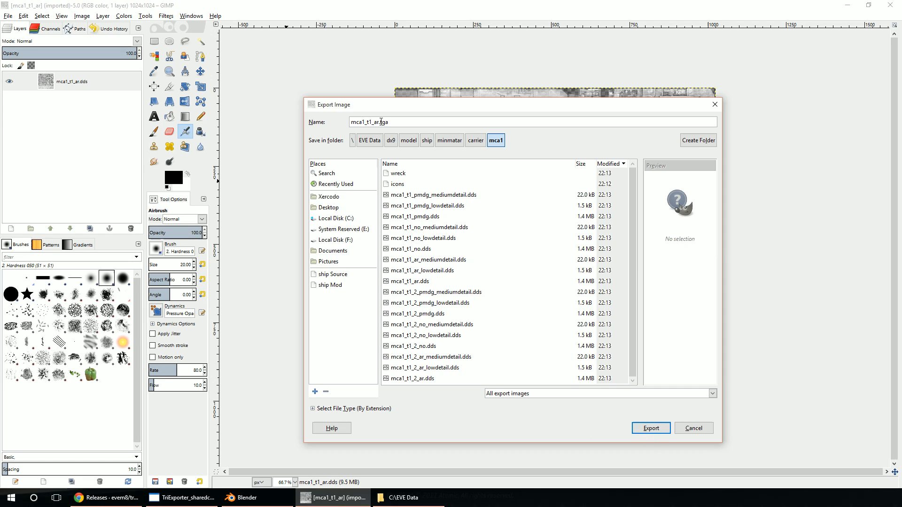
left_click(651, 428)
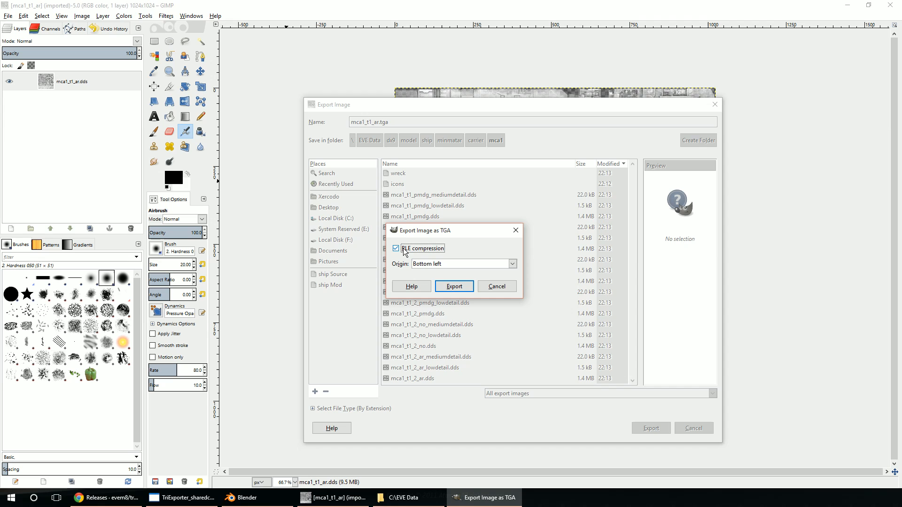
left_click(456, 287)
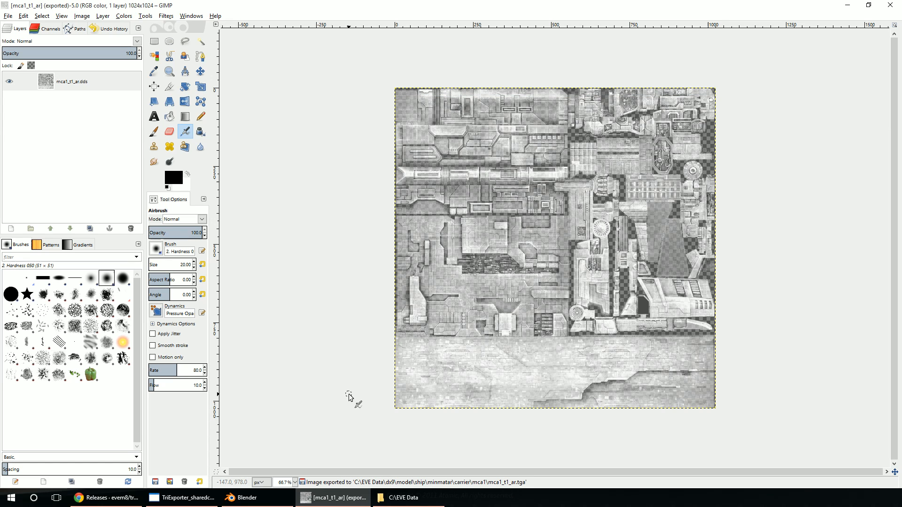
Step: Switch back to Blender and load mca1_t1_ar.tga from the EVE Data carrier\mca1 folder into the UV/Image Editor
left_click(241, 498)
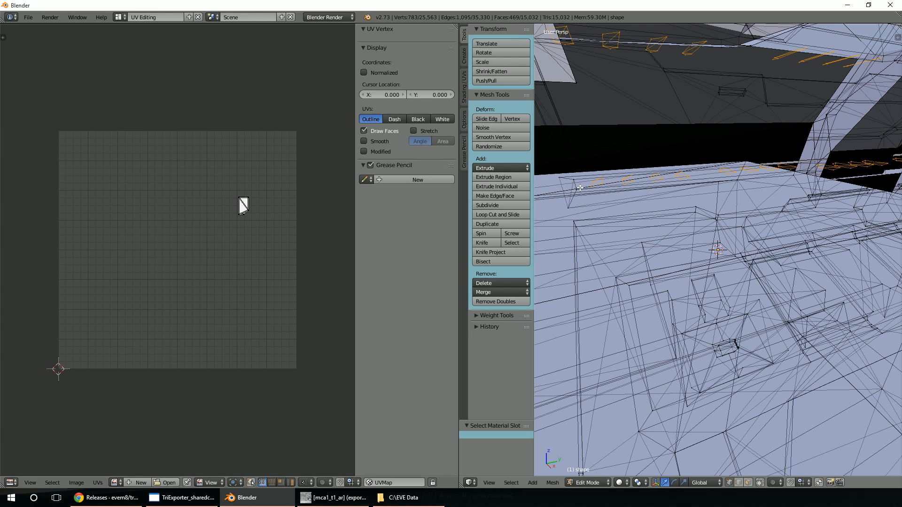
left_click(166, 482)
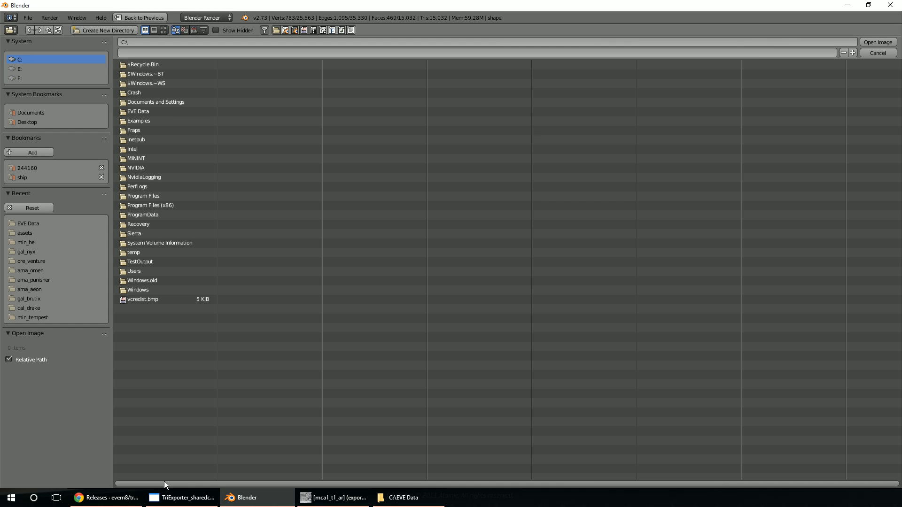
left_click(23, 225)
left_click(132, 74)
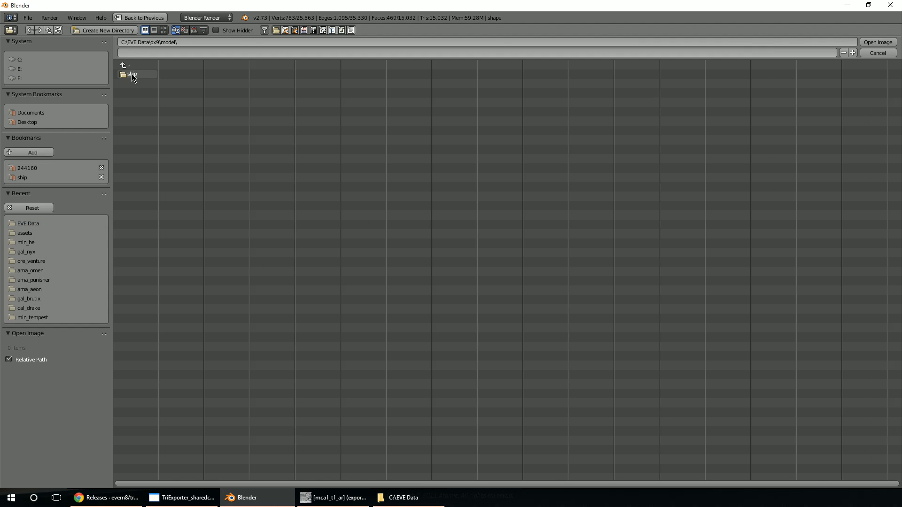
left_click(132, 74)
left_click(132, 74)
left_click(132, 74)
left_click(133, 74)
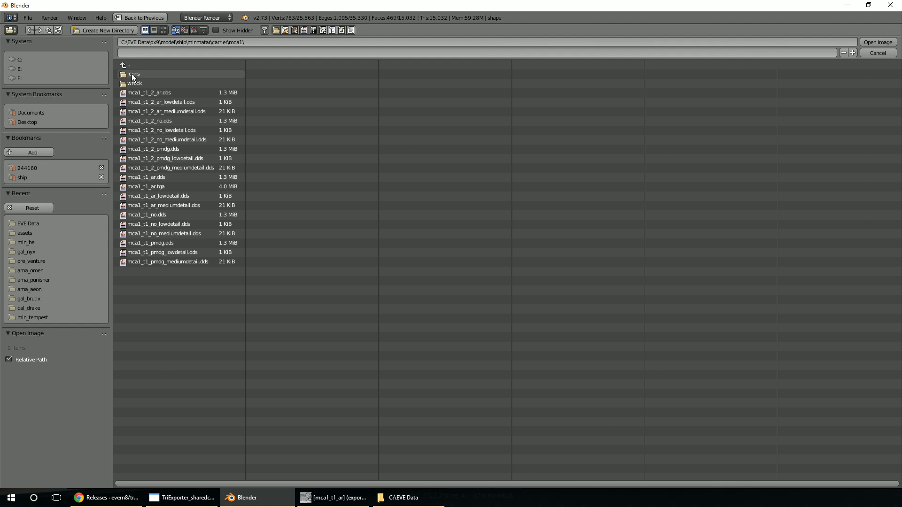
left_click(163, 188)
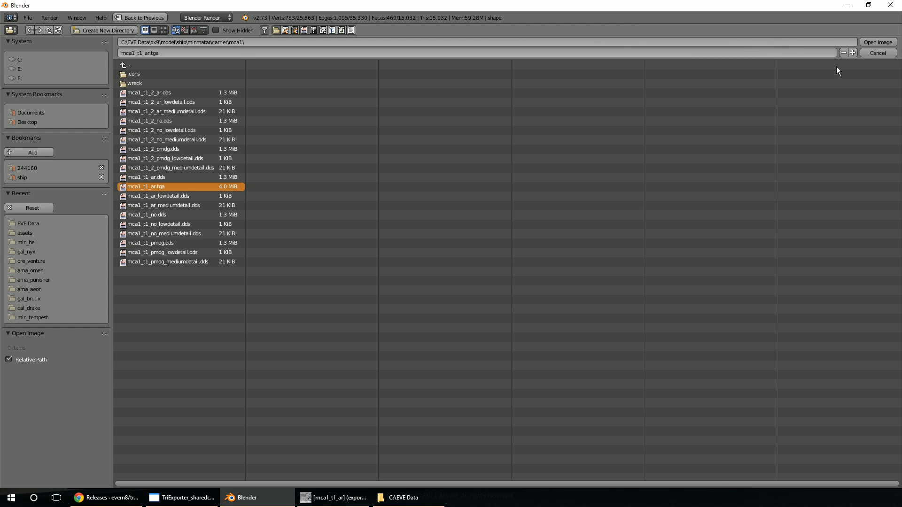
left_click(881, 43)
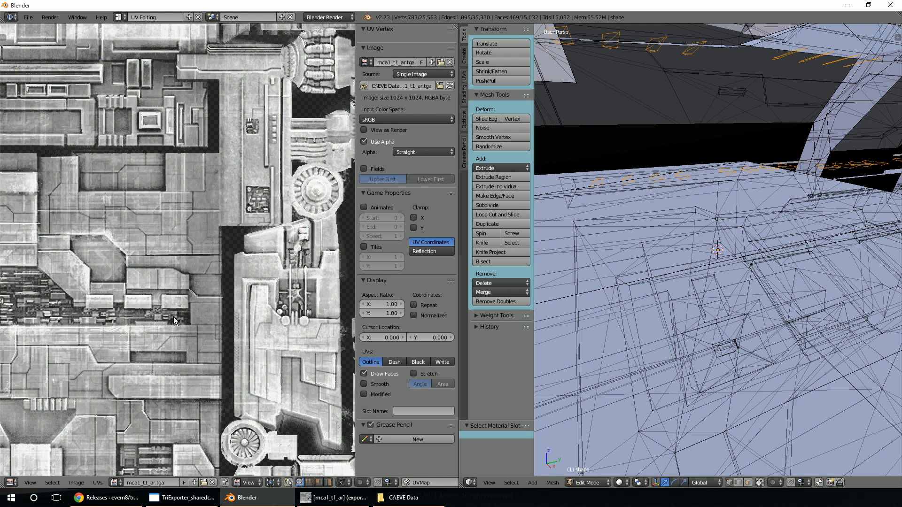
Step: Examine how the selected faces' UV islands line up with the details of the mca1_t1_ar texture
scroll(173, 317, "down", 3)
scroll(173, 317, "down", 1)
scroll(173, 317, "up", 3)
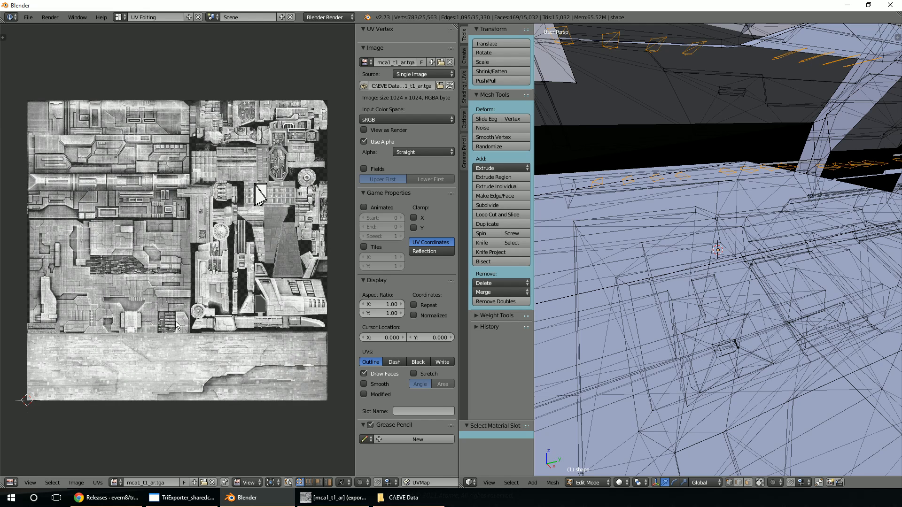
scroll(260, 250, "up", 1)
middle_click_drag(294, 207, 263, 218)
scroll(150, 270, "up", 5)
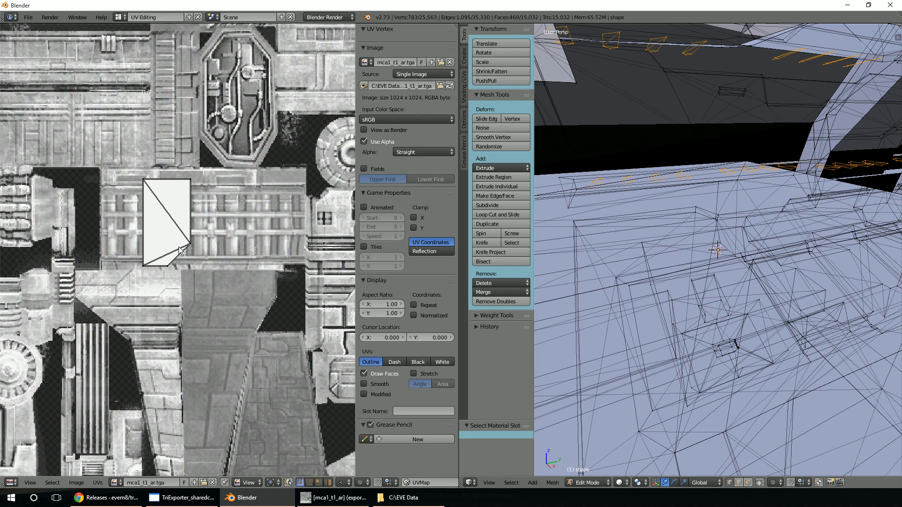
middle_click_drag(199, 339, 204, 75)
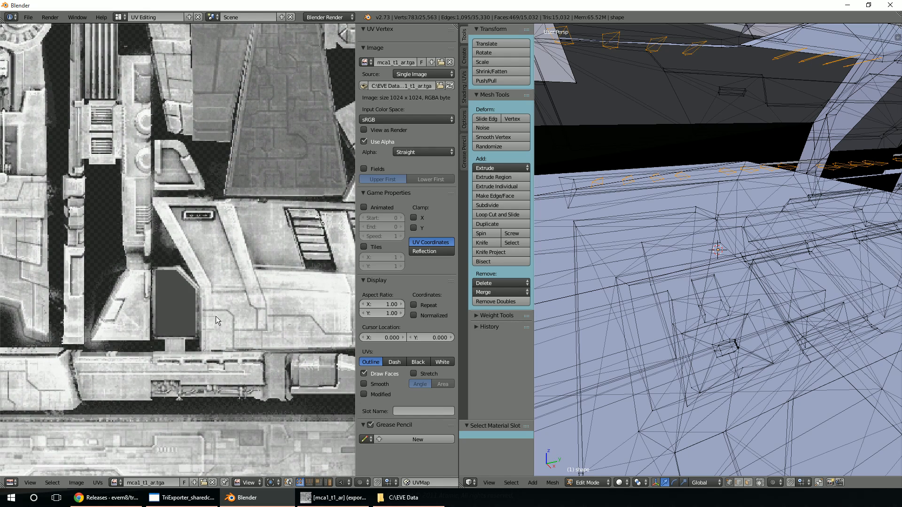
scroll(202, 190, "down", 6)
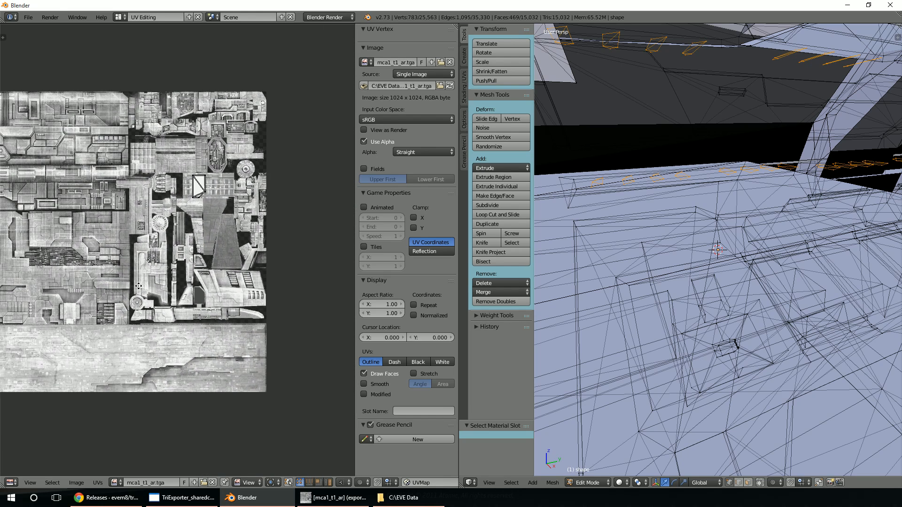
middle_click_drag(139, 287, 199, 291)
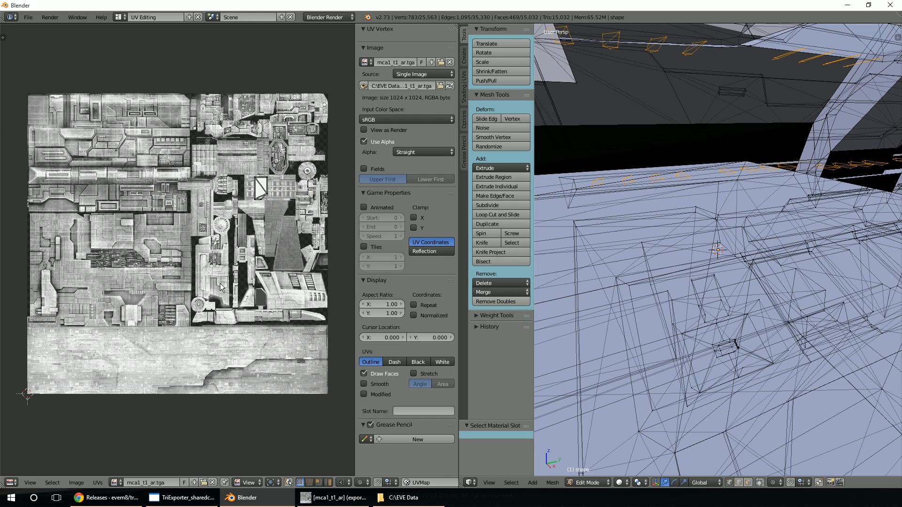
Step: Select all the displayed UVs, flip them vertically by scaling -1 along Y, and check their placement on the texture
key("a")
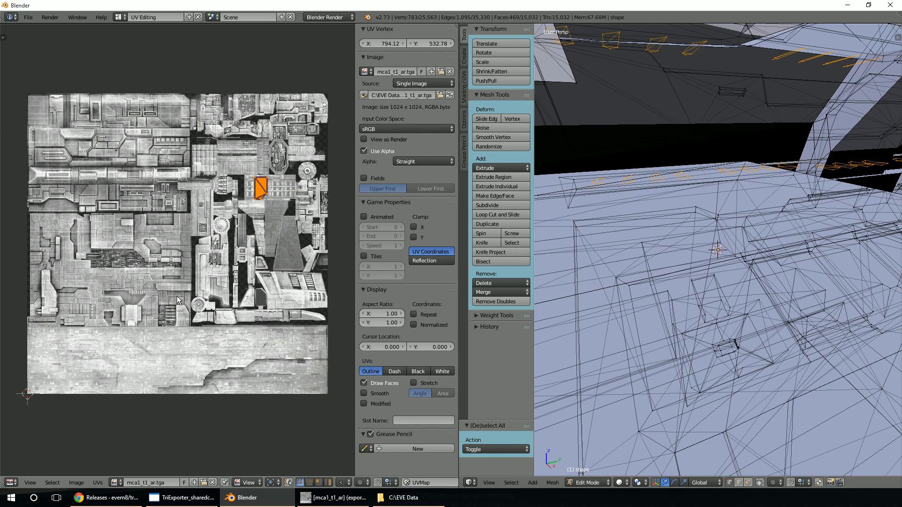
key("s")
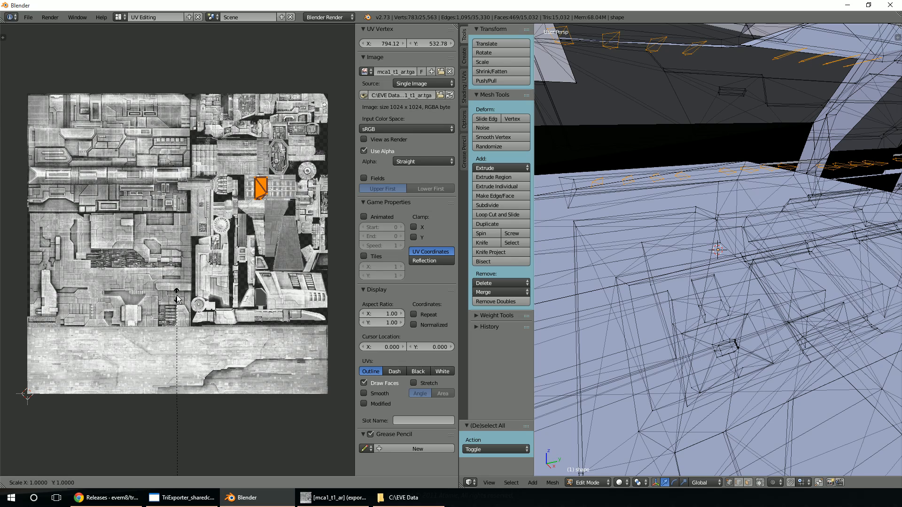
key("y")
type("-1")
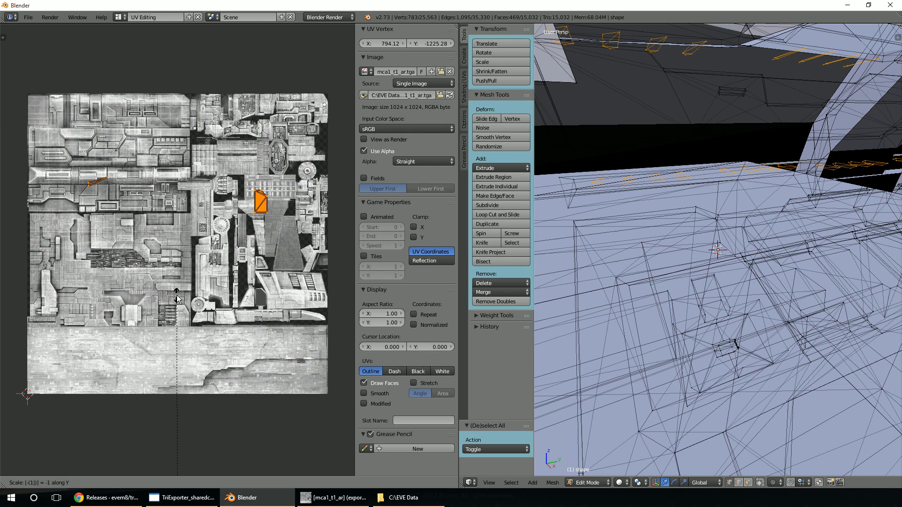
key("Return")
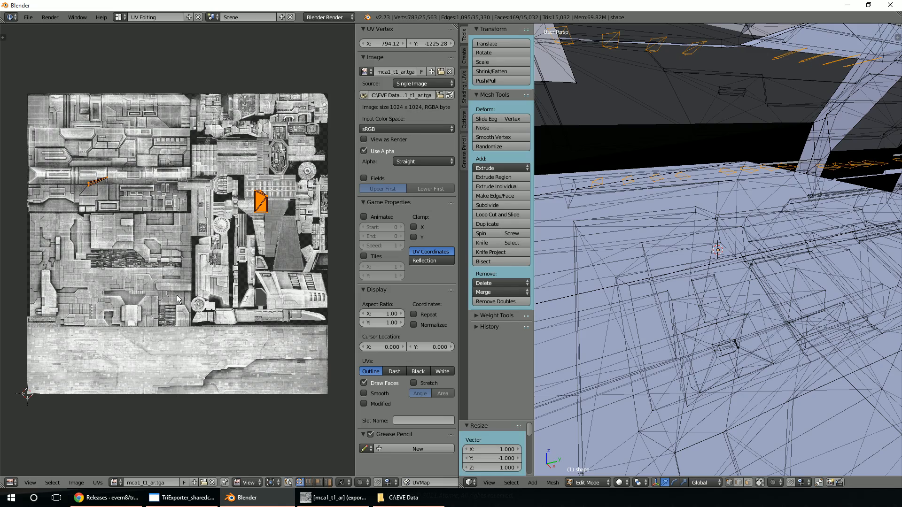
scroll(291, 206, "up", 2)
scroll(295, 222, "up", 4)
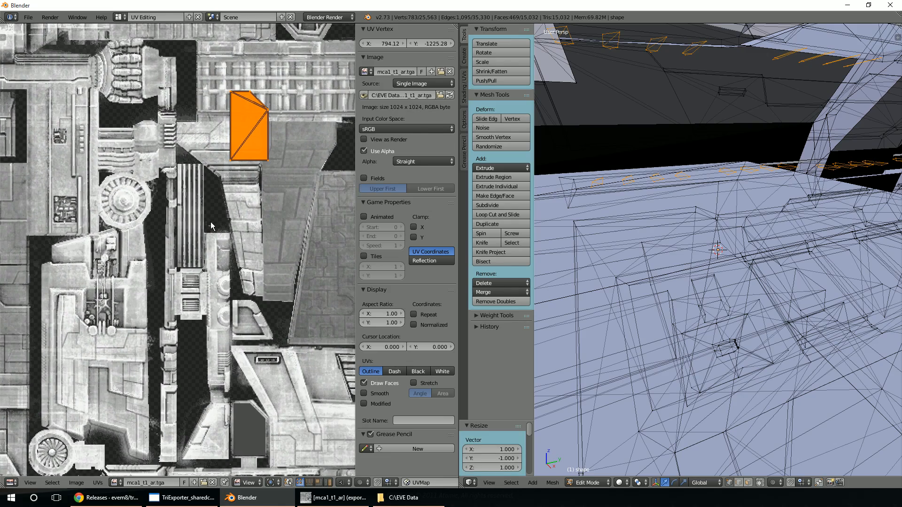
middle_click_drag(211, 226, 195, 338)
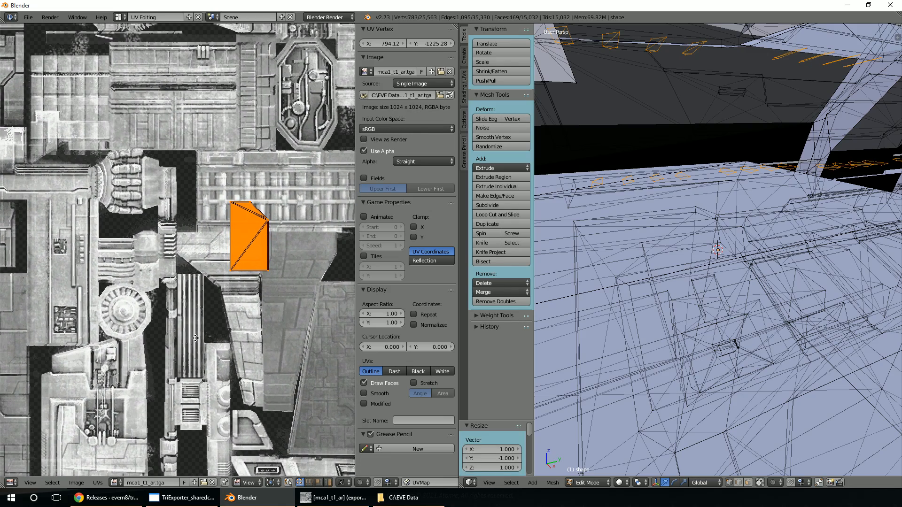
scroll(195, 337, "down", 4)
middle_click_drag(136, 333, 224, 297)
Step: Switch to GIMP and open mca1_t1_2_ar.dds from the carrier\mca1 folder
left_click(334, 497)
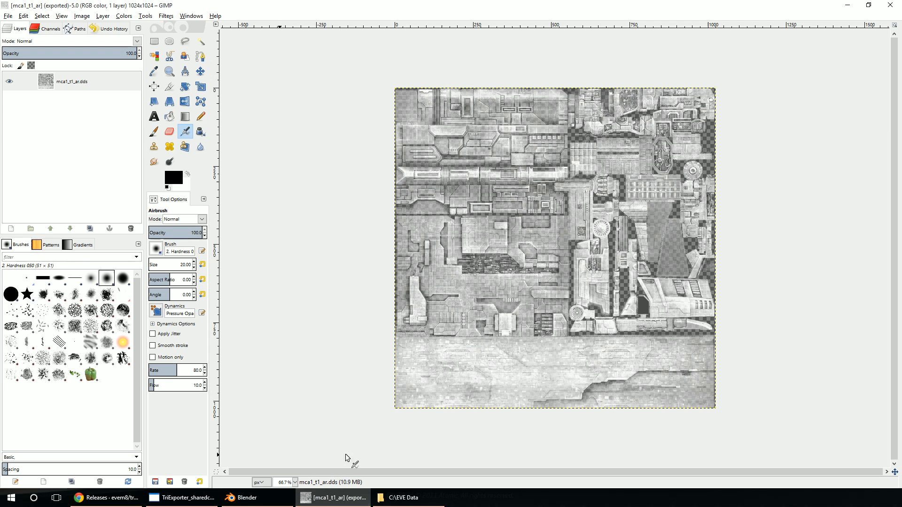
left_click(8, 17)
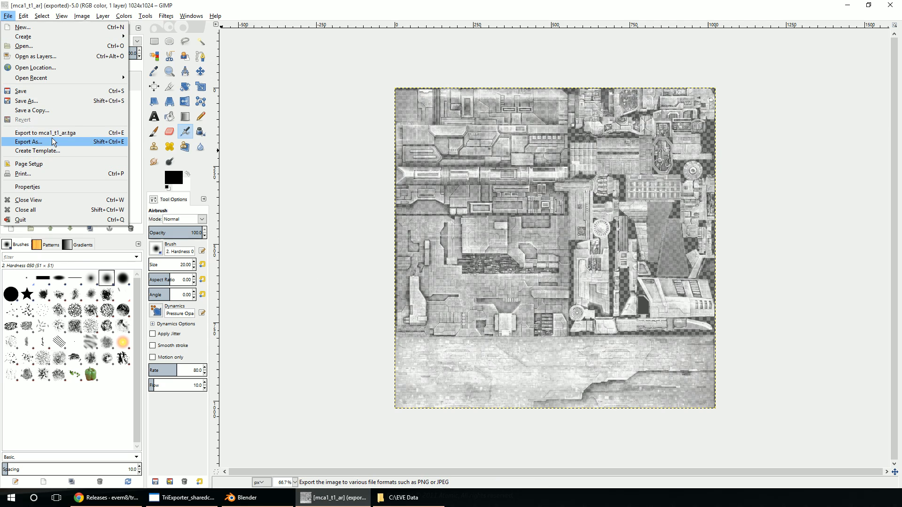
left_click(52, 48)
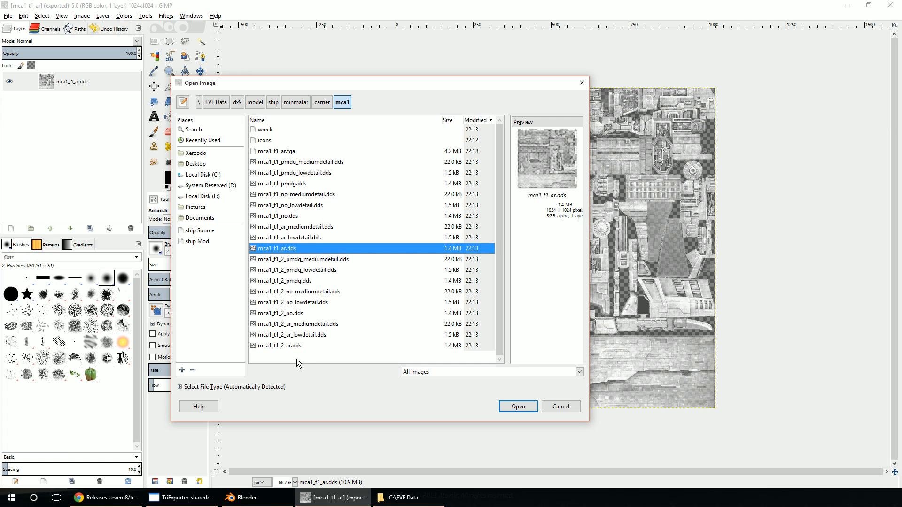
left_click(283, 346)
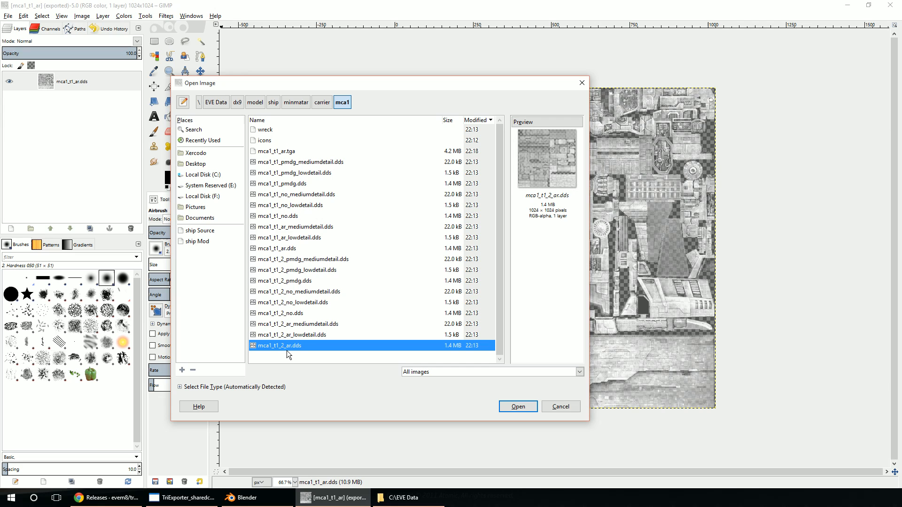
left_click(517, 407)
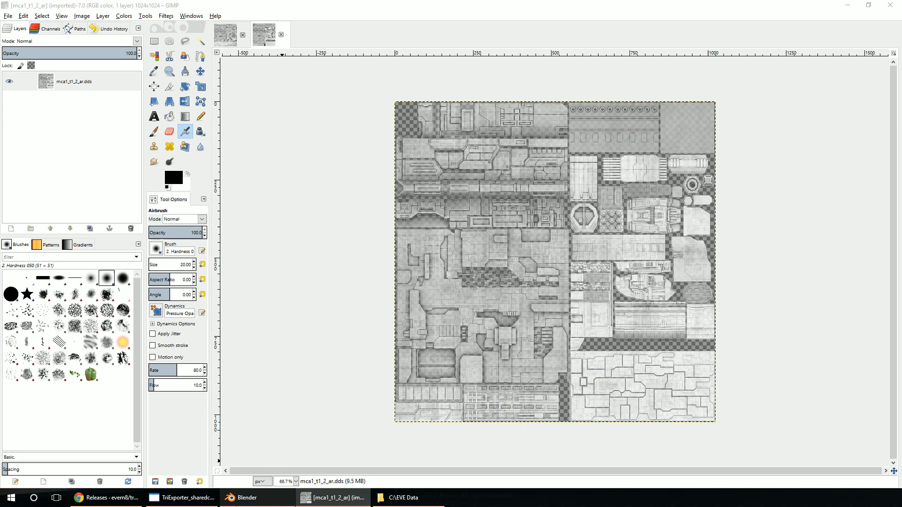
Step: Switch back to Blender and change the screen layout from UV Editing to Default
left_click(242, 498)
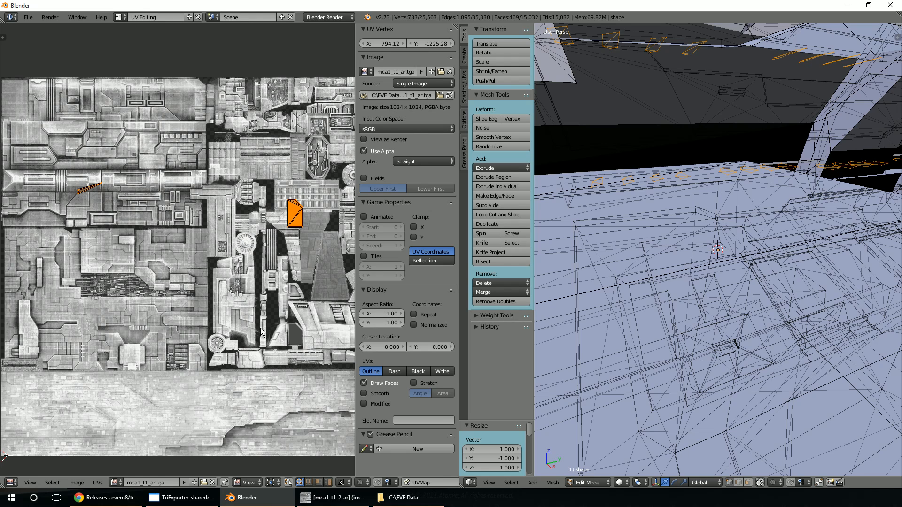
middle_click_drag(262, 333, 245, 328)
scroll(243, 334, "down", 2)
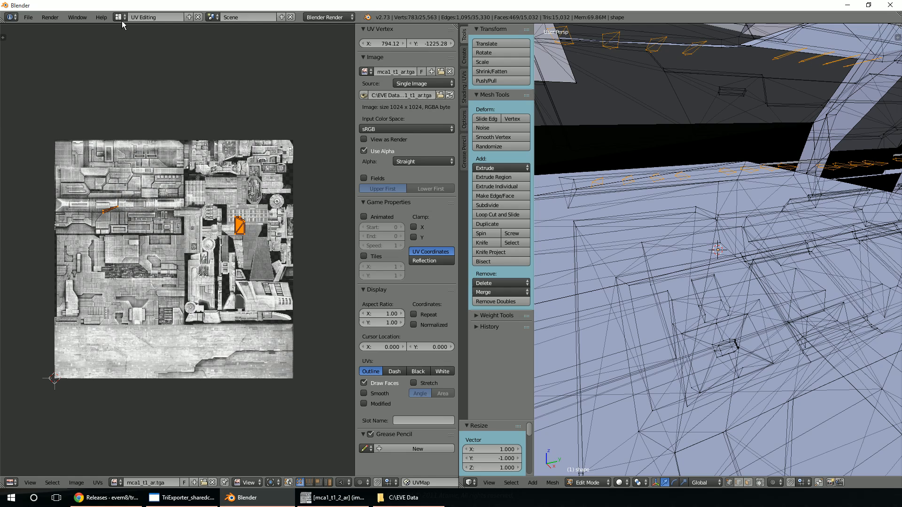
left_click(119, 17)
left_click(143, 61)
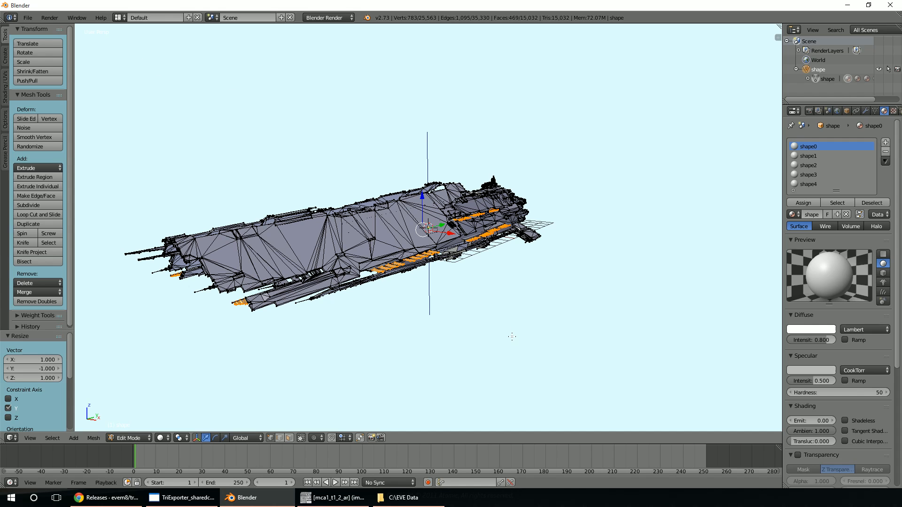
scroll(512, 336, "up", 3)
scroll(509, 339, "up", 2)
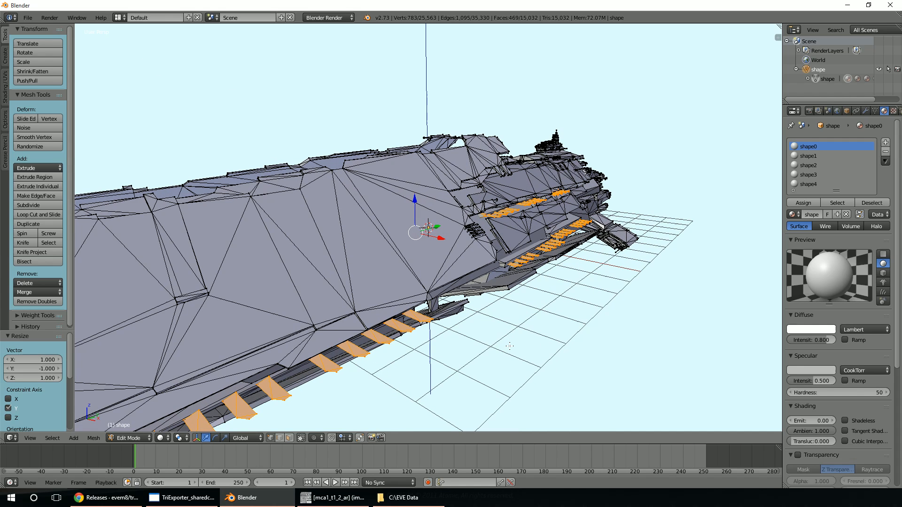
Step: Put the ship in Object Mode, set the viewport shading to Texture, and inspect the textured parts along the hull
key("Tab")
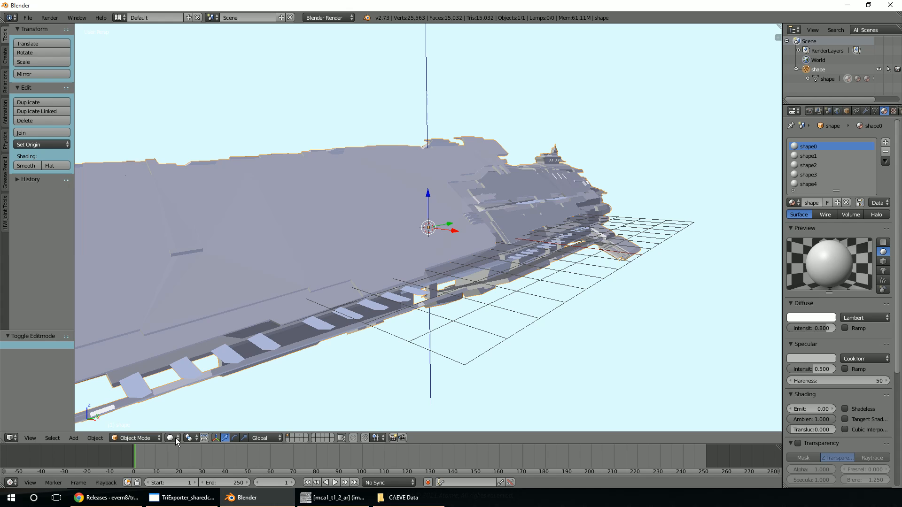
left_click(176, 441)
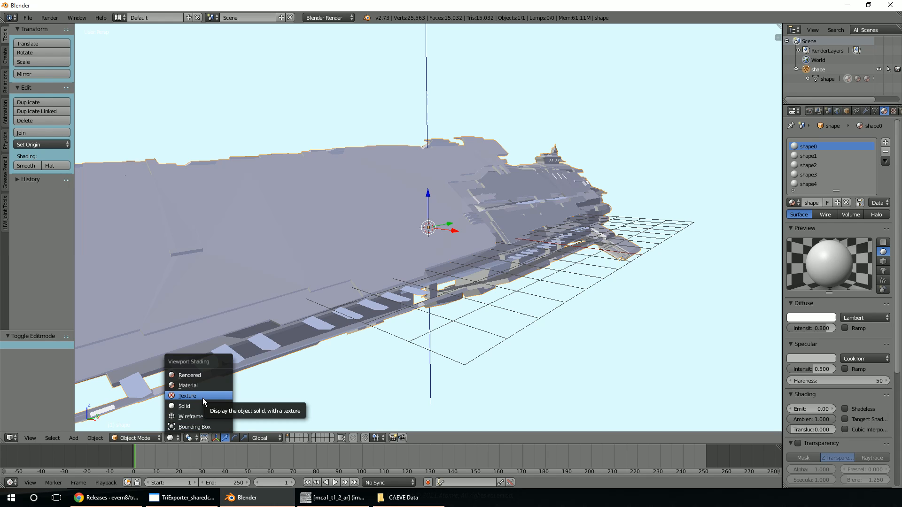
left_click(187, 396)
mouse_move(380, 368)
middle_mouse_down()
mouse_move(404, 362)
mouse_move(302, 402)
mouse_move(276, 376)
mouse_move(282, 346)
mouse_move(447, 328)
mouse_move(425, 316)
mouse_move(511, 361)
middle_mouse_up()
middle_click_drag(590, 398, 531, 327)
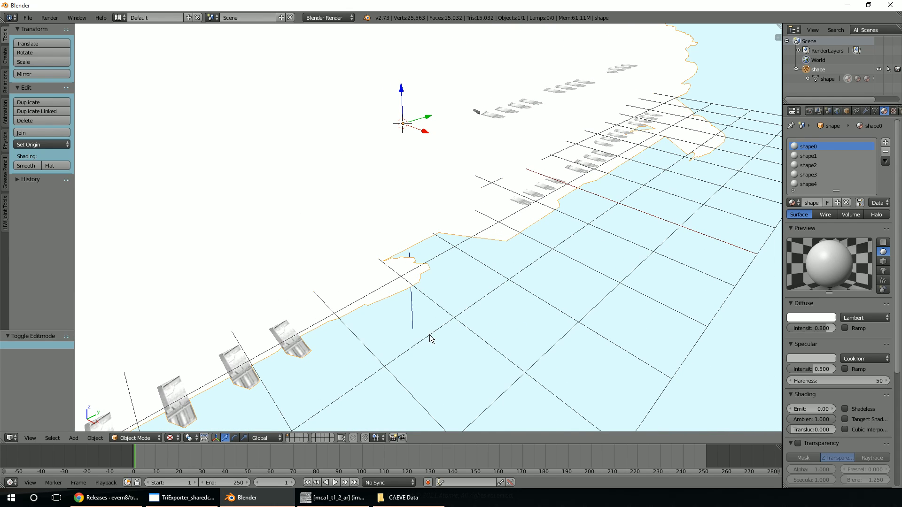
left_click(117, 17)
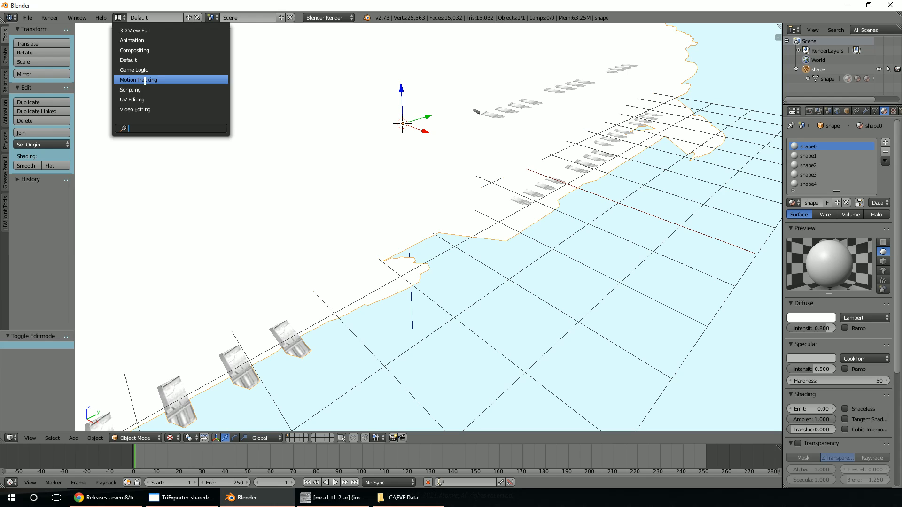
left_click(141, 98)
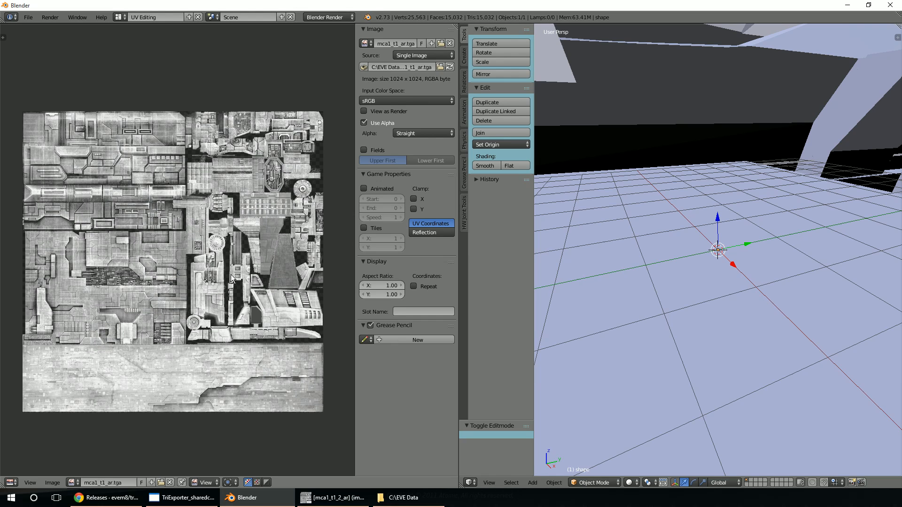
scroll(703, 259, "down", 5)
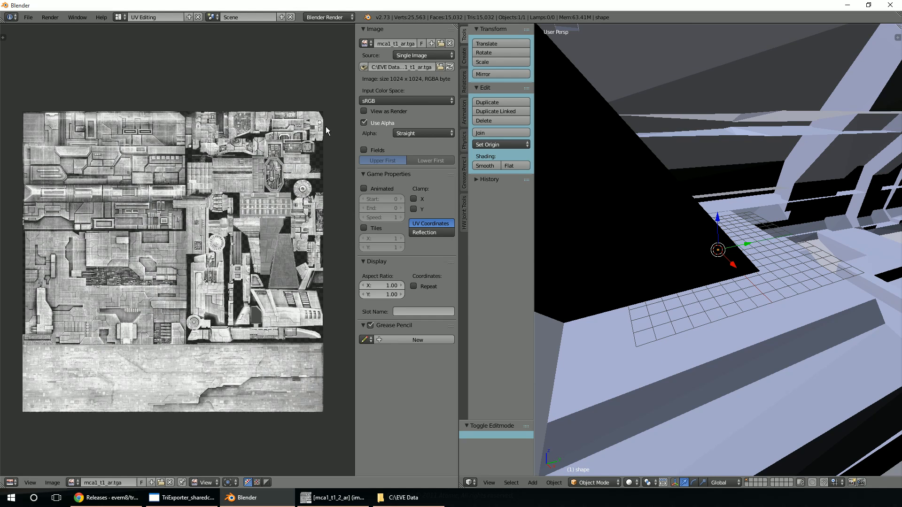
left_click(119, 17)
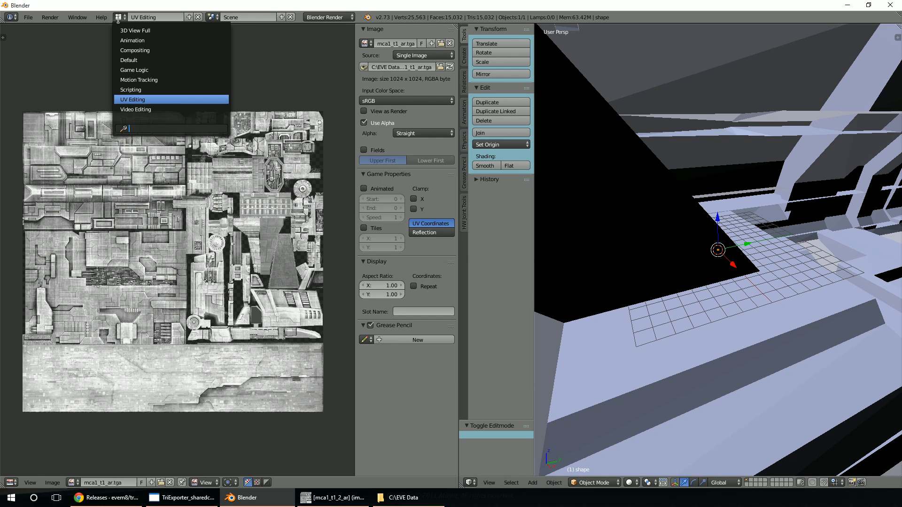
left_click(139, 65)
Step: Put the ship mesh back into Edit Mode and change the screen layout to UV Editing
key("Home")
key("Tab")
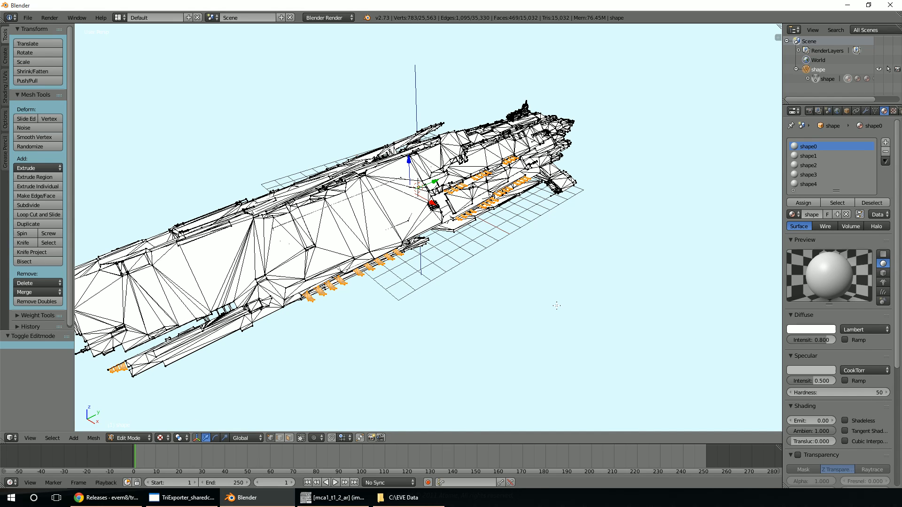
scroll(557, 306, "up", 4)
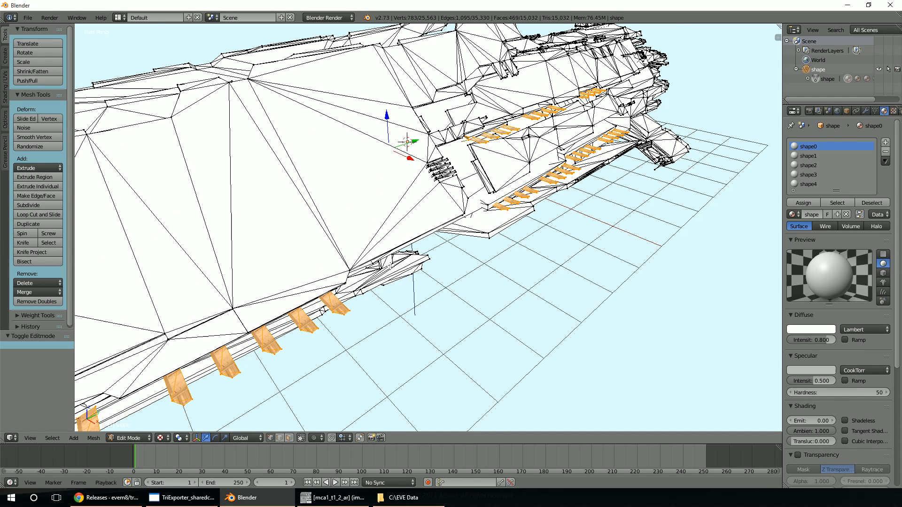
left_click(119, 18)
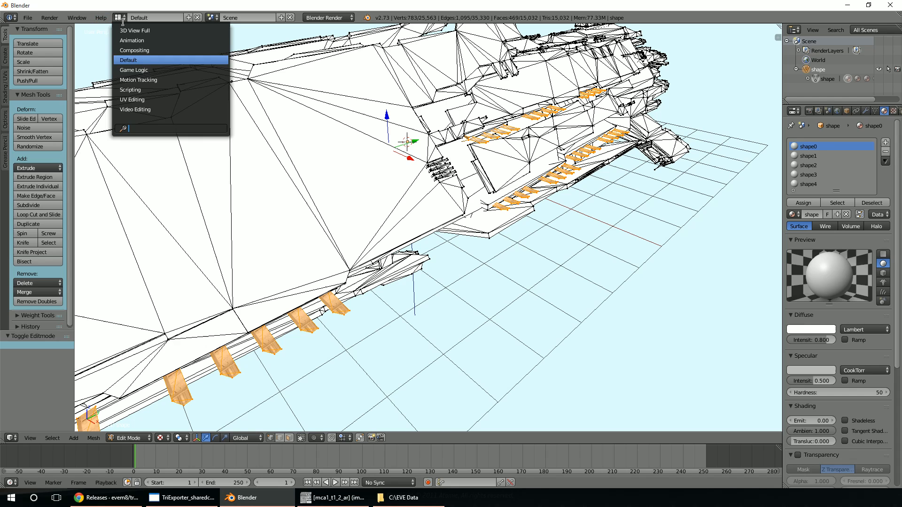
left_click(134, 99)
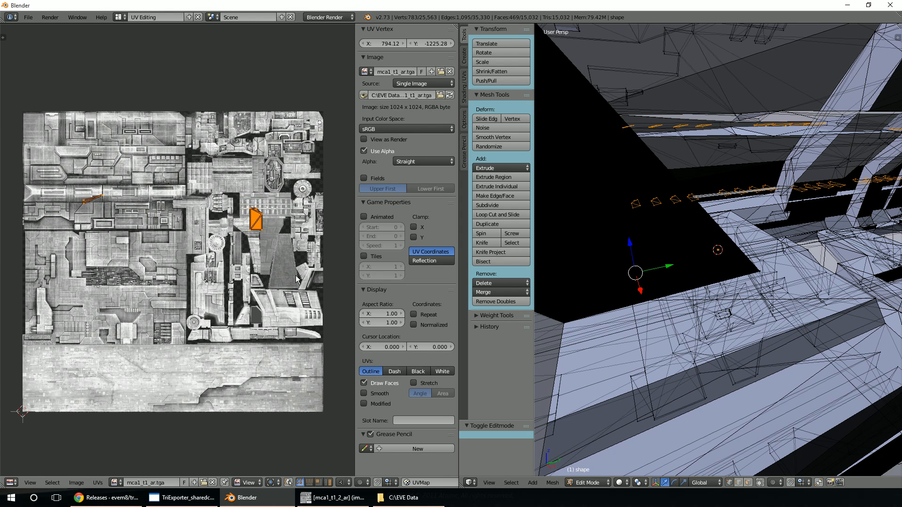
Step: Turn on Repeat for the texture's display so it tiles around the UV area, and inspect the tiling
scroll(296, 279, "up", 2)
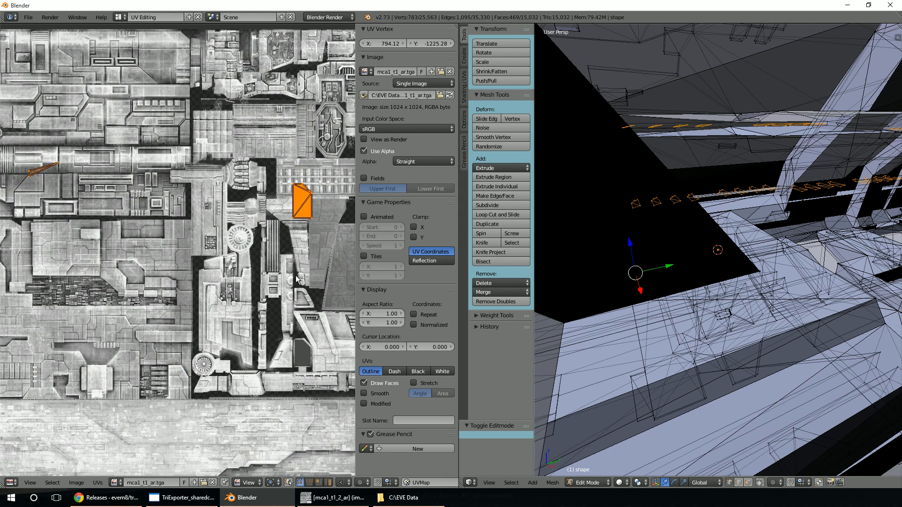
scroll(296, 277, "down", 2)
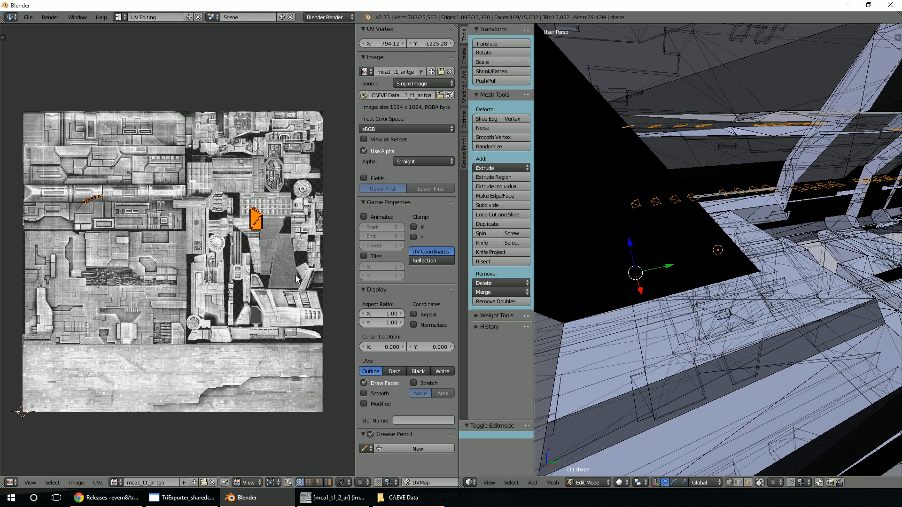
left_click(413, 315)
scroll(224, 314, "down", 2)
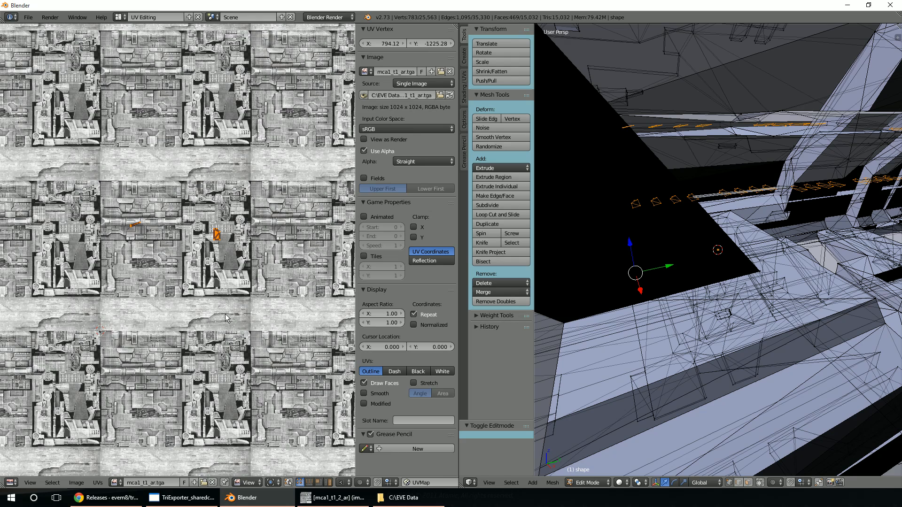
scroll(224, 314, "up", 4)
scroll(224, 314, "down", 2)
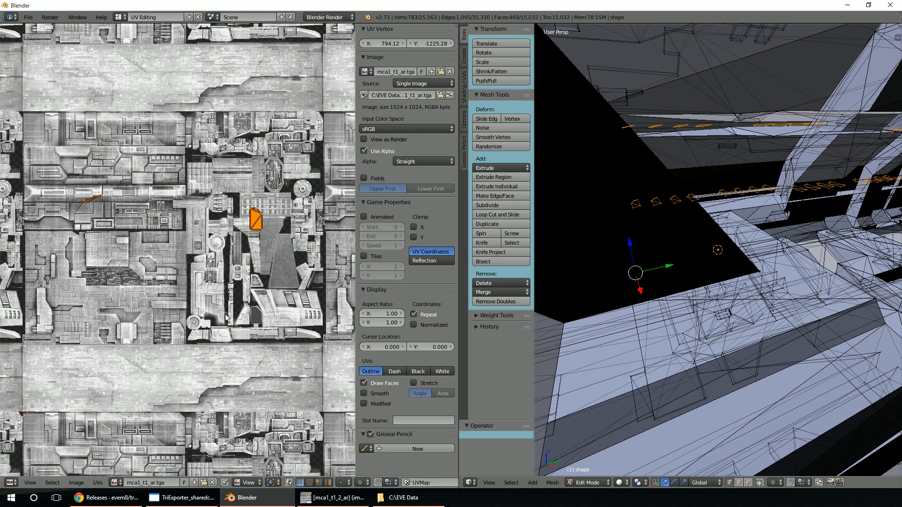
Step: Try several positions for the 2D cursor on the light plating strip below the main texture tile
key("a")
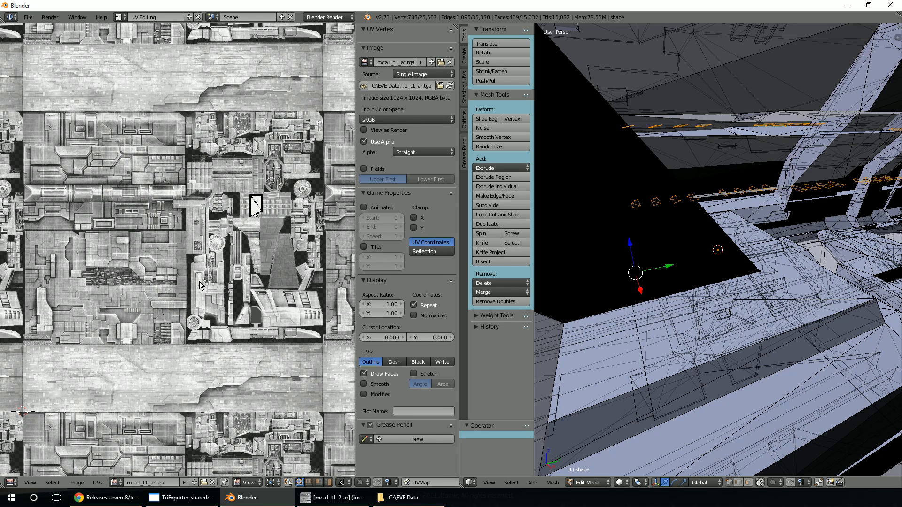
key("a")
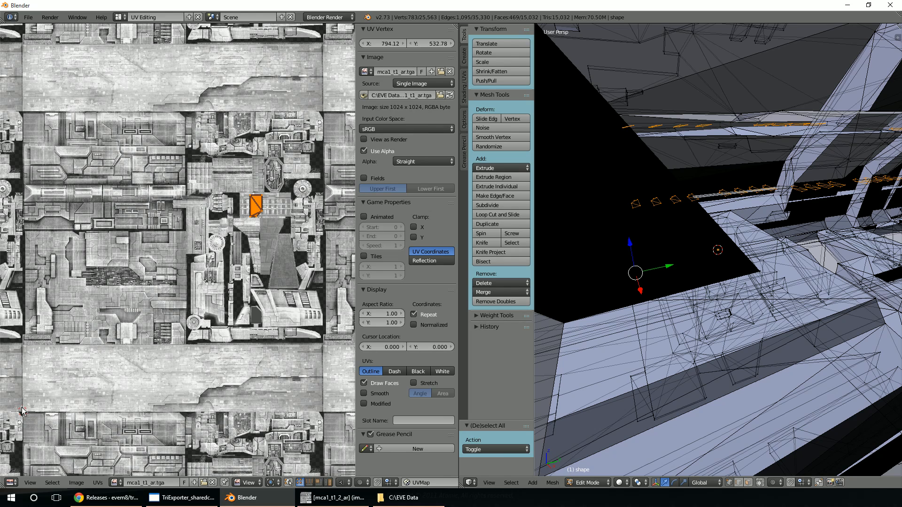
right_click(58, 373)
left_click(103, 371)
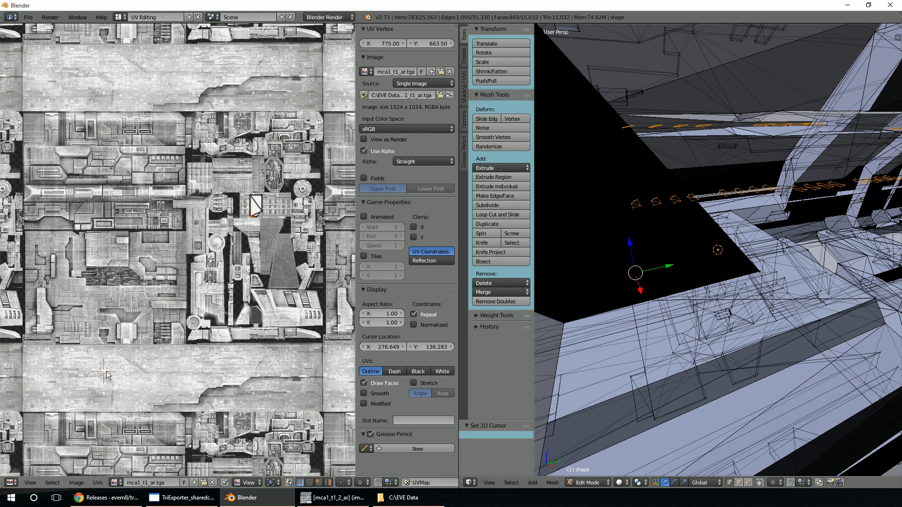
left_click_drag(134, 373, 95, 385)
scroll(97, 385, "up", 4)
middle_click_drag(117, 416, 216, 61)
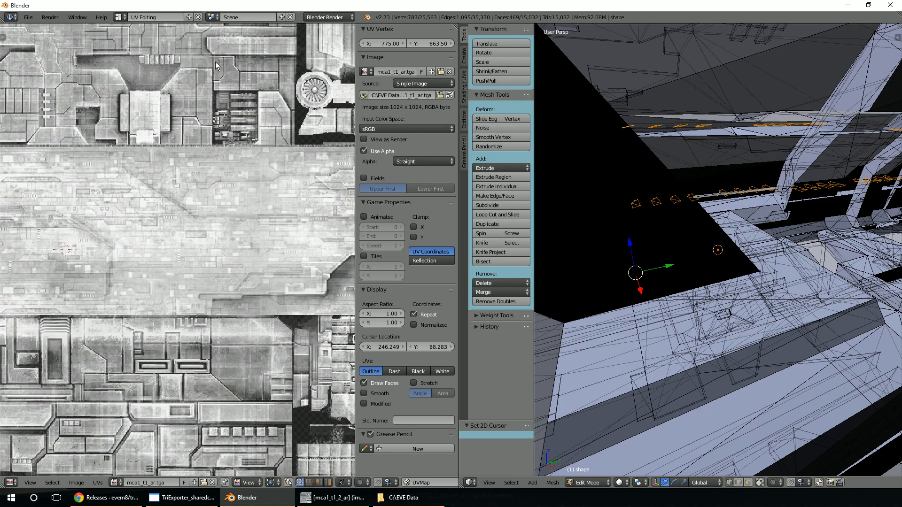
left_click_drag(131, 236, 146, 225)
left_click(179, 267)
scroll(178, 267, "down", 4)
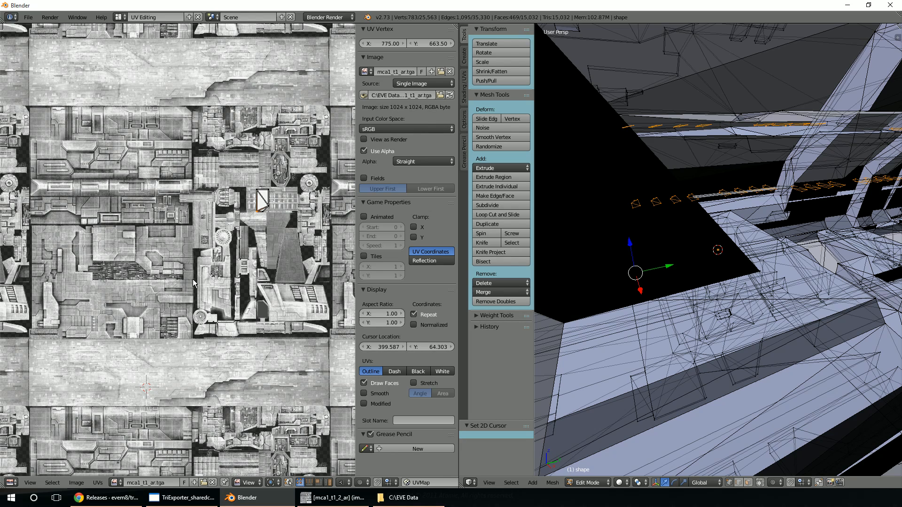
Step: Set the UV editor's pivot to the 2D cursor and the cursor's Y location to 512
left_click(273, 486)
left_click(291, 450)
type("512")
key("Return")
Step: Select all the displayed UVs, flip them vertically by scaling -1 along Y, and check their placement on the texture
key("a")
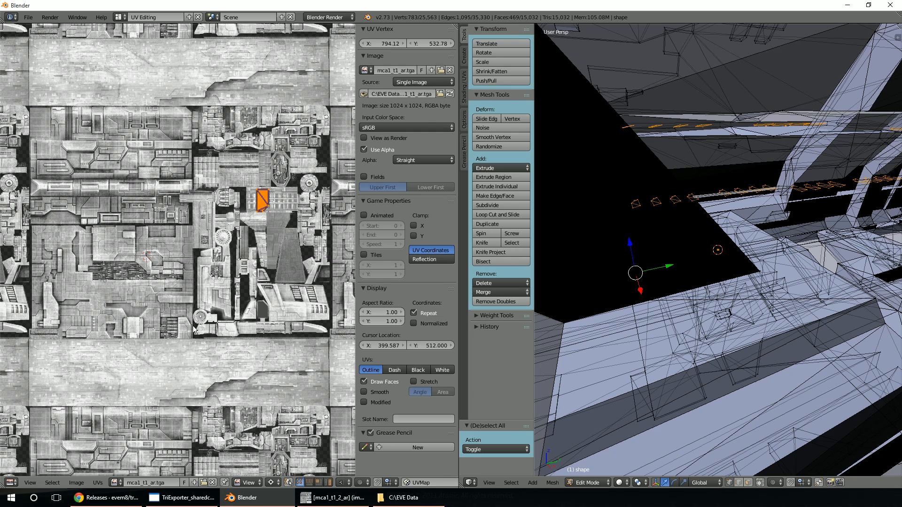
key("s")
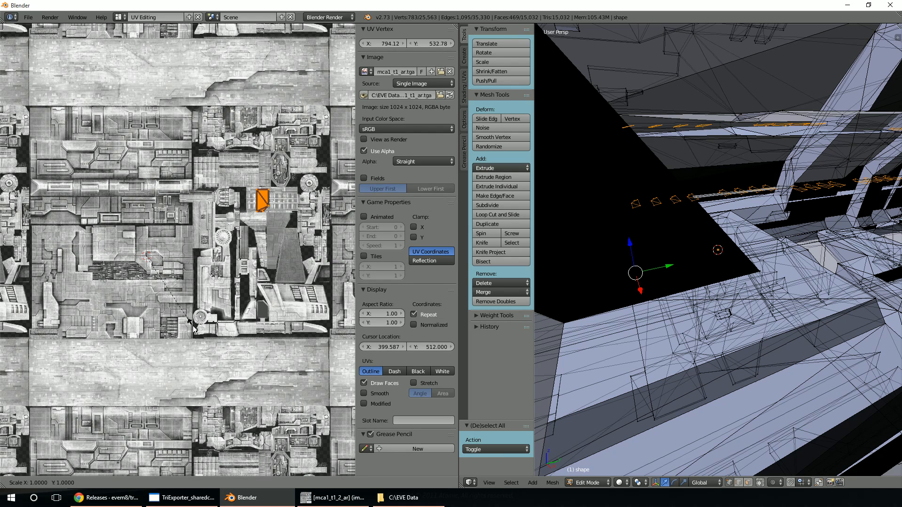
key("y")
key("minus")
key("1")
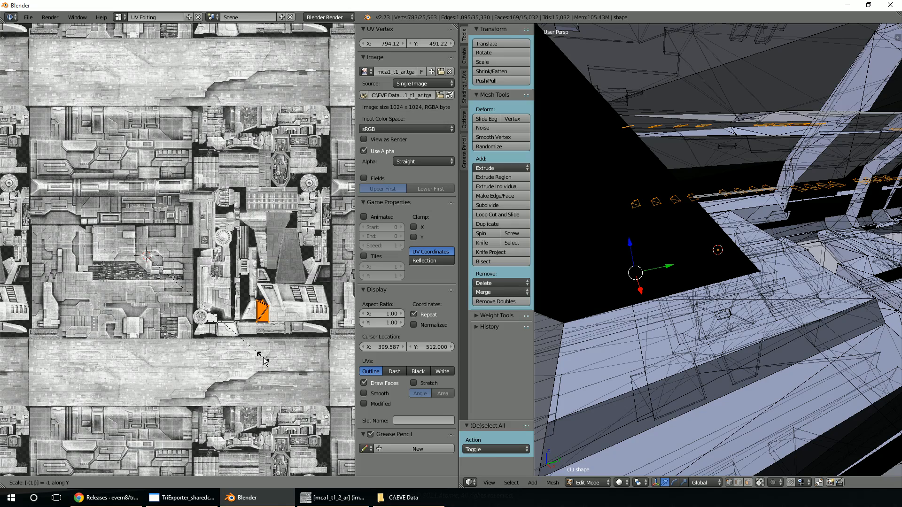
key("Return")
scroll(263, 357, "up", 6)
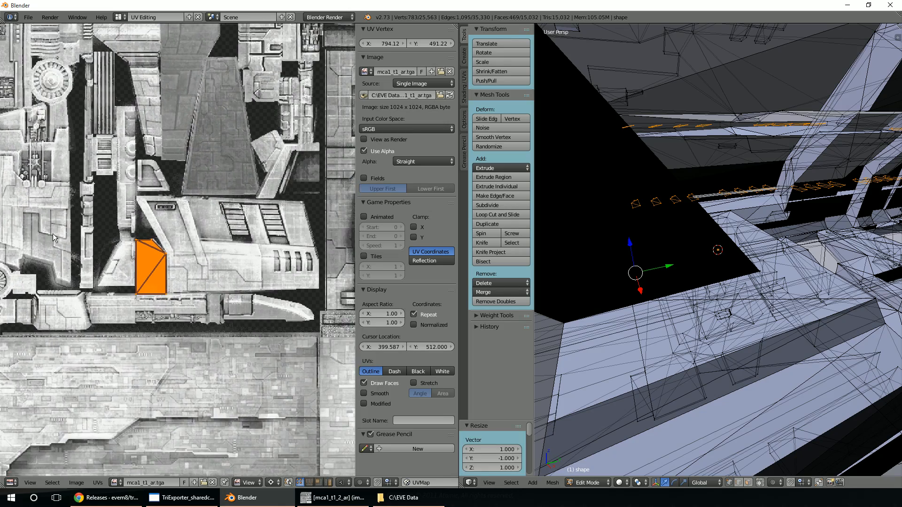
scroll(88, 269, "down", 6)
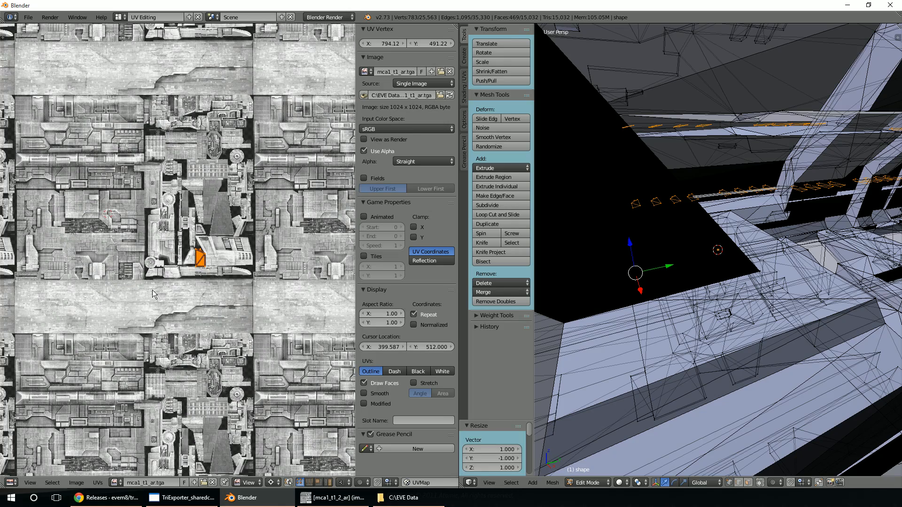
middle_click_drag(120, 219, 134, 265)
Step: Change the screen layout to Default, deselect the whole mesh, and inspect the textured fins along the hull
left_click(119, 17)
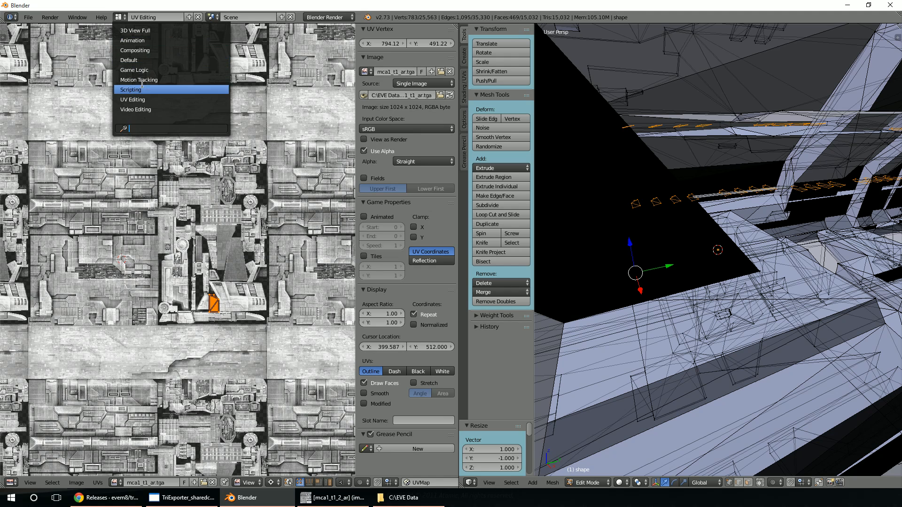
left_click(137, 62)
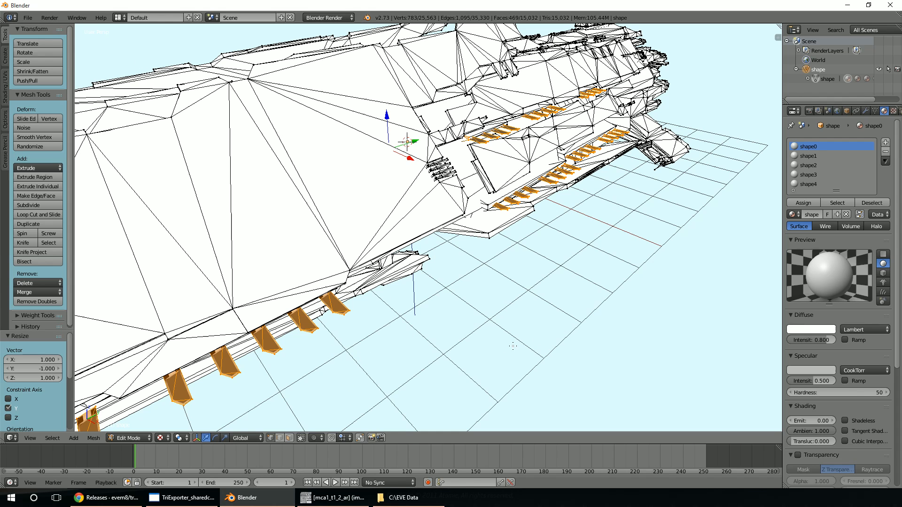
key("a")
middle_click_drag(415, 371, 443, 356)
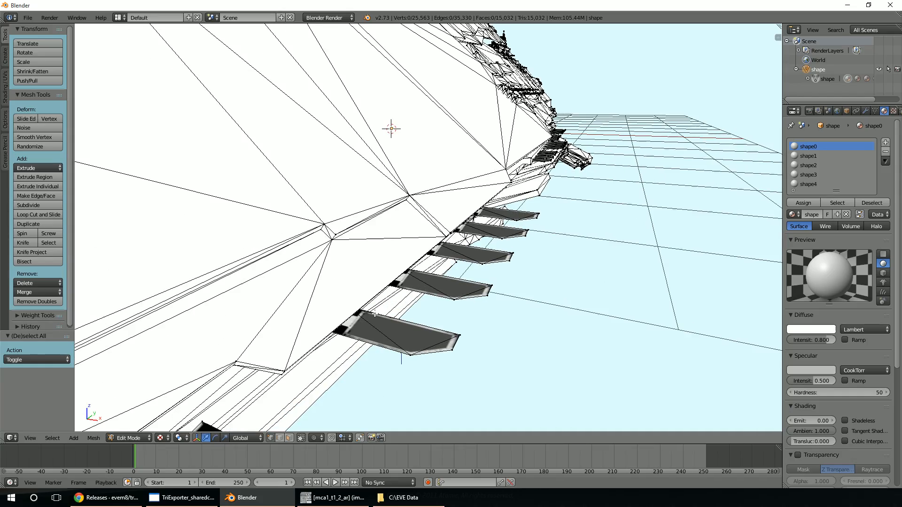
middle_click_drag(495, 362, 479, 350)
scroll(491, 371, "down", 5)
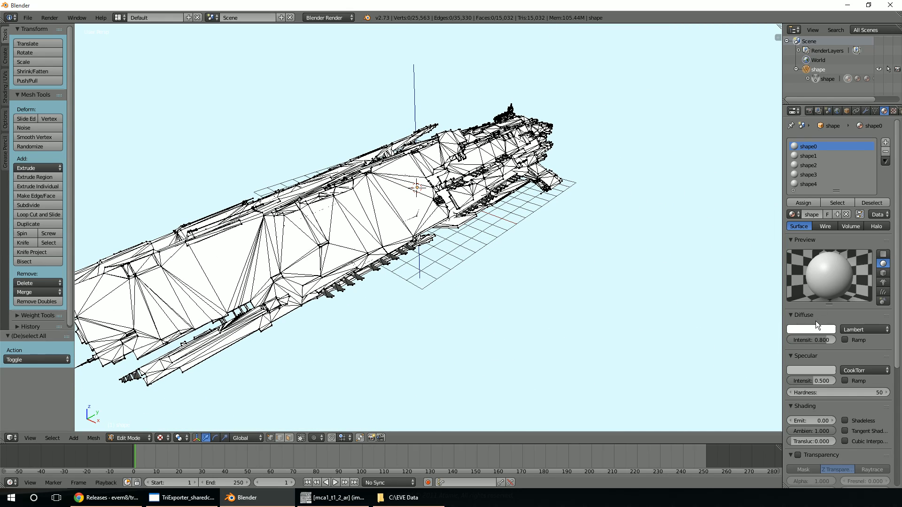
Step: Select all faces assigned to the shape1 material slot and look at which hull parts they cover
left_click(808, 157)
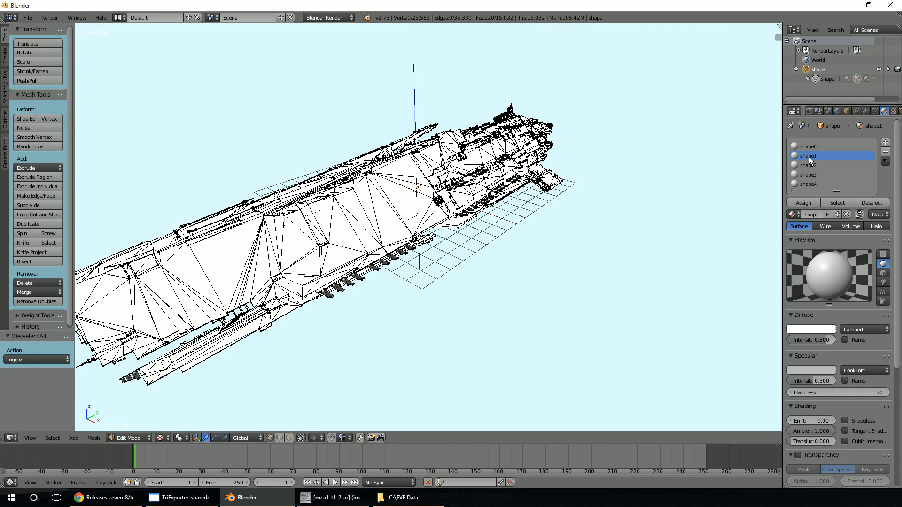
left_click(837, 203)
middle_click_drag(591, 265, 441, 263)
scroll(454, 255, "up", 2)
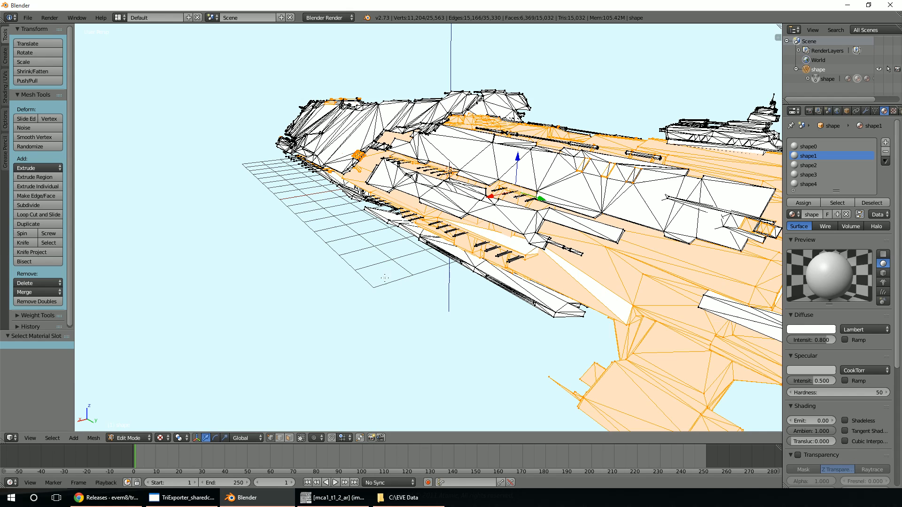
Step: Switch to TriExporter and preview the texture mca1_t1_2_ar.dds on the ship's surfaces
left_click(183, 497)
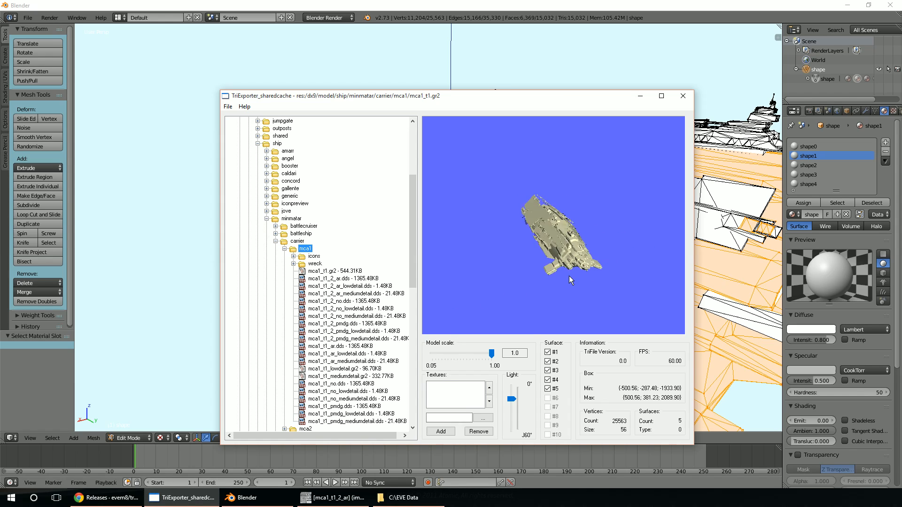
scroll(583, 260, "up", 8)
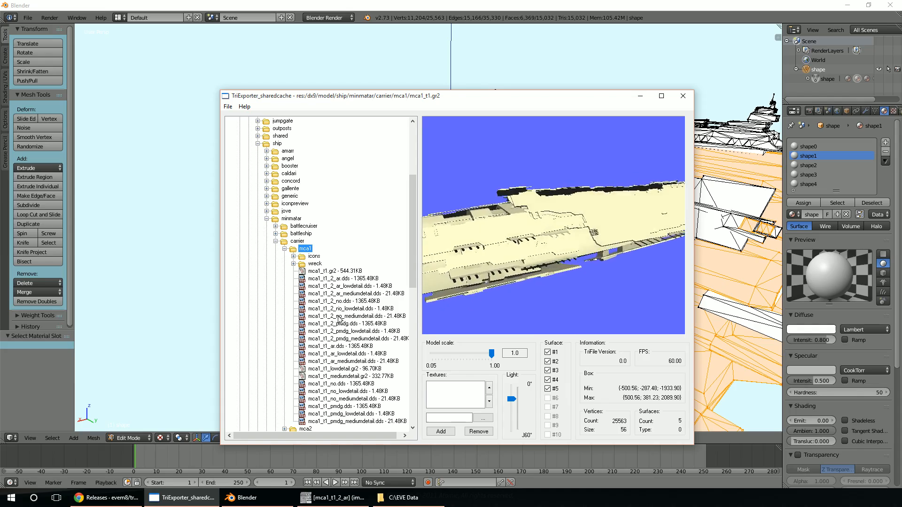
left_click(339, 280)
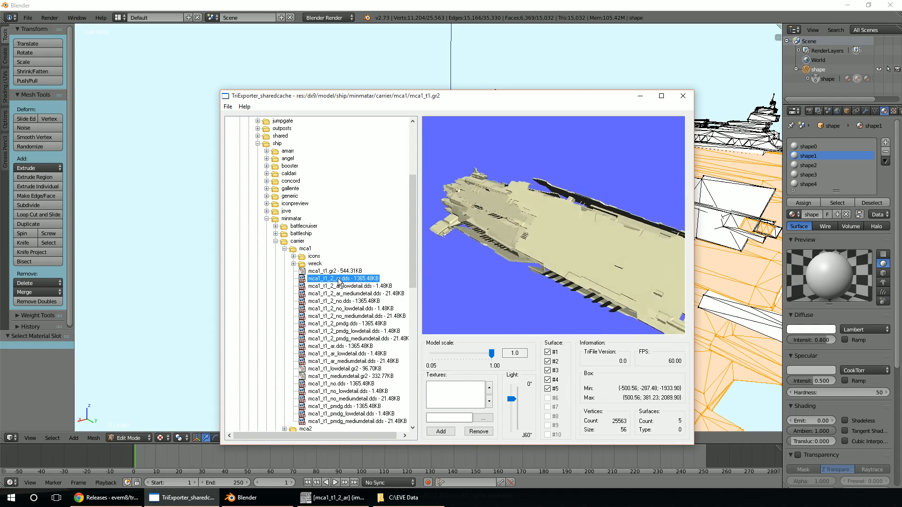
double_click(338, 279)
double_click(337, 278)
double_click(338, 279)
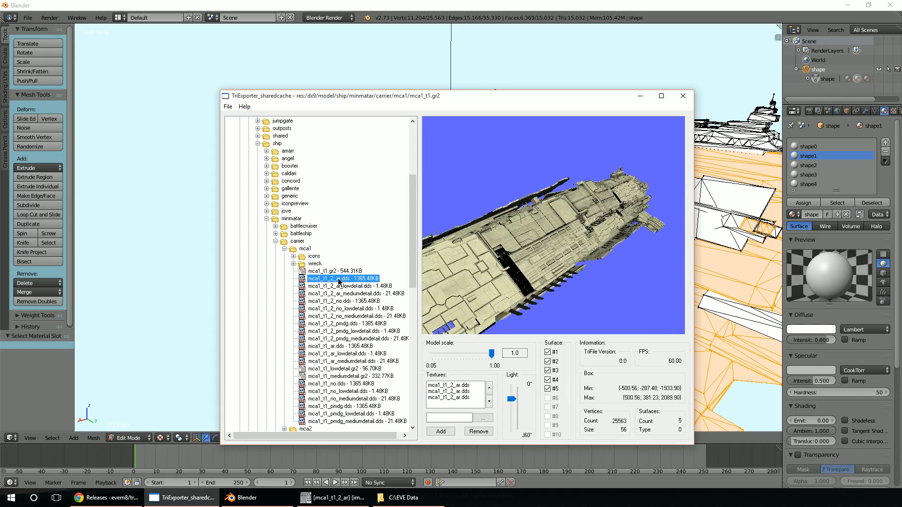
double_click(338, 279)
double_click(338, 279)
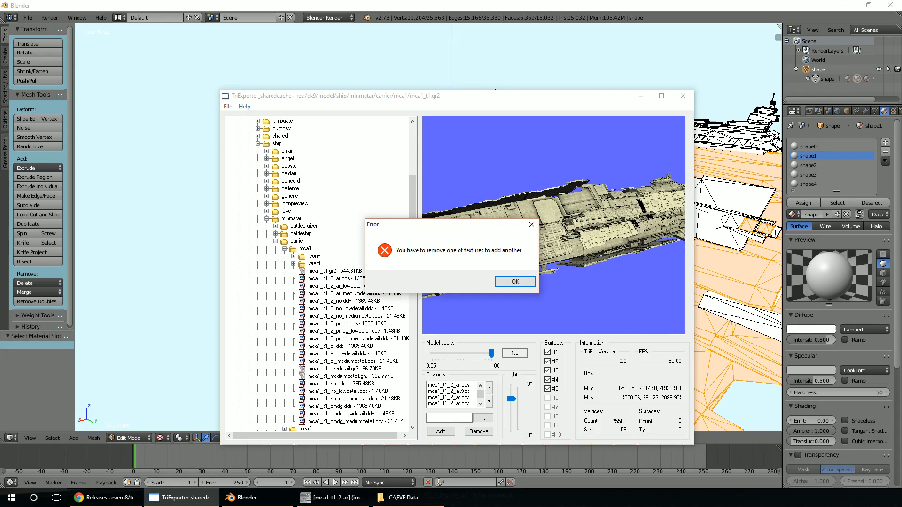
left_click(516, 282)
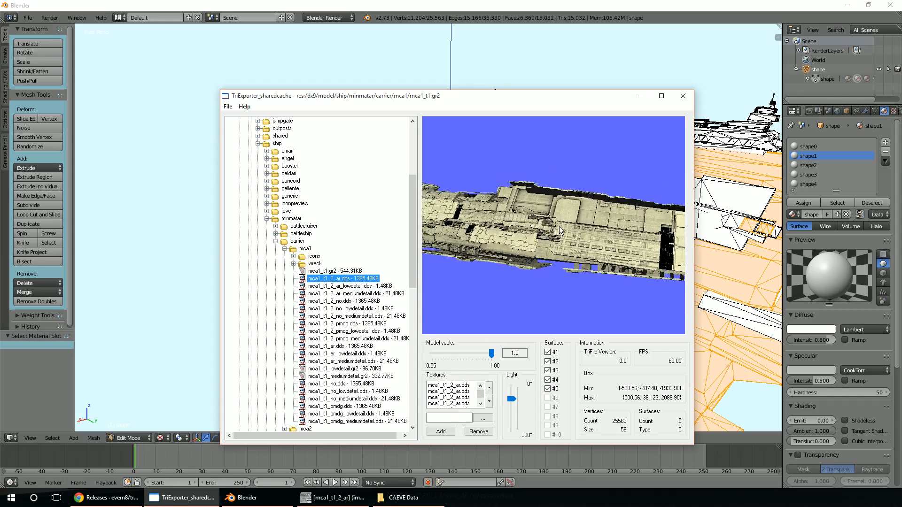
Step: Remove the preview textures, preview mca1_t1_ar.dds on the ship instead, and return to Blender
left_click(467, 432)
left_click(467, 431)
left_click(468, 431)
left_click(468, 431)
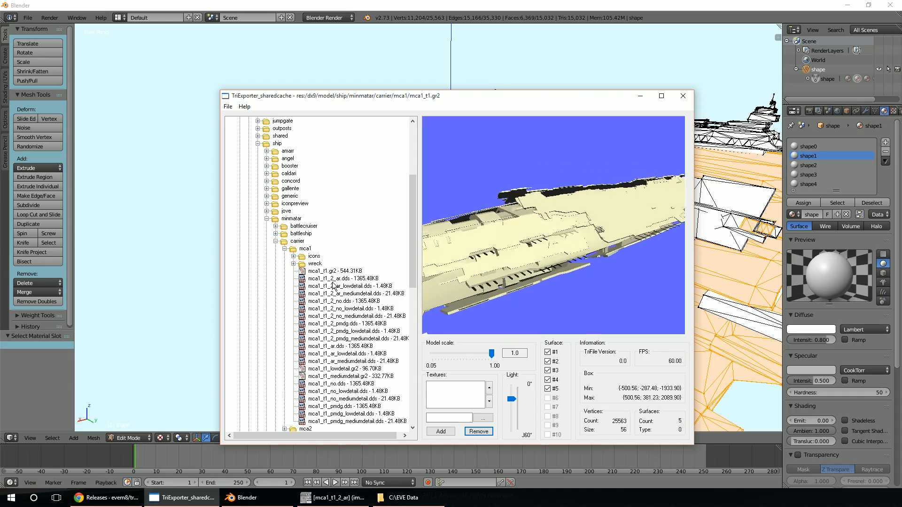
left_click(329, 346)
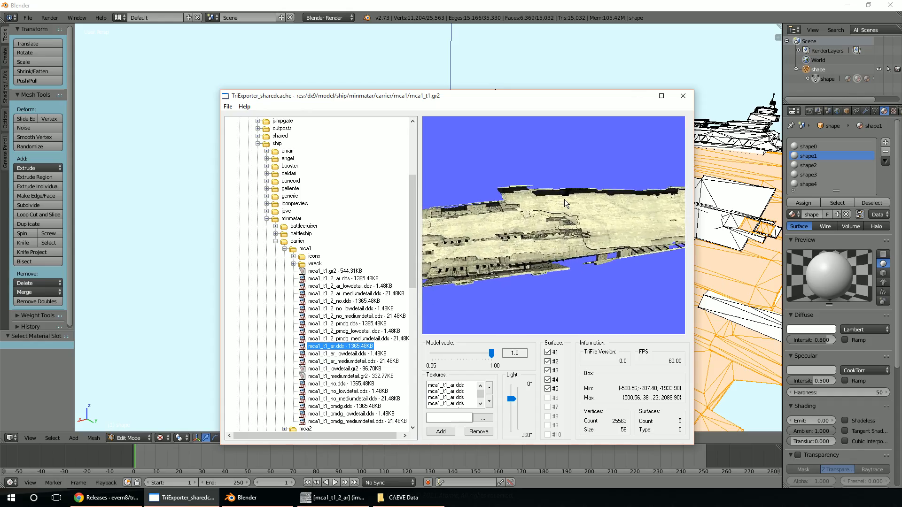
left_click(640, 98)
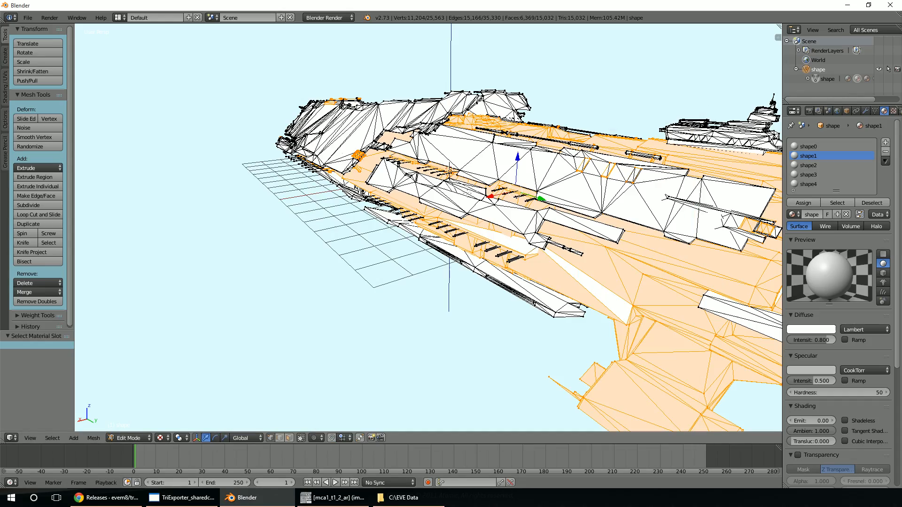
Step: Change the screen layout to UV Editing with the shape1 faces selected and open the image file browser
middle_click_drag(373, 330, 419, 336)
scroll(419, 335, "down", 2)
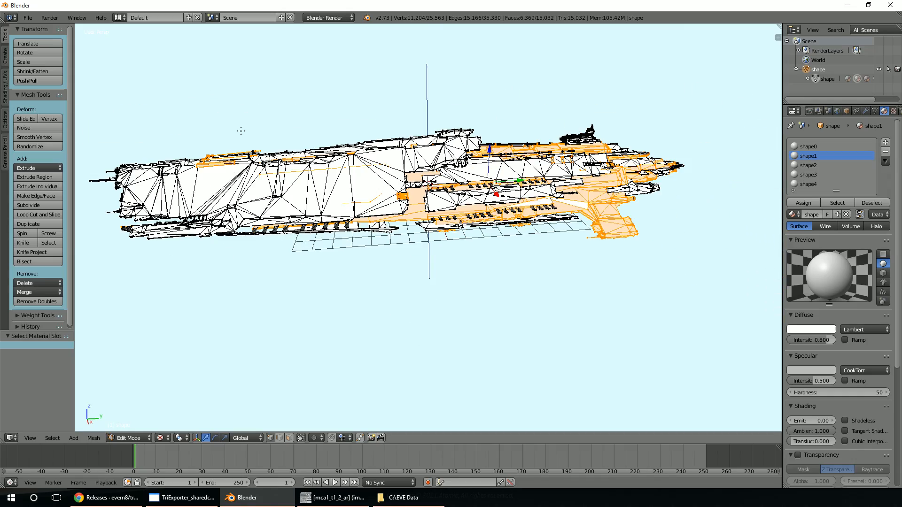
left_click(120, 17)
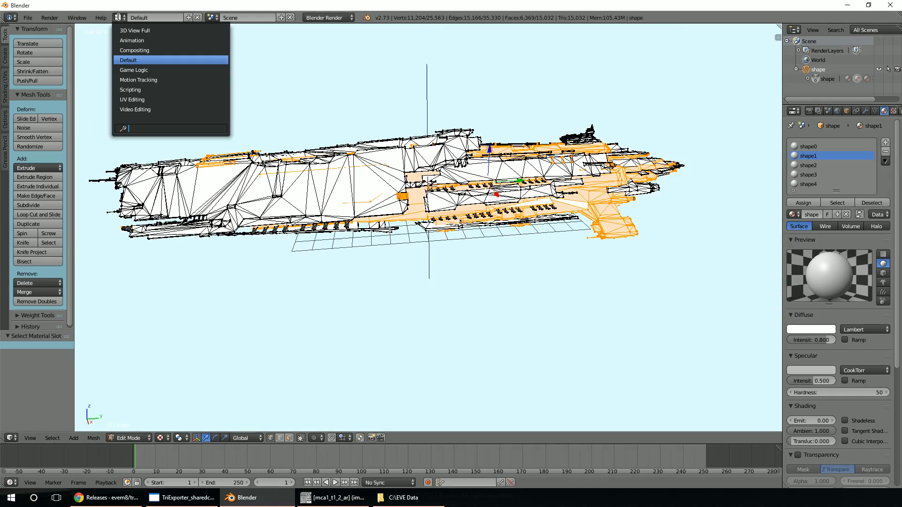
left_click(127, 96)
scroll(193, 267, "down", 3)
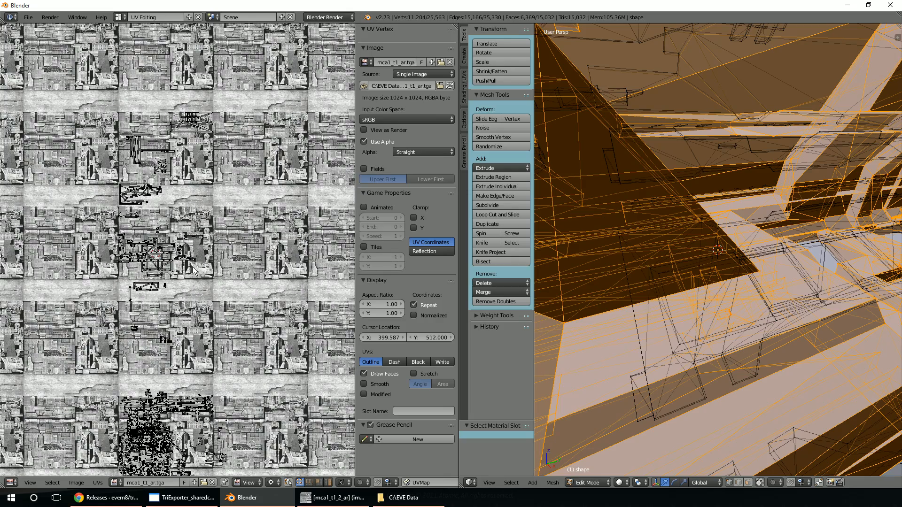
scroll(193, 268, "up", 3)
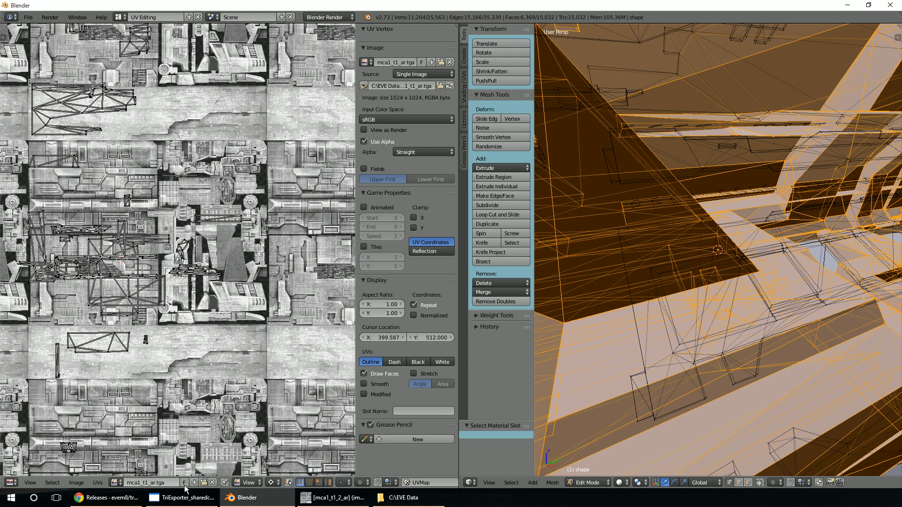
left_click(203, 484)
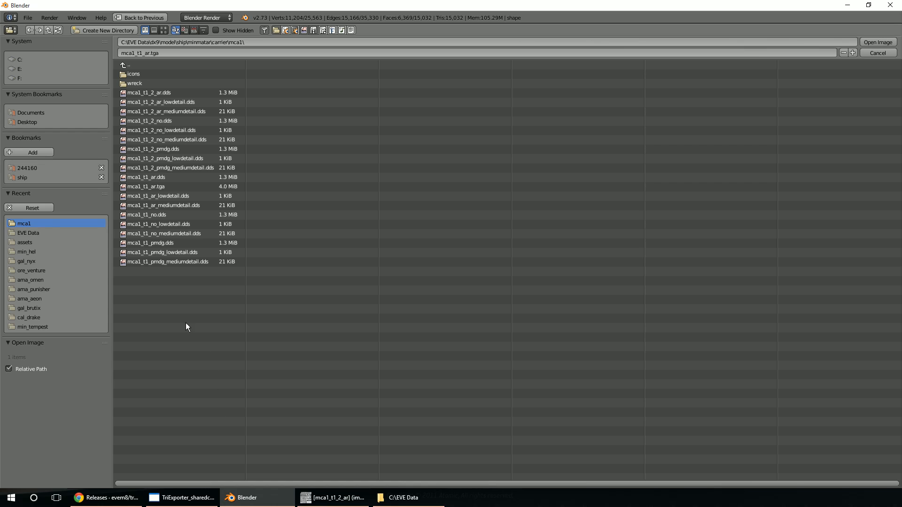
Step: Switch to GIMP and export the mca1_t1_2_ar texture as mca1_t1_2_ar.tga in the mca1 folder
left_click(333, 497)
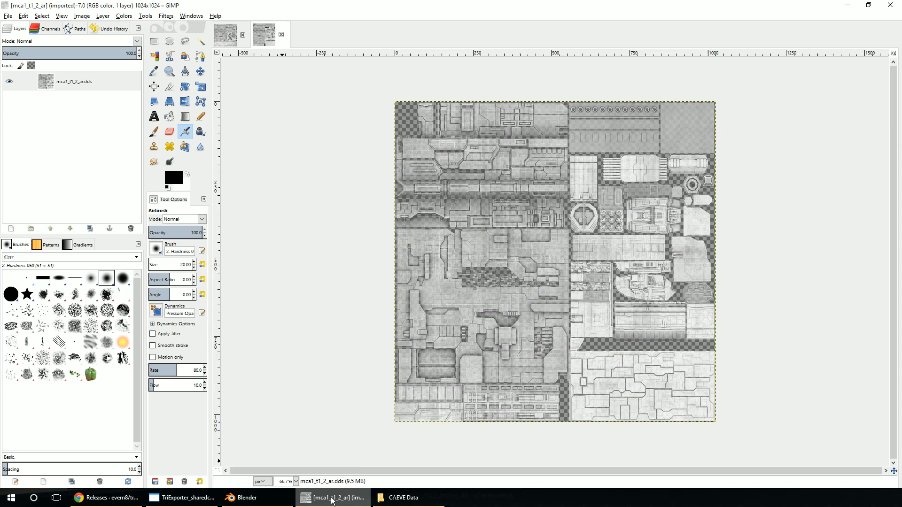
left_click(8, 16)
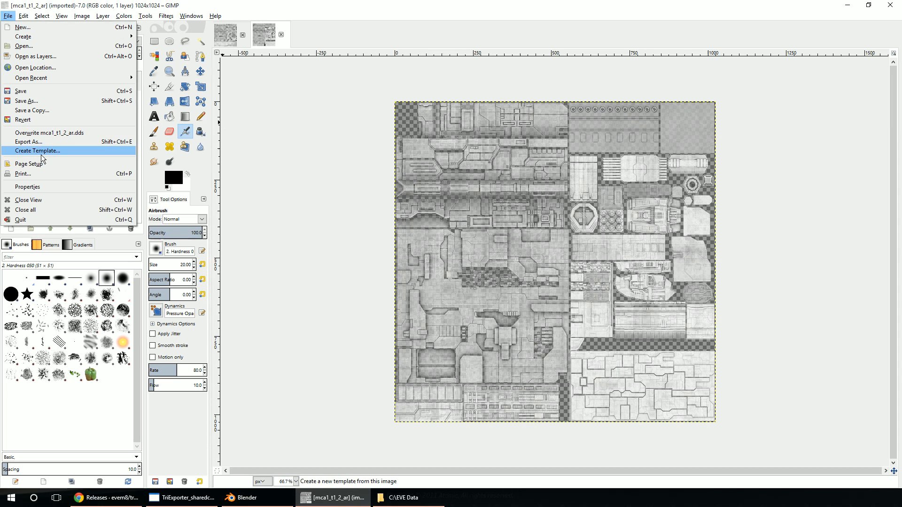
left_click(36, 142)
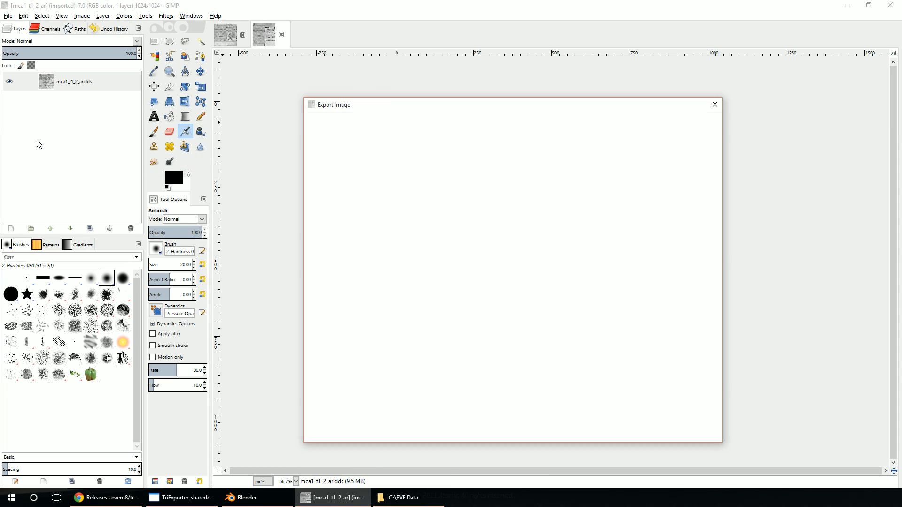
left_click(408, 120)
key("BackSpace")
key("BackSpace")
key("BackSpace")
key("BackSpace")
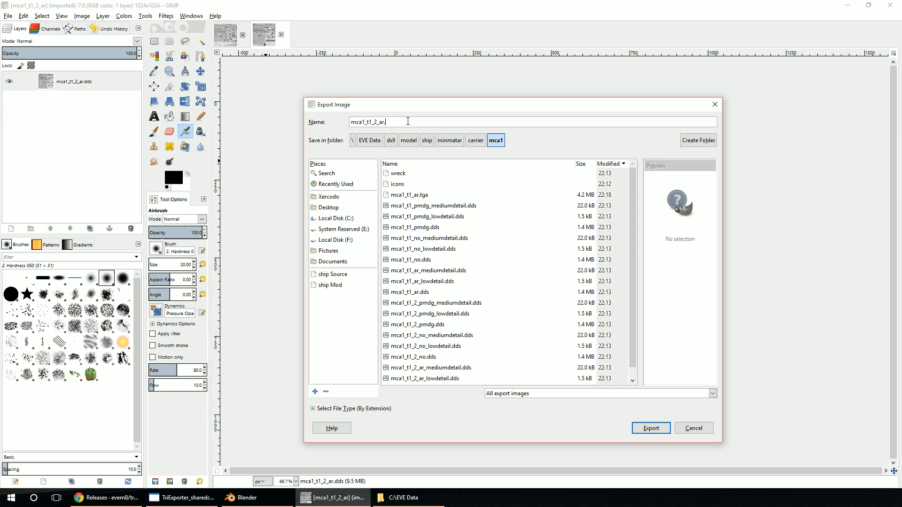
type(".tga")
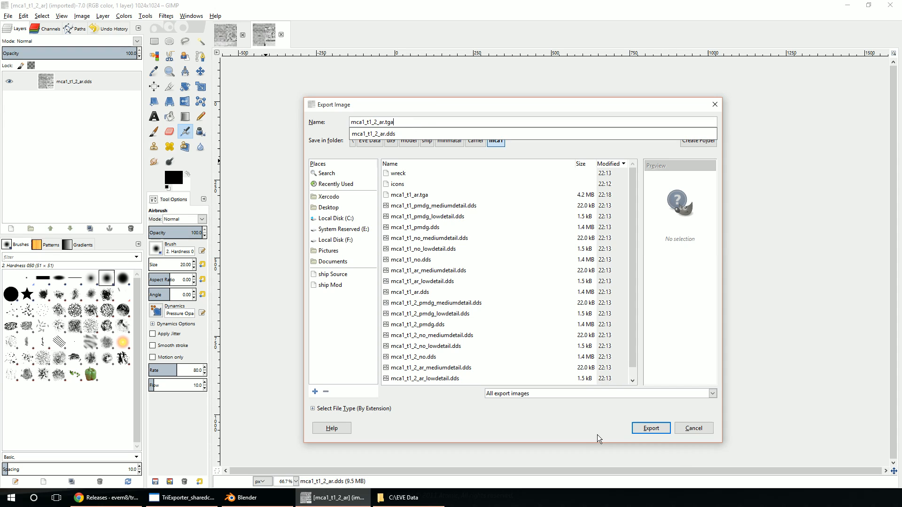
left_click(650, 428)
left_click(454, 286)
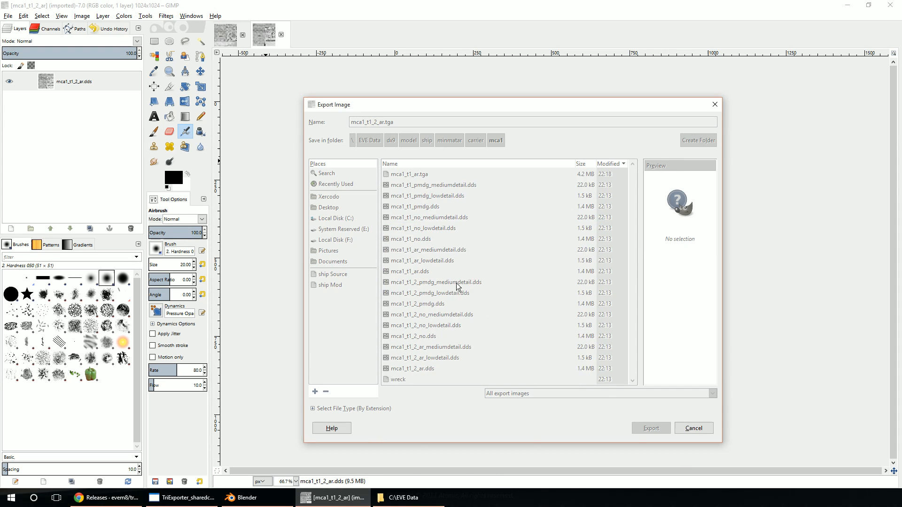
Step: Return to Blender, reload the mca1 folder and open mca1_t1_2_ar.tga as the image for the selected shape1 faces
left_click(243, 498)
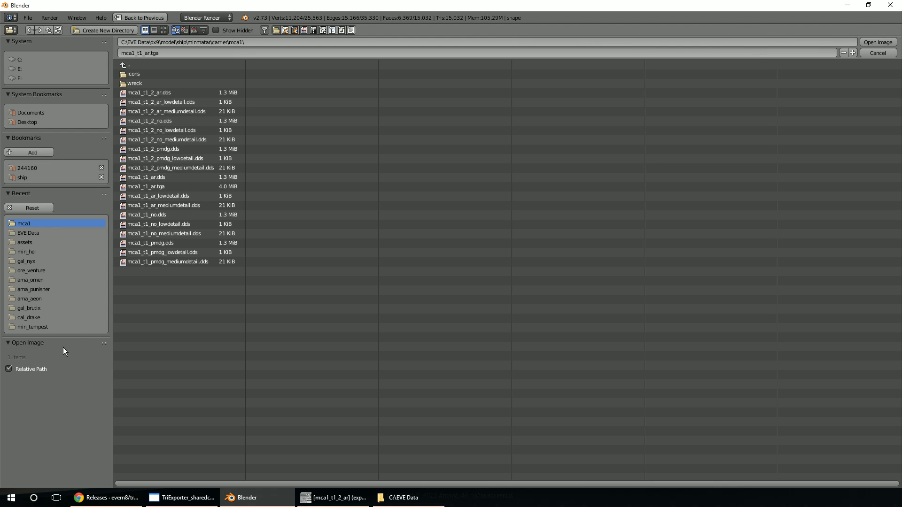
left_click(28, 224)
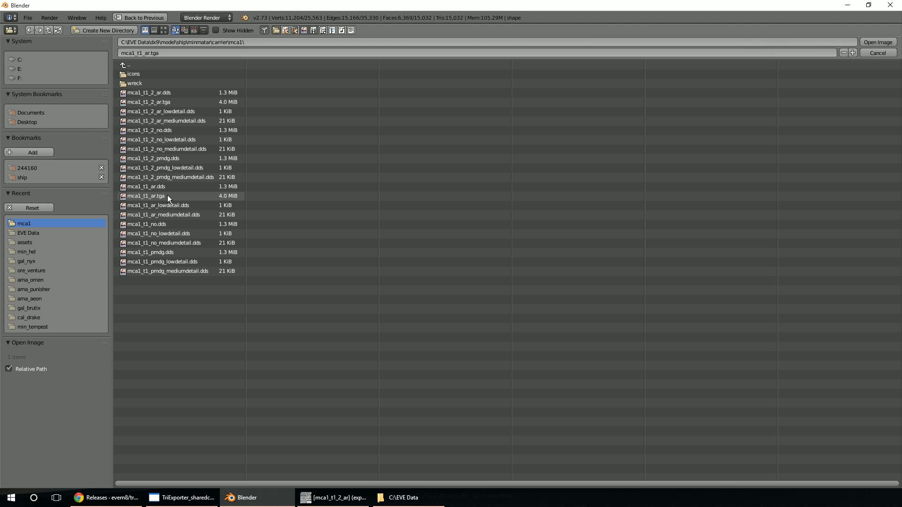
left_click(167, 103)
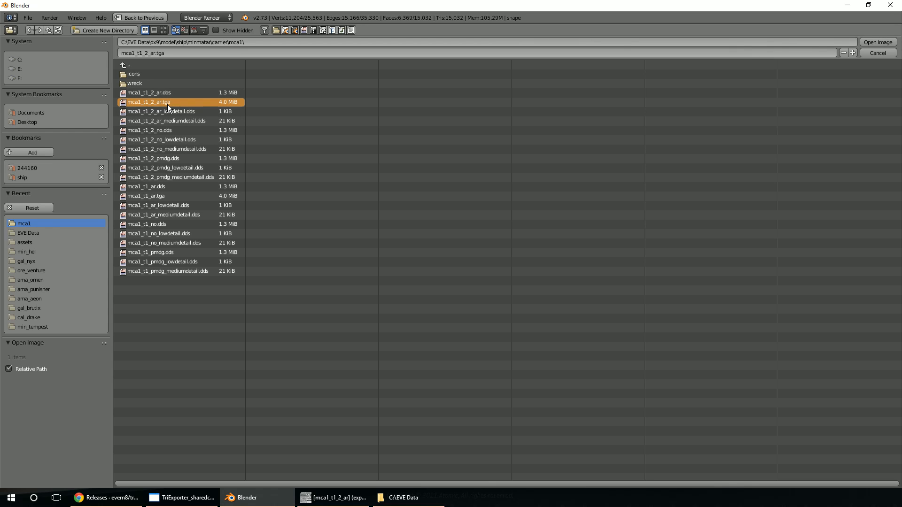
left_click(877, 42)
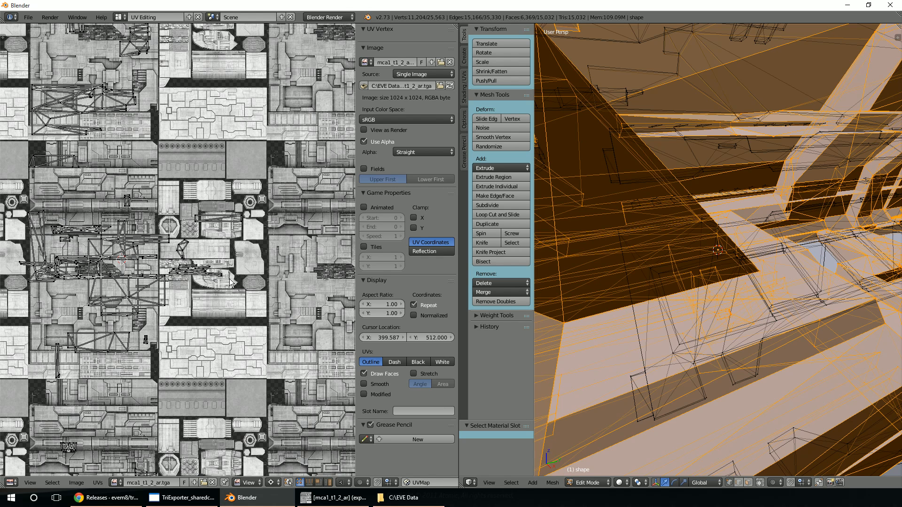
Step: Select all UVs of the shape1 faces and flip them vertically by scaling -1 along Y
scroll(230, 282, "down", 2)
key("a")
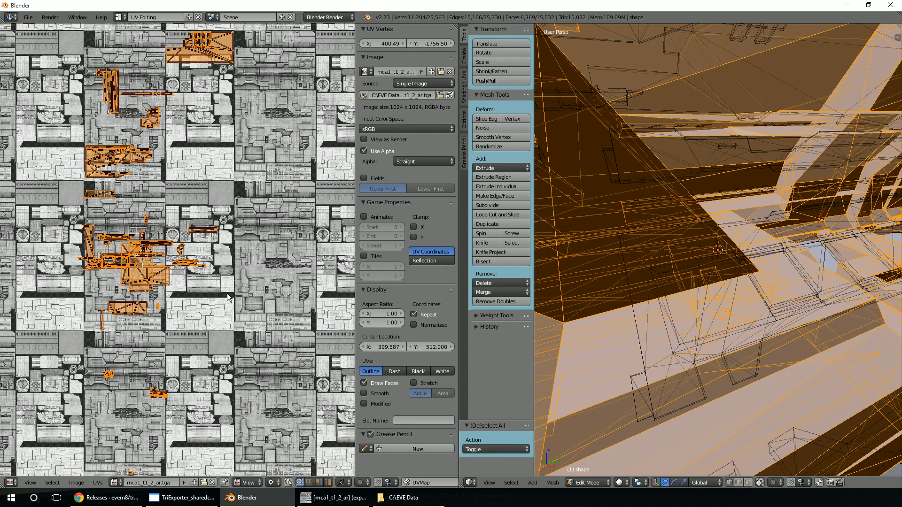
scroll(228, 297, "up", 2)
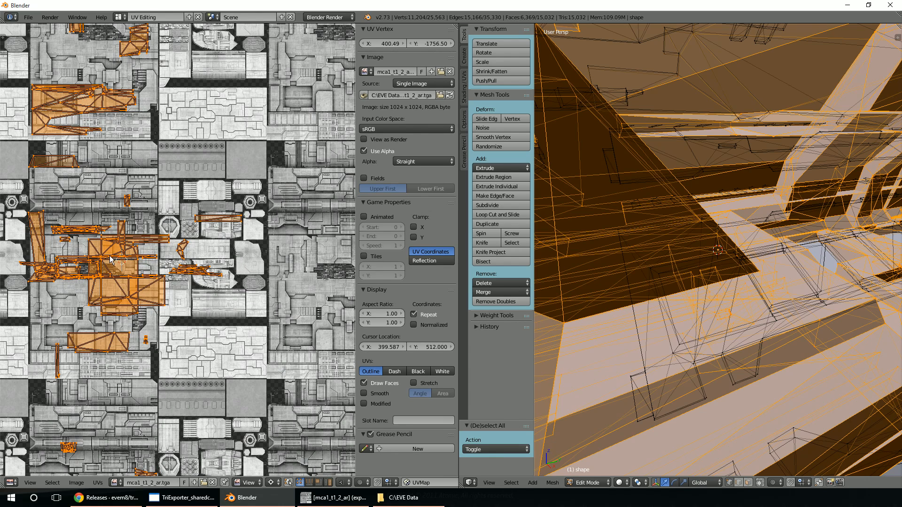
scroll(110, 265, "up", 1)
scroll(69, 302, "down", 1)
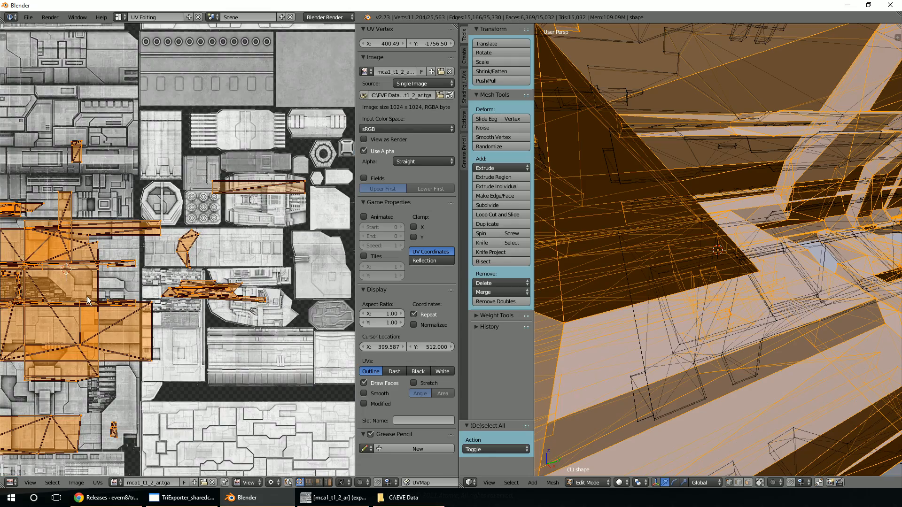
scroll(140, 256, "up", 3)
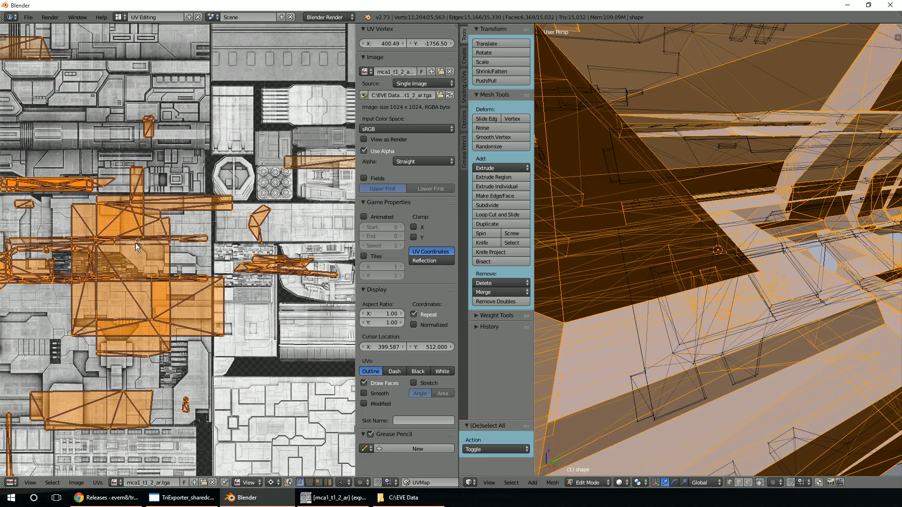
scroll(216, 282, "down", 4)
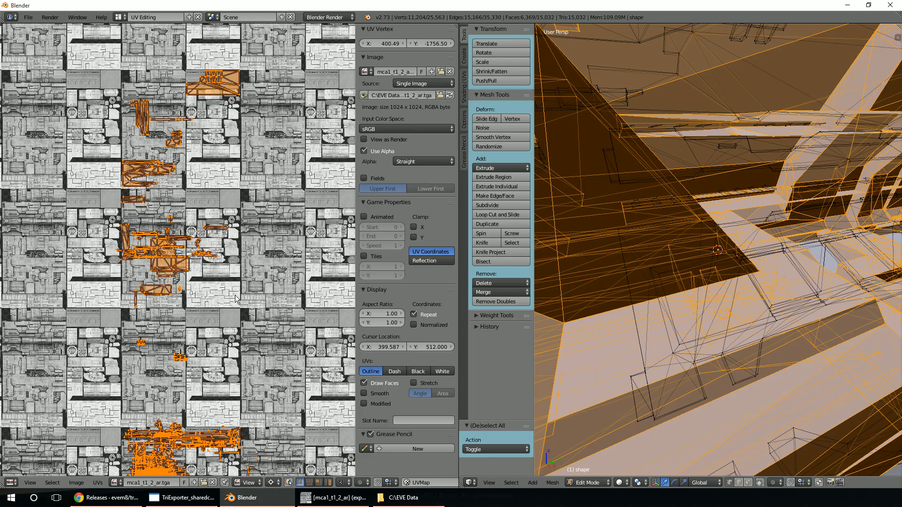
key("s")
key("y")
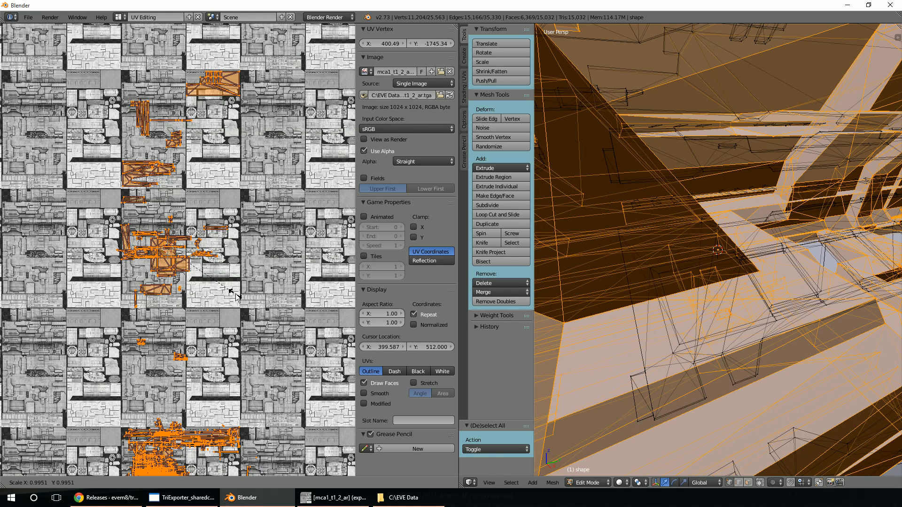
key("minus")
key("1")
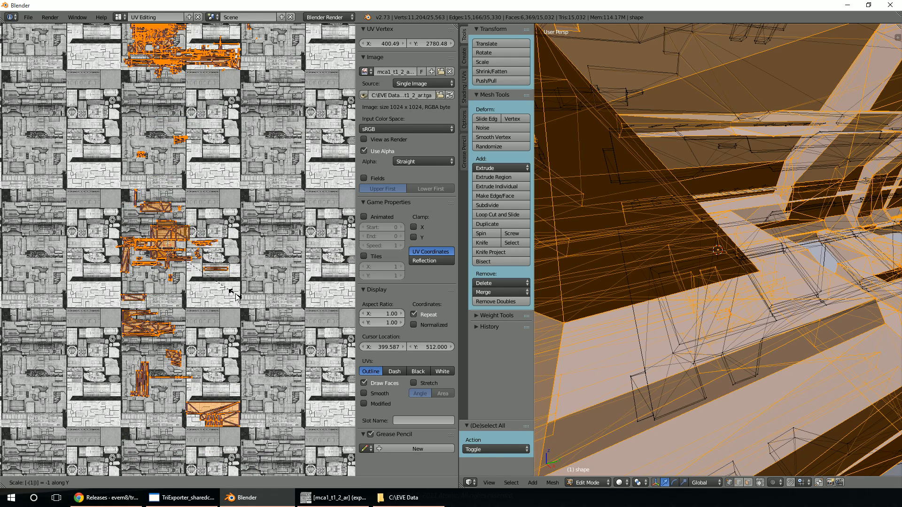
key("Return")
Step: Examine how the flipped UV islands line up with the details of the mca1_t1_2_ar.tga texture
scroll(272, 282, "up", 4)
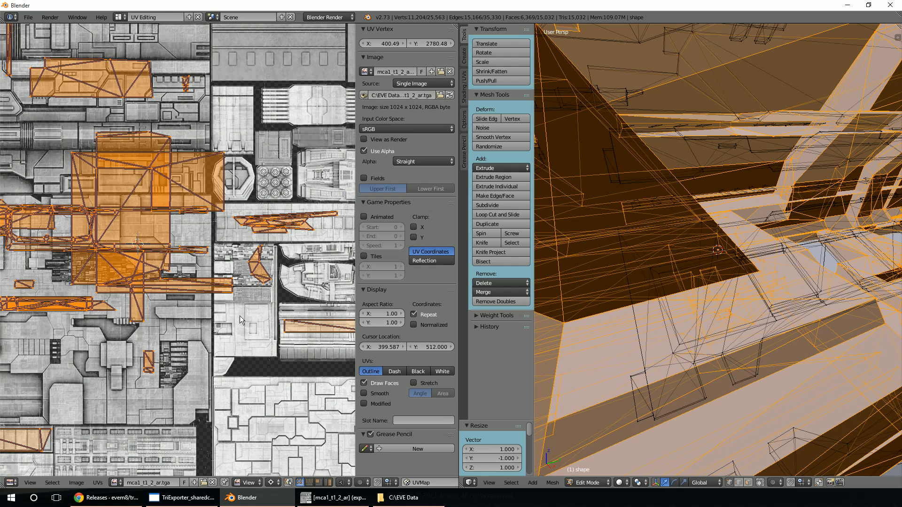
middle_click_drag(240, 316, 219, 340)
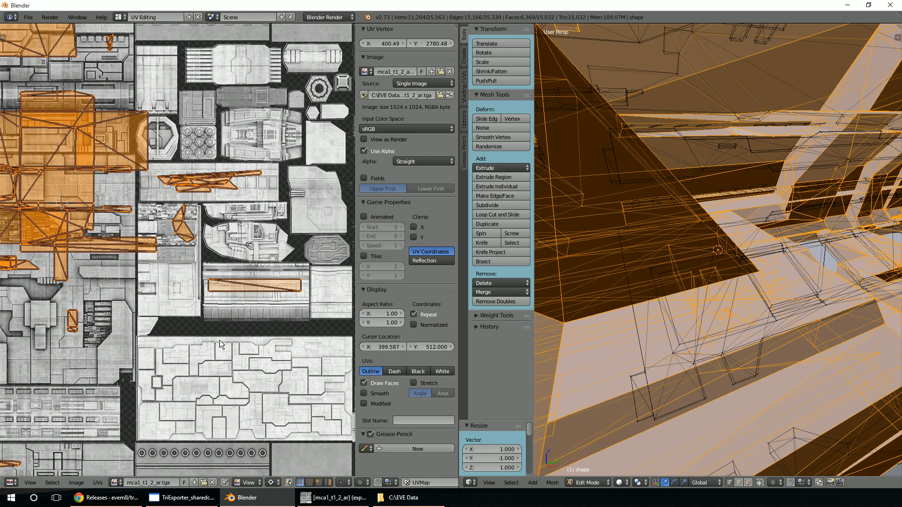
middle_click_drag(156, 284, 310, 357)
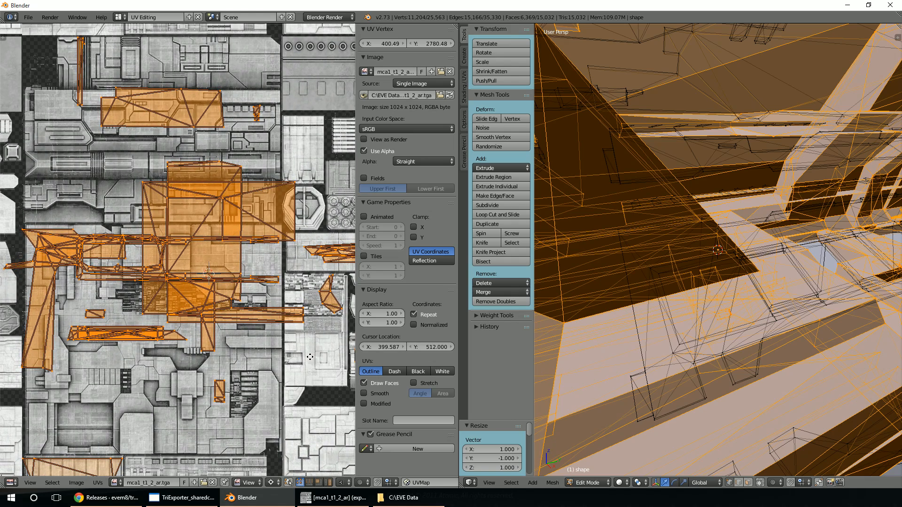
middle_click_drag(144, 173, 174, 268)
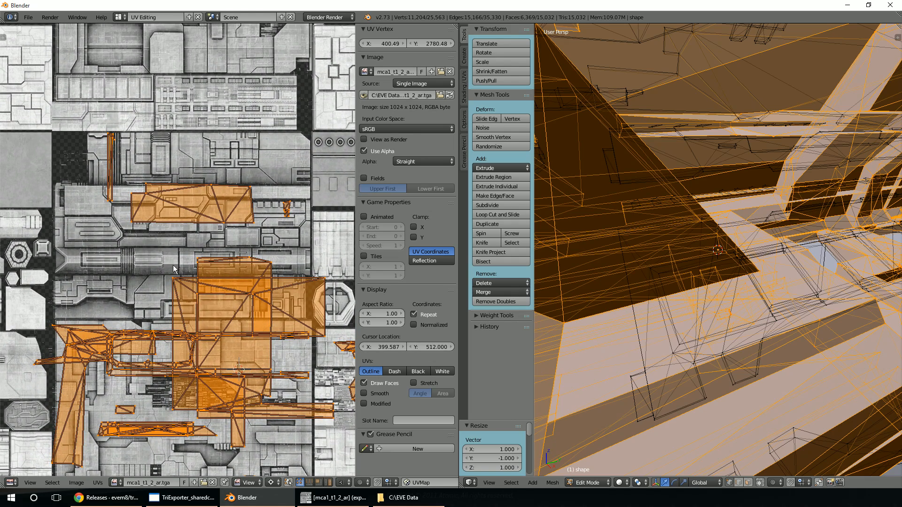
middle_click_drag(231, 291, 130, 285)
scroll(178, 347, "down", 1)
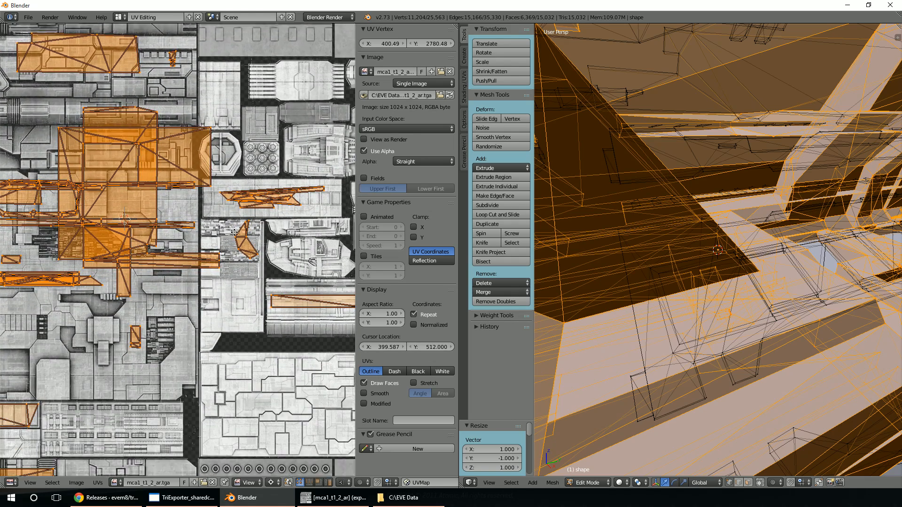
middle_click_drag(179, 347, 200, 311)
Step: Try mca1_t1_ar.tga under the shape1 UVs for comparison and switch back to mca1_t1_2_ar.tga
left_click(204, 483)
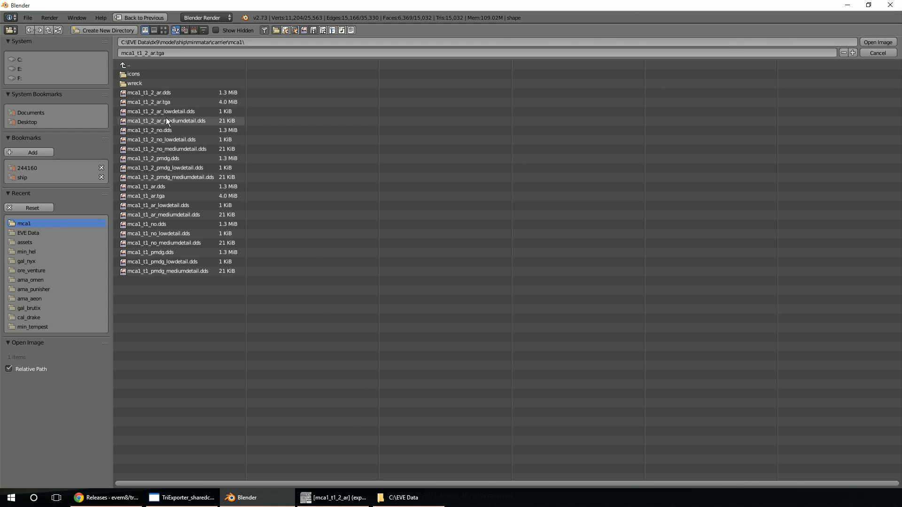
double_click(168, 196)
scroll(159, 328, "down", 5)
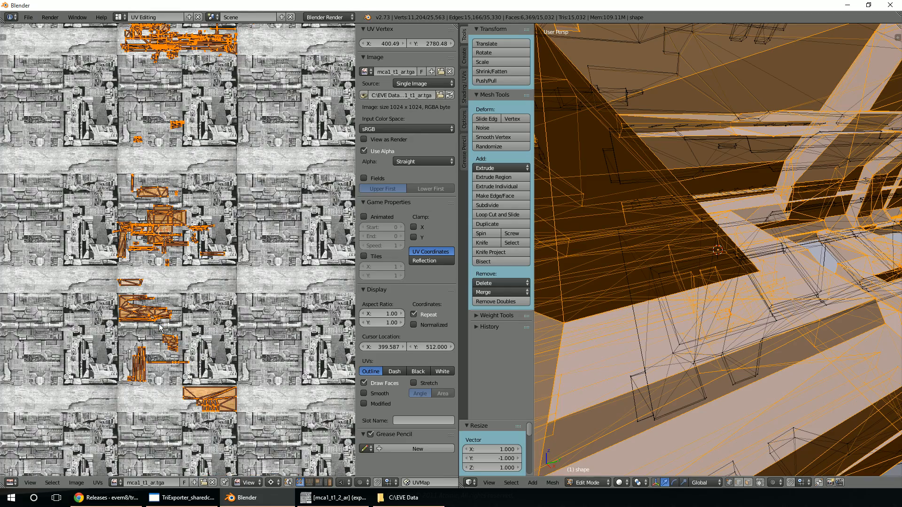
scroll(159, 328, "up", 3)
scroll(158, 328, "up", 2)
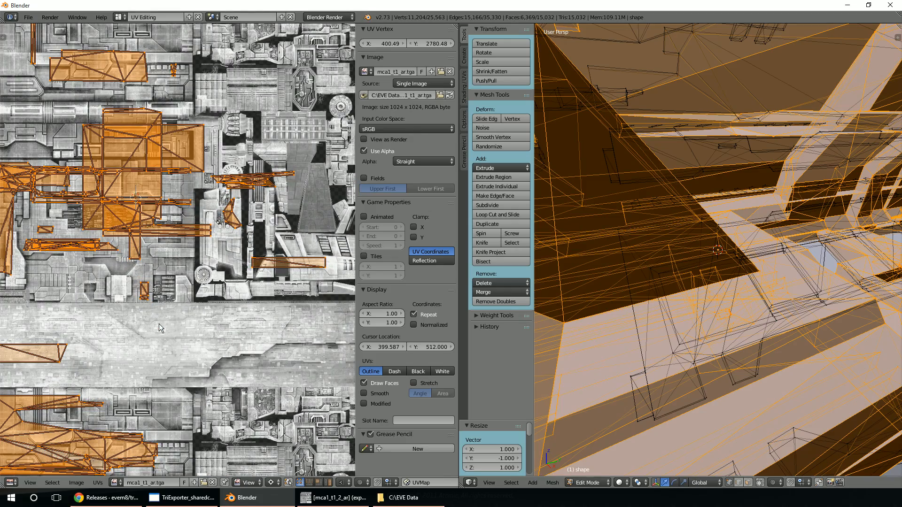
left_click(203, 483)
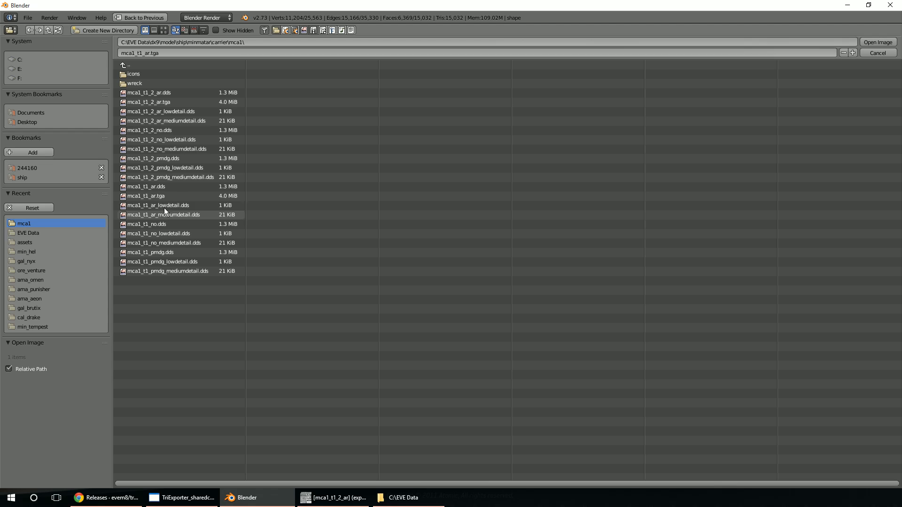
double_click(179, 103)
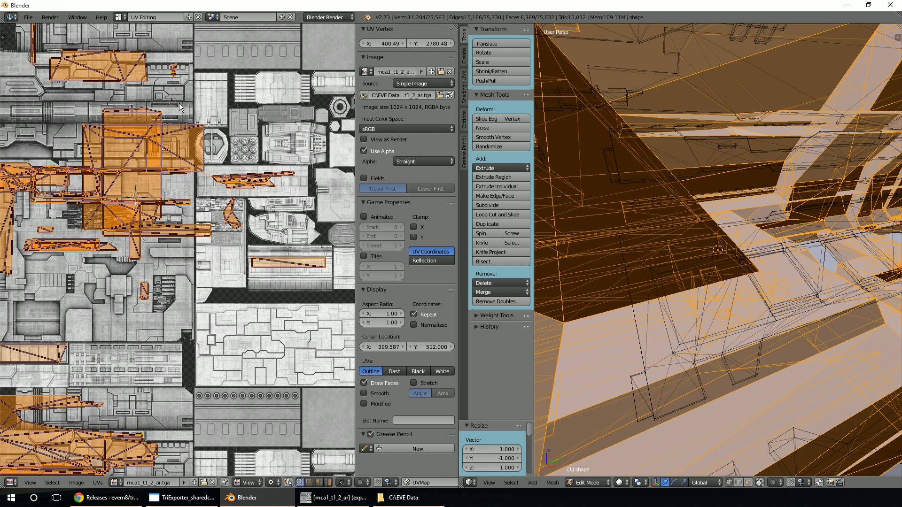
Step: Unlink the image from the shape1 faces and open mca1_t1_2_ar.tga from the mca1 folder again
left_click(212, 482)
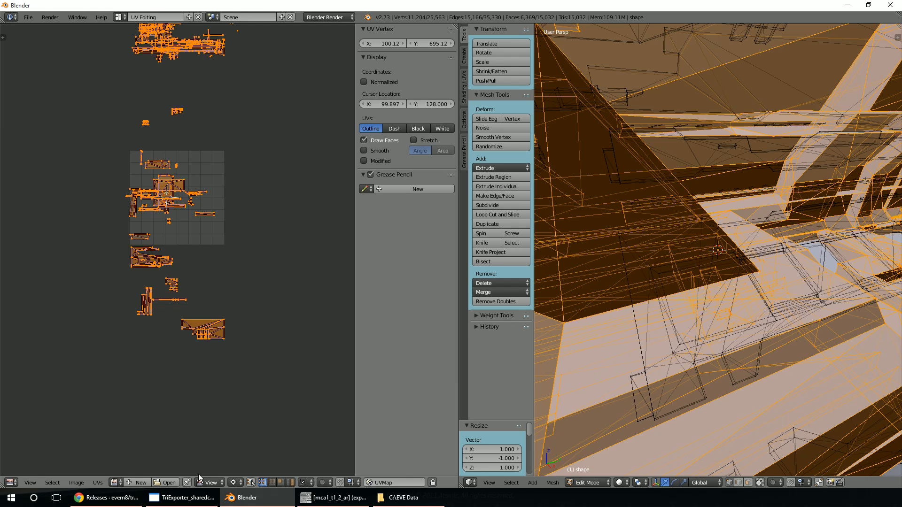
left_click(169, 482)
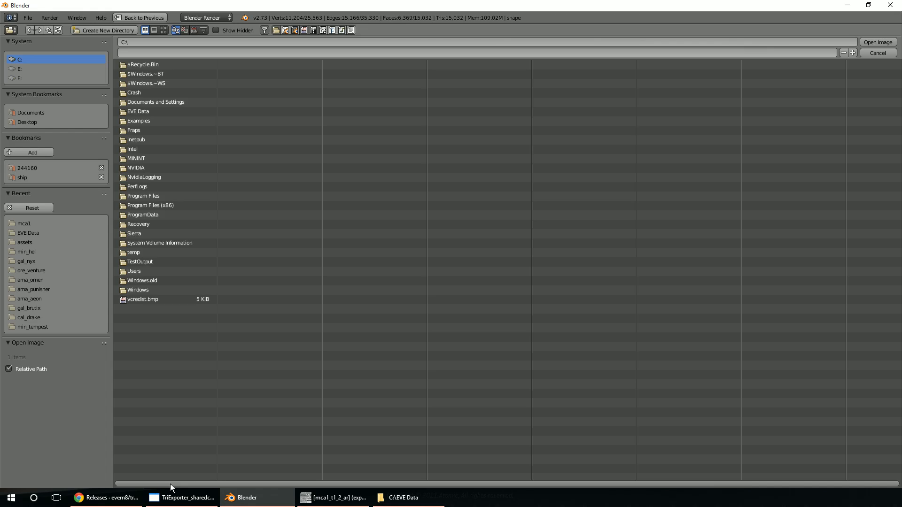
left_click(22, 224)
double_click(172, 102)
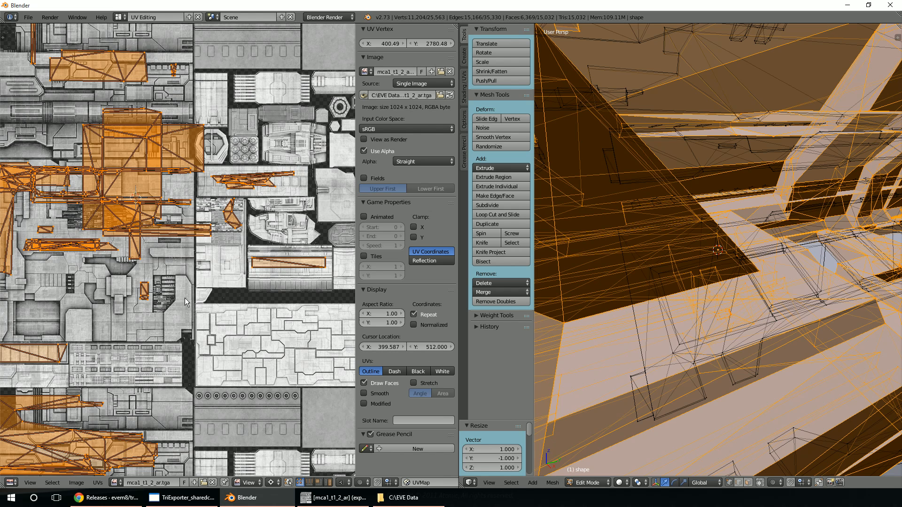
scroll(142, 315, "down", 2)
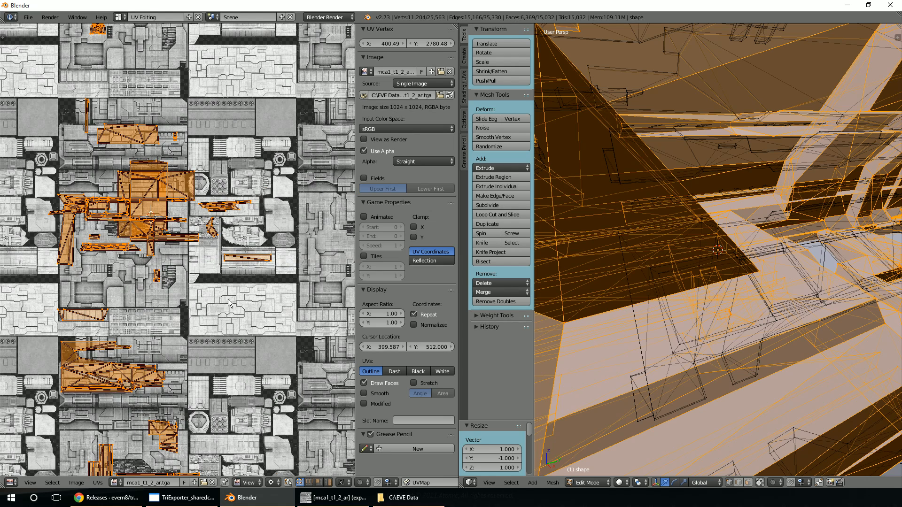
middle_click_drag(243, 294, 192, 310)
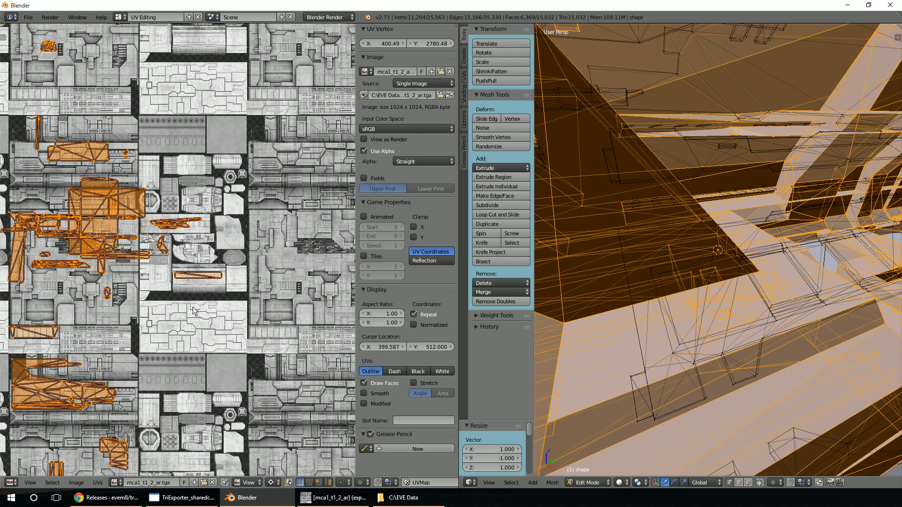
Step: Change the screen layout back to Default, deselect all faces and check the textured shape1 parts on the hull
left_click(121, 17)
left_click(139, 61)
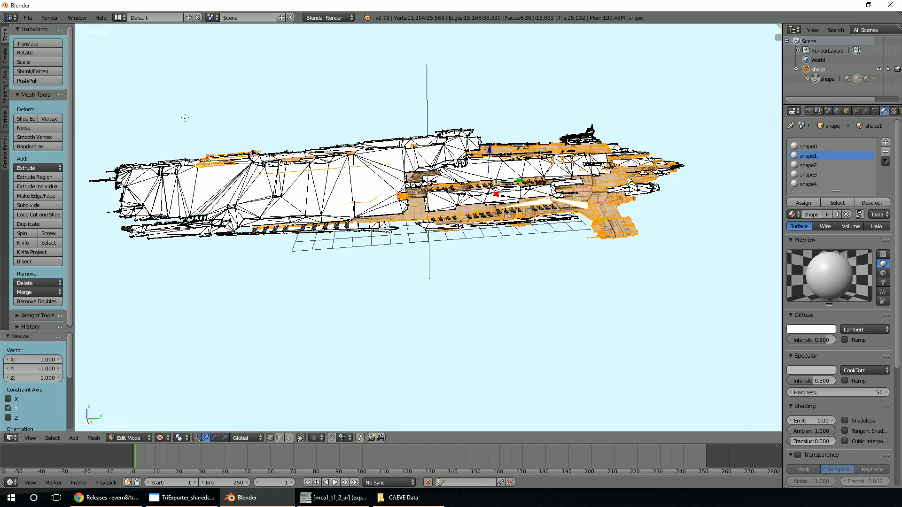
scroll(532, 290, "up", 2)
key("a")
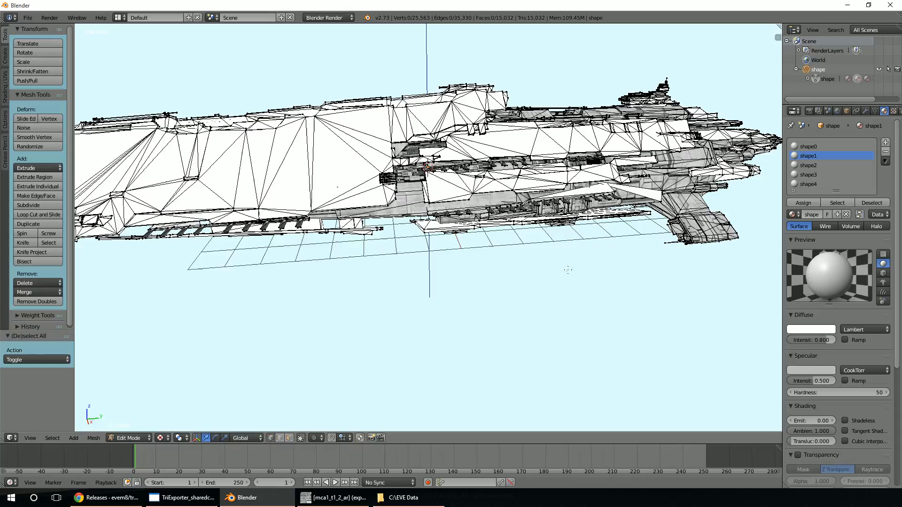
middle_click_drag(645, 284, 341, 221)
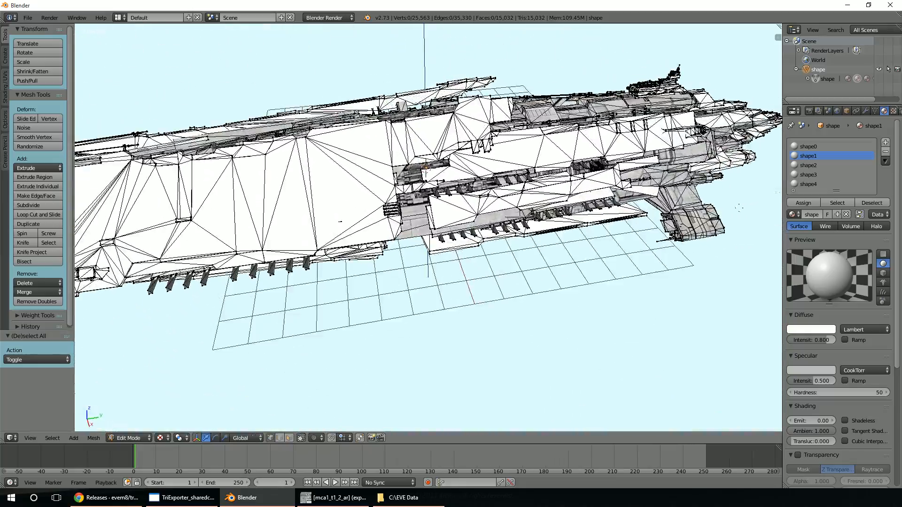
Step: Select the faces assigned to the shape2 material and change the screen layout to UV Editing
left_click(807, 165)
left_click(837, 203)
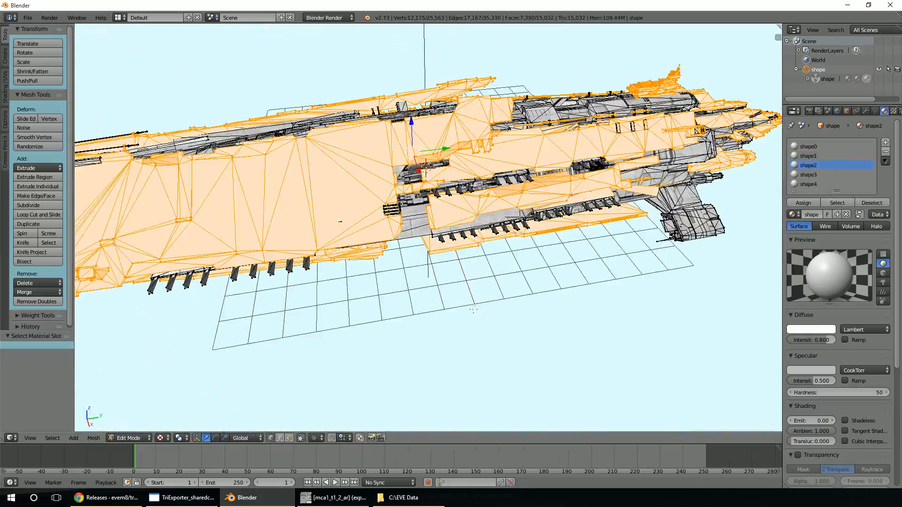
scroll(474, 310, "down", 2)
middle_click_drag(473, 310, 447, 297)
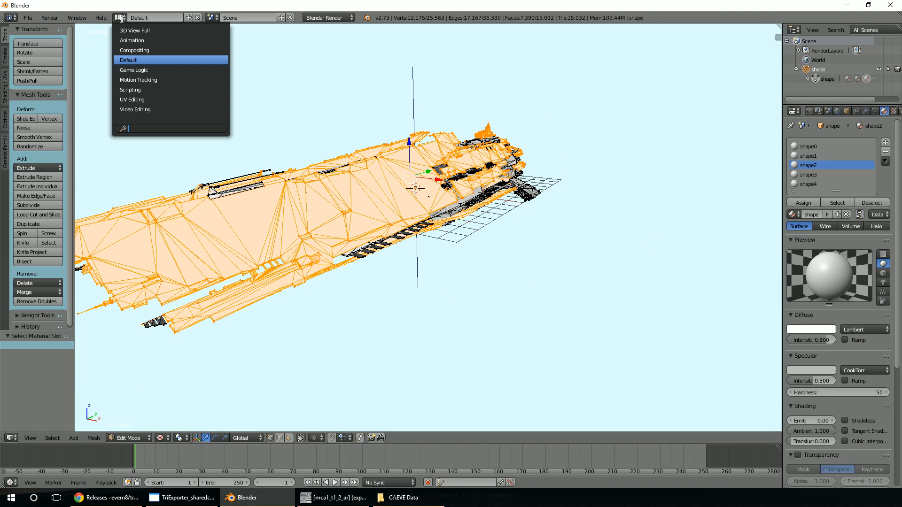
left_click(136, 99)
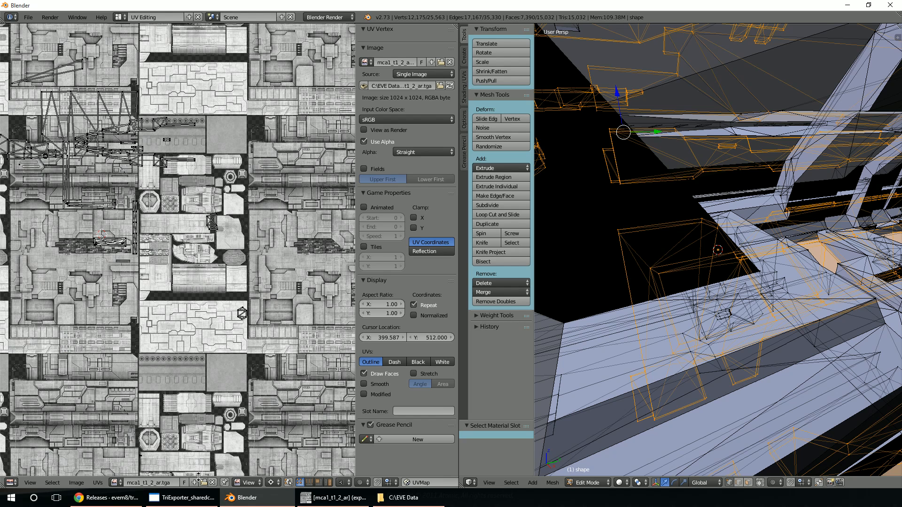
Step: Unlink the current image from the shape2 faces and open mca1_t1_ar.tga from the mca1 folder
left_click(212, 482)
left_click(170, 483)
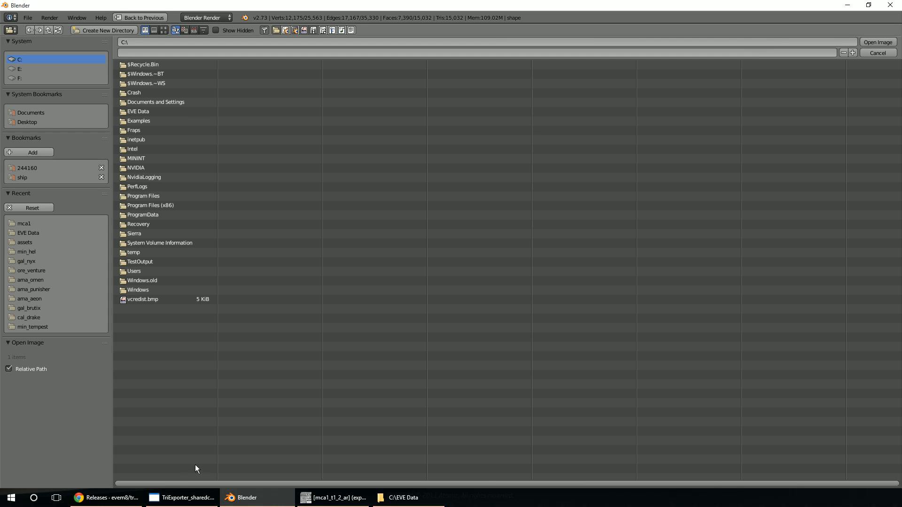
left_click(23, 223)
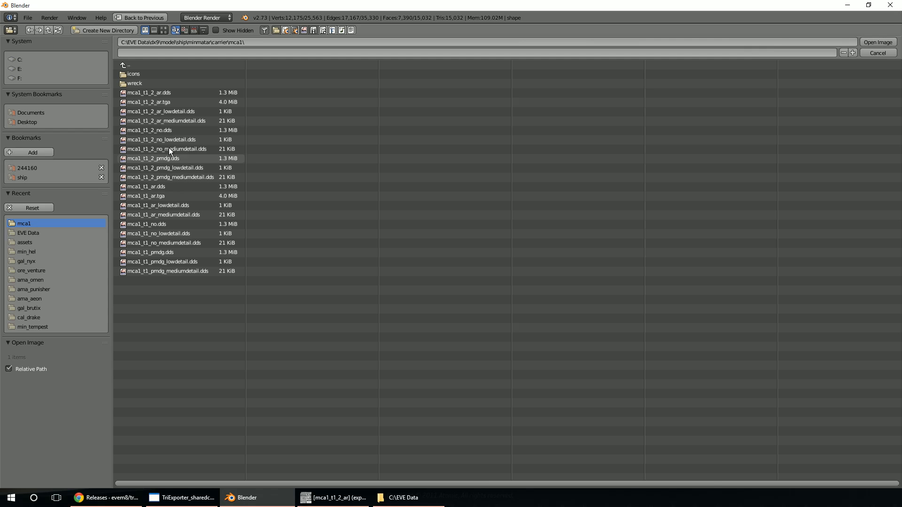
double_click(167, 196)
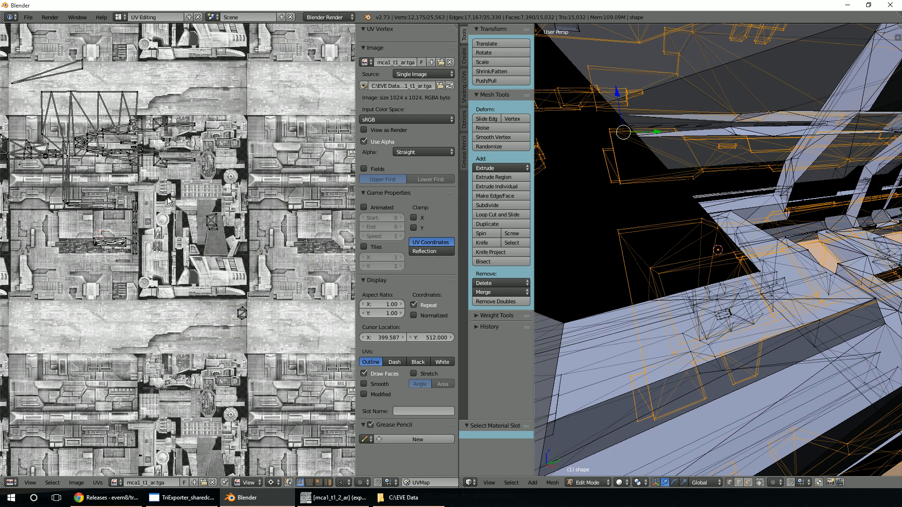
Step: Select all shape2 UVs and flip them vertically by scaling -1 along Y
scroll(193, 287, "down", 3)
key("a")
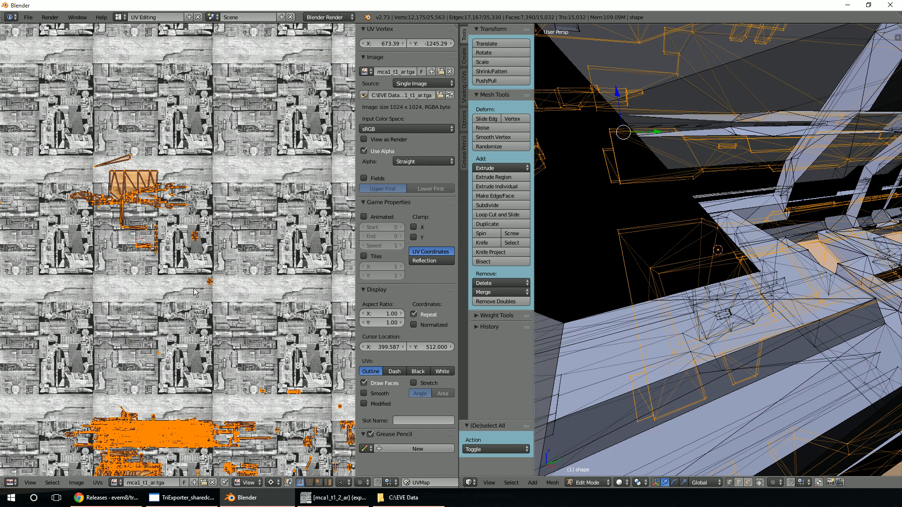
type("sy")
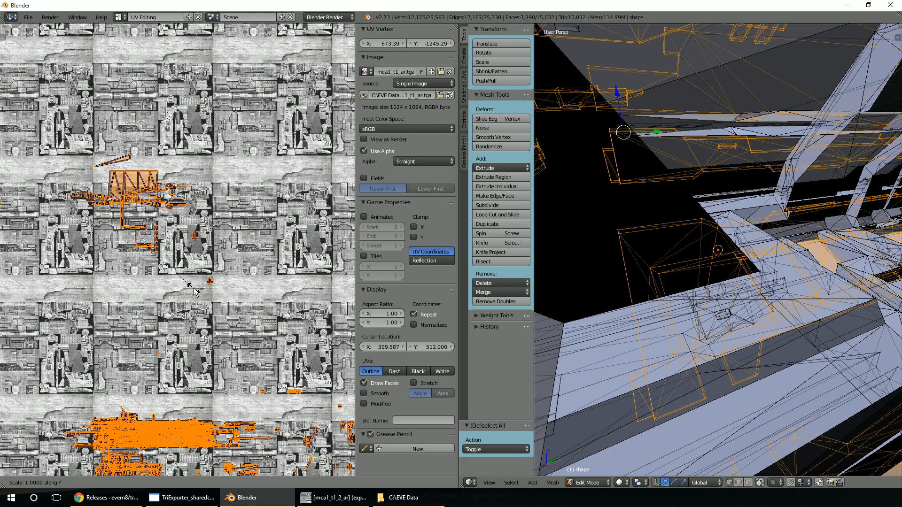
type("-1")
key("Return")
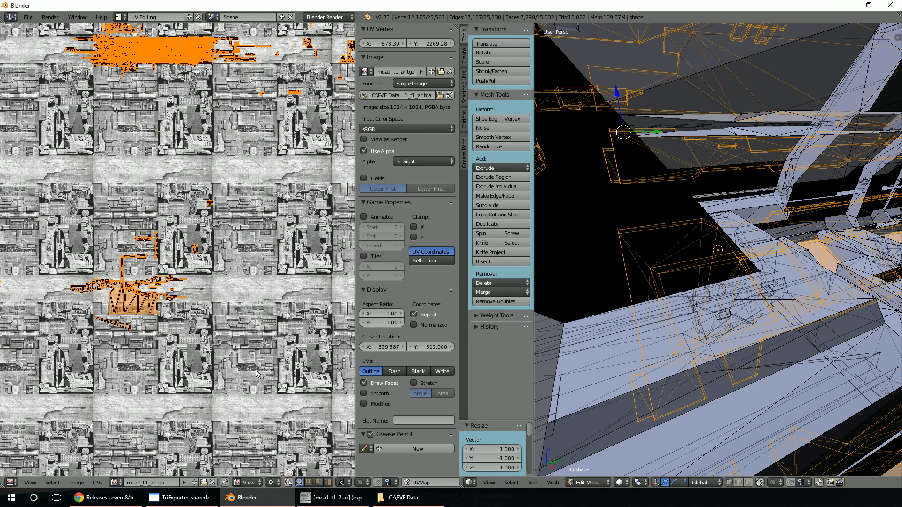
Step: Change the screen layout back to Default, deselect all faces and check the textured shape2 hull from several sides
left_click(119, 17)
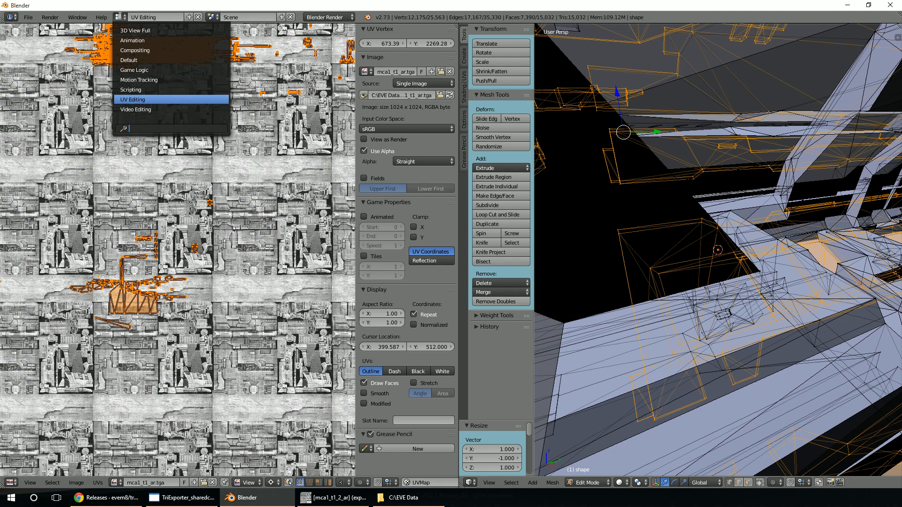
left_click(155, 60)
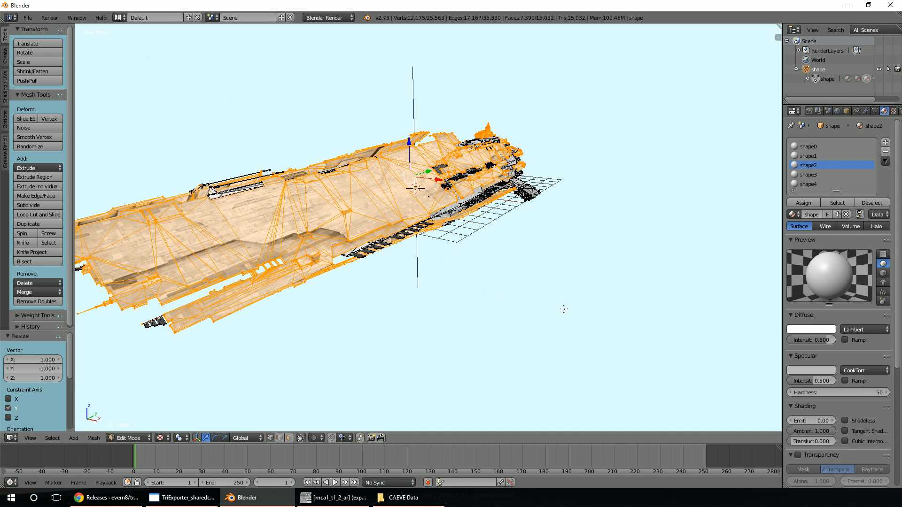
key("a")
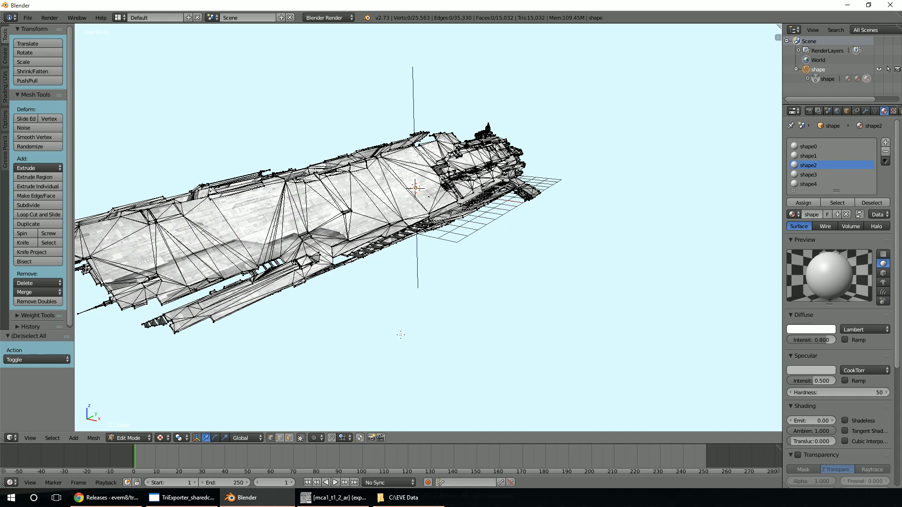
middle_click_drag(536, 308, 389, 283)
scroll(390, 284, "up", 2)
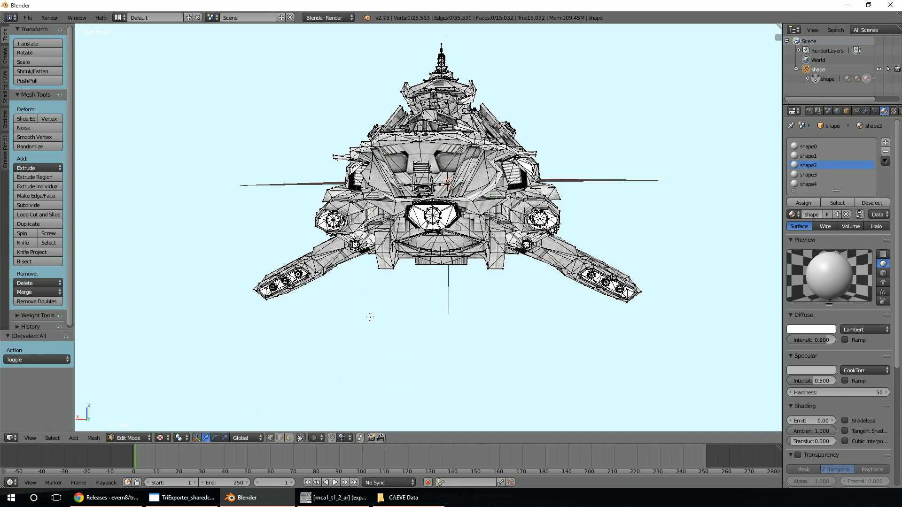
mouse_move(413, 291)
middle_mouse_down()
mouse_move(404, 298)
mouse_move(420, 296)
middle_mouse_up()
Step: Select the faces of the shape3 material, check where they sit on the ship and change to the UV Editing layout
left_click(816, 175)
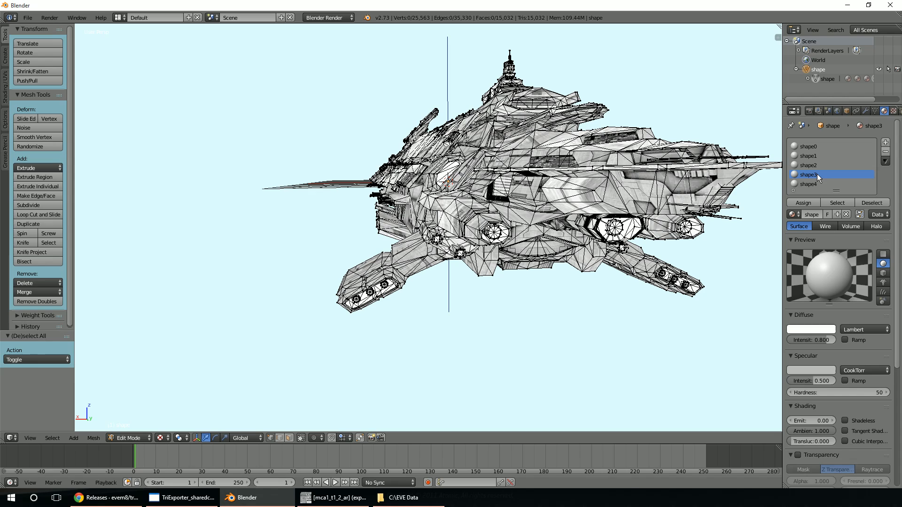
left_click(833, 204)
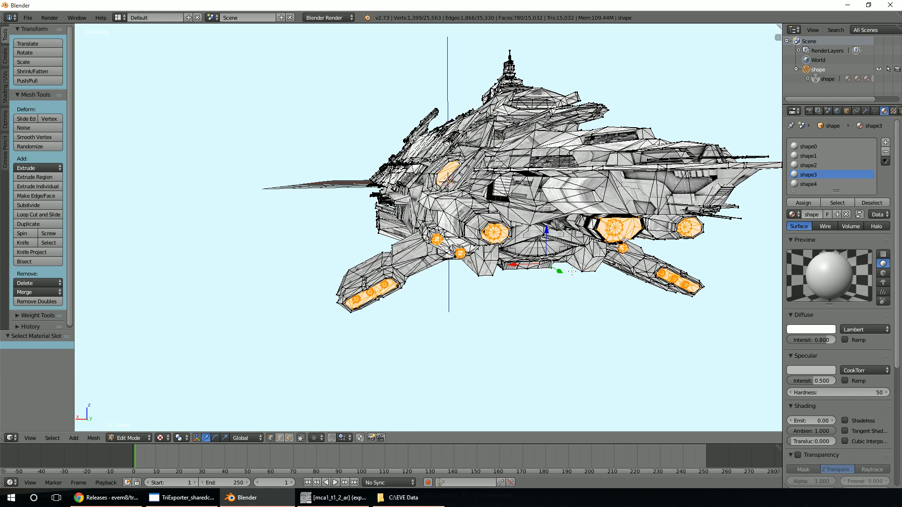
middle_click_drag(517, 308, 583, 307)
scroll(573, 300, "up", 3)
scroll(584, 307, "down", 1)
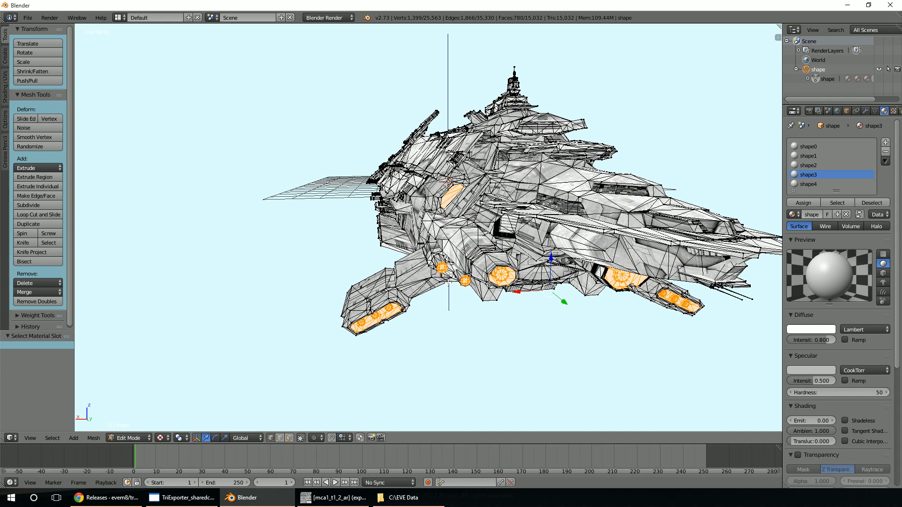
left_click(119, 17)
left_click(140, 99)
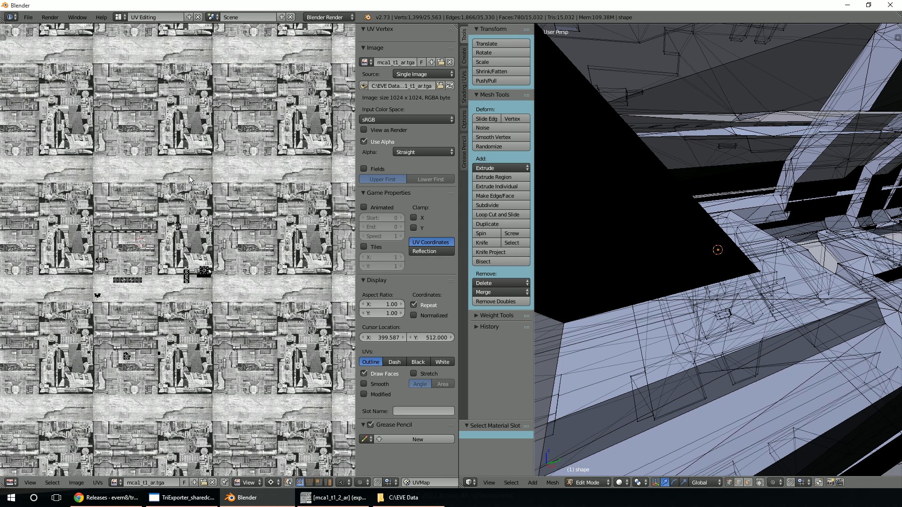
Step: Select all shape3 UVs, unlink the current image and open mca1_t1_ar.tga from the mca1 folder
scroll(238, 304, "up", 1)
scroll(238, 304, "down", 1)
key("a")
scroll(239, 305, "up", 4)
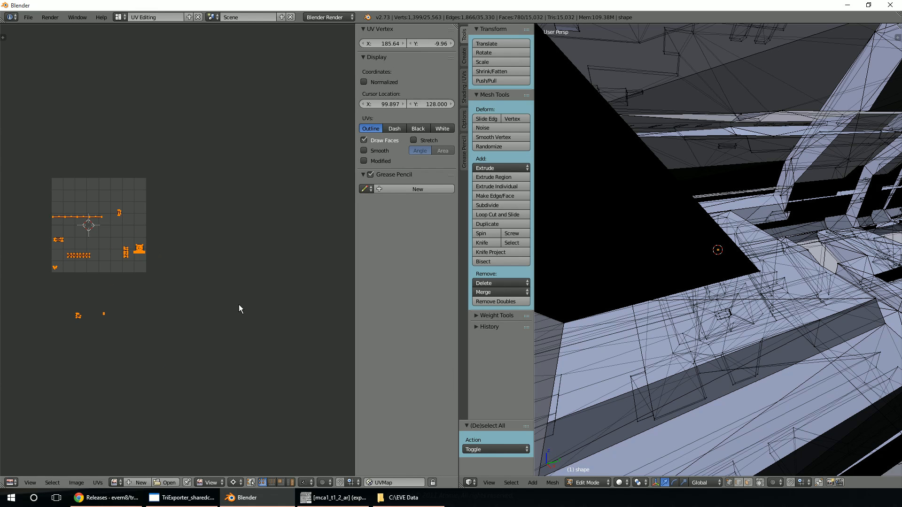
left_click(171, 483)
left_click(18, 226)
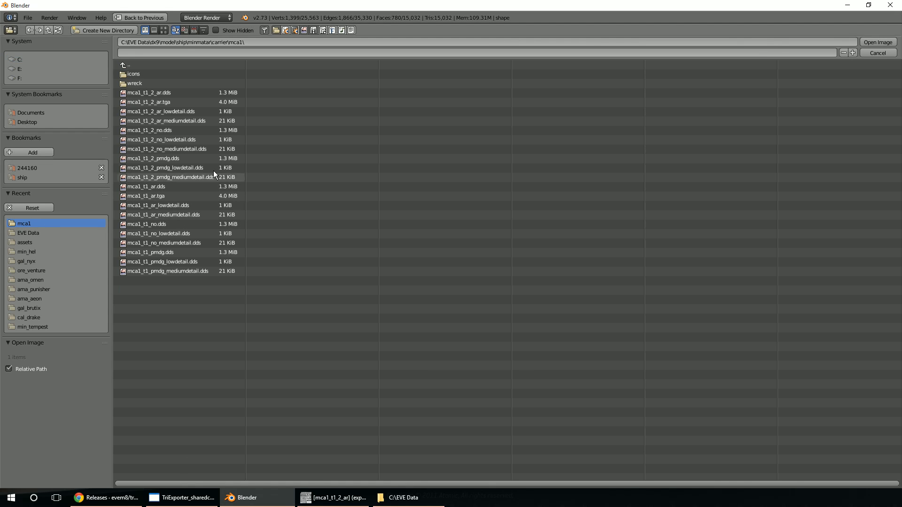
double_click(162, 196)
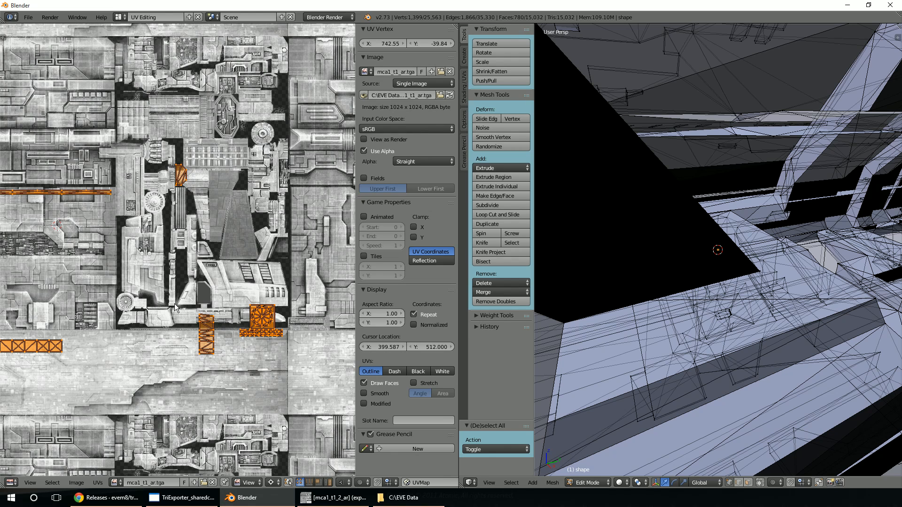
Step: Flip the shape3 UVs vertically by scaling them -1 along Y
scroll(174, 303, "down", 1)
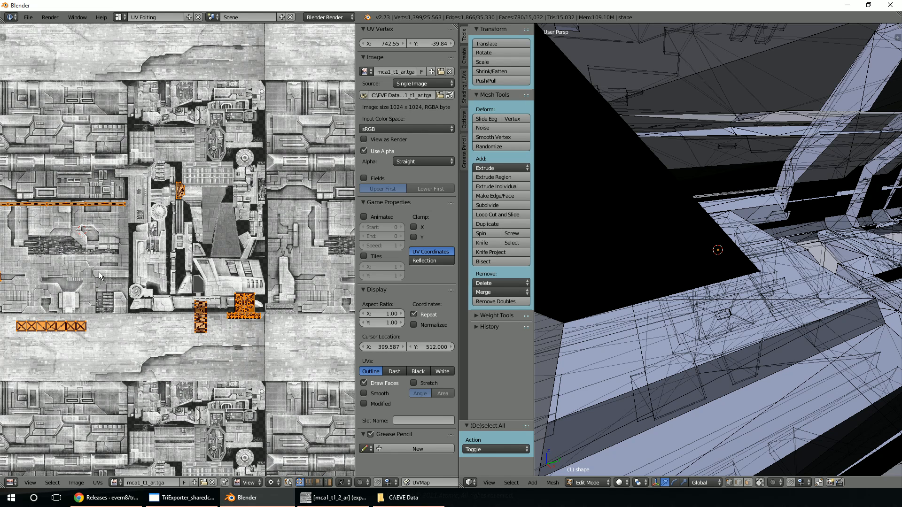
key("s")
key("y")
key("minus")
key("1")
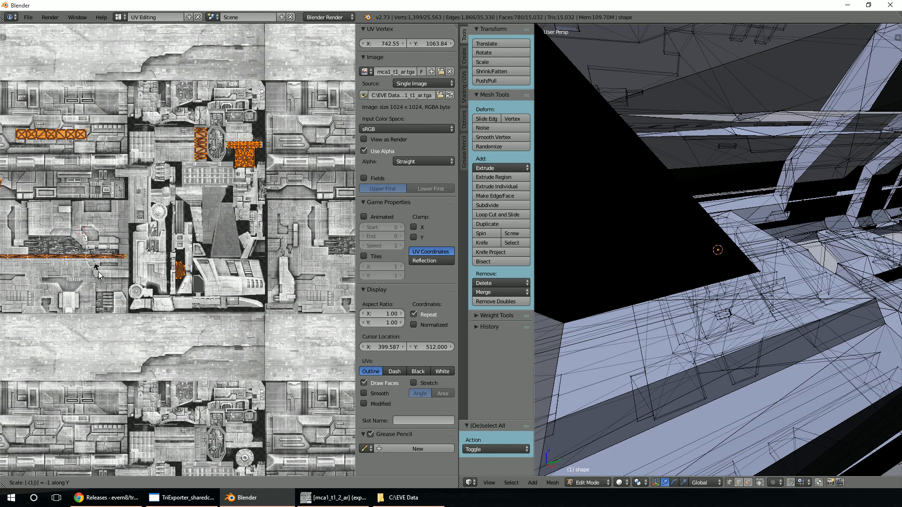
key("Return")
Step: Examine how the flipped shape3 UV islands line up with the details of the mca1_t1_ar.tga texture
scroll(254, 183, "up", 5)
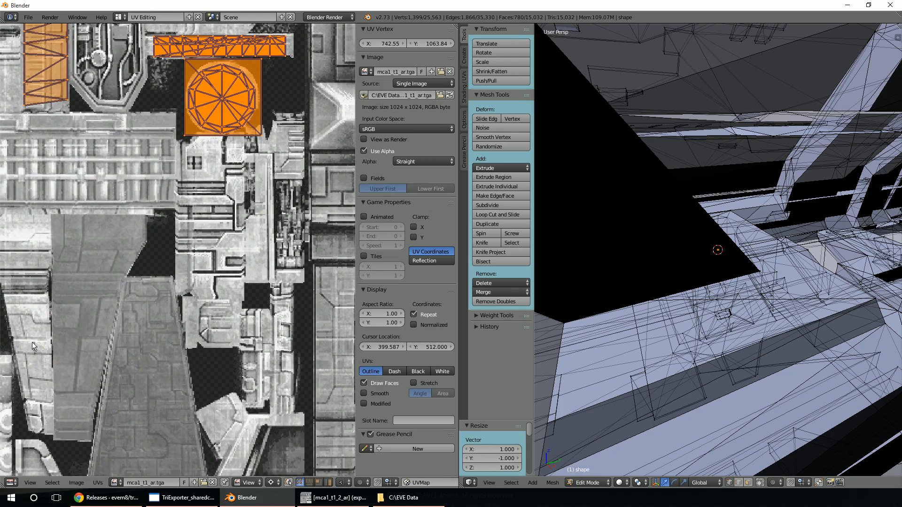
middle_click_drag(240, 140, 224, 242)
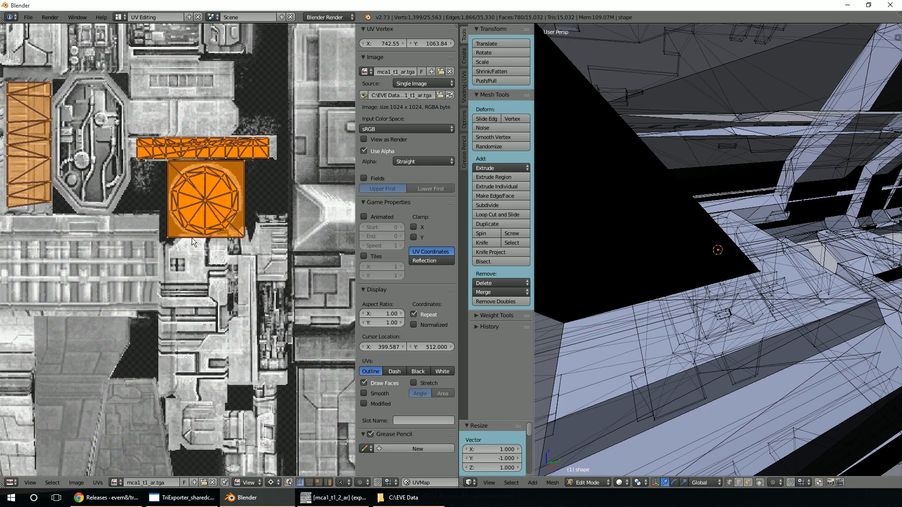
middle_click_drag(47, 274, 278, 235)
middle_click_drag(52, 239, 240, 232)
middle_click_drag(51, 147, 224, 215)
scroll(224, 215, "down", 2)
middle_click_drag(244, 292, 109, 135)
scroll(185, 211, "down", 4)
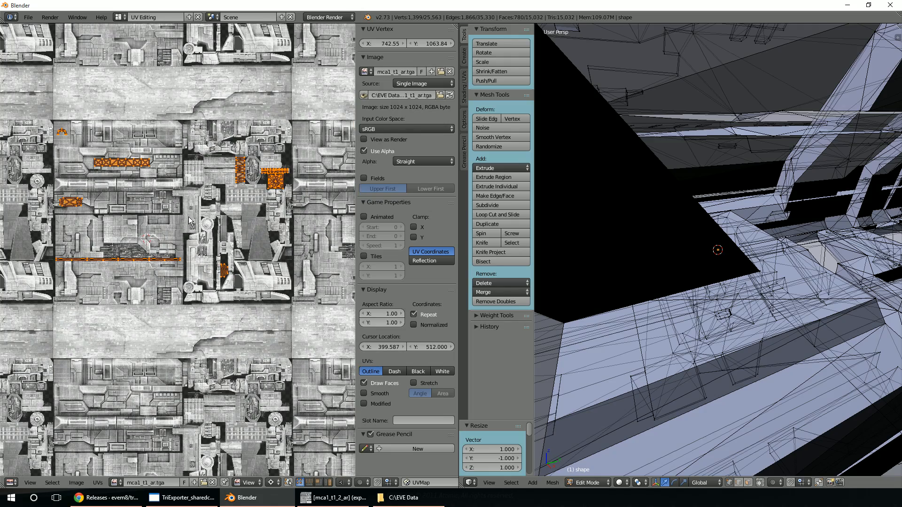
middle_click_drag(188, 216, 177, 289)
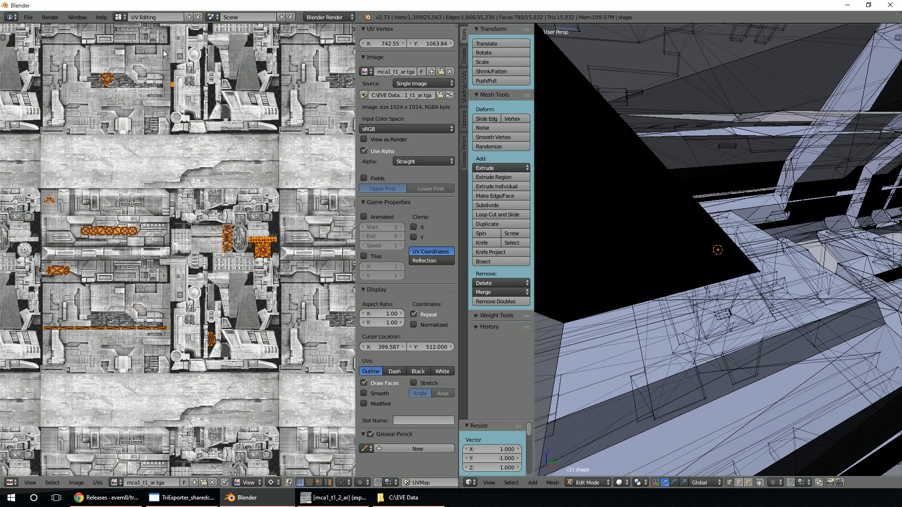
Step: Change the screen layout back to Default, deselect all faces and check the textured shape3 engine parts
left_click(119, 18)
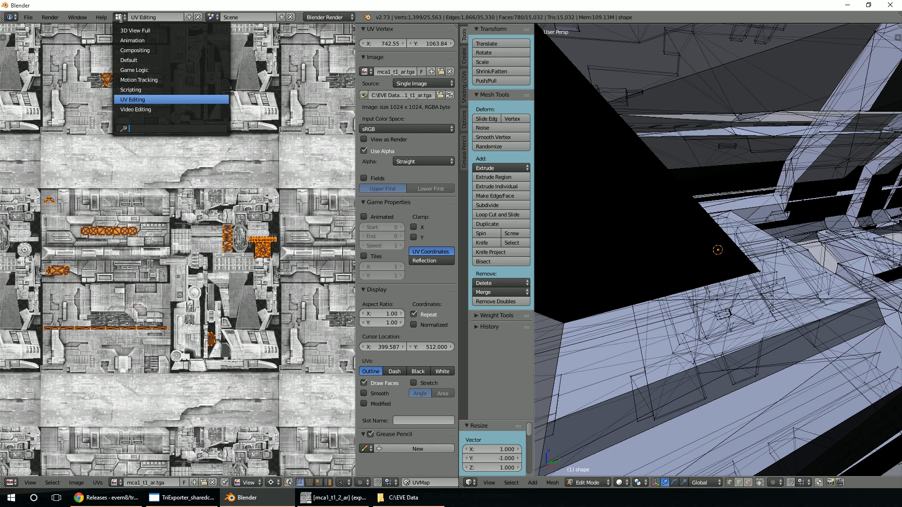
left_click(153, 60)
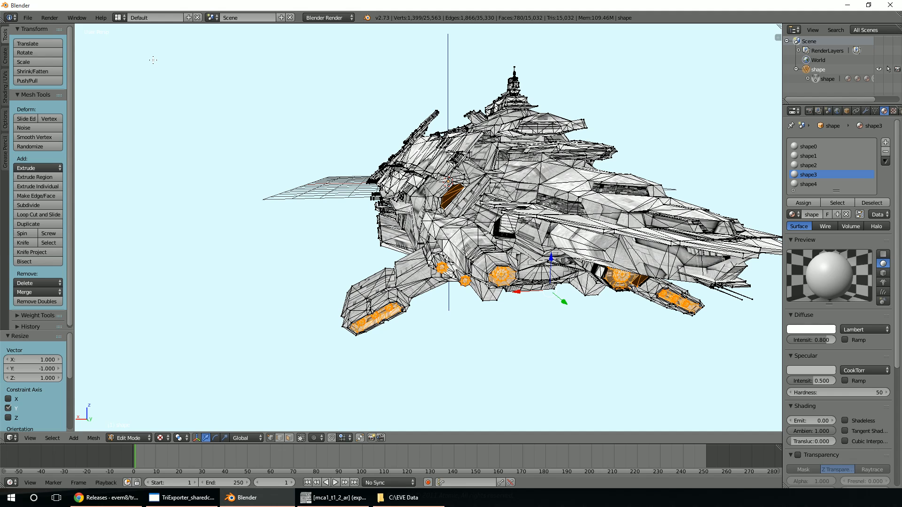
mouse_move(499, 370)
middle_mouse_down()
mouse_move(487, 352)
mouse_move(492, 368)
middle_mouse_up()
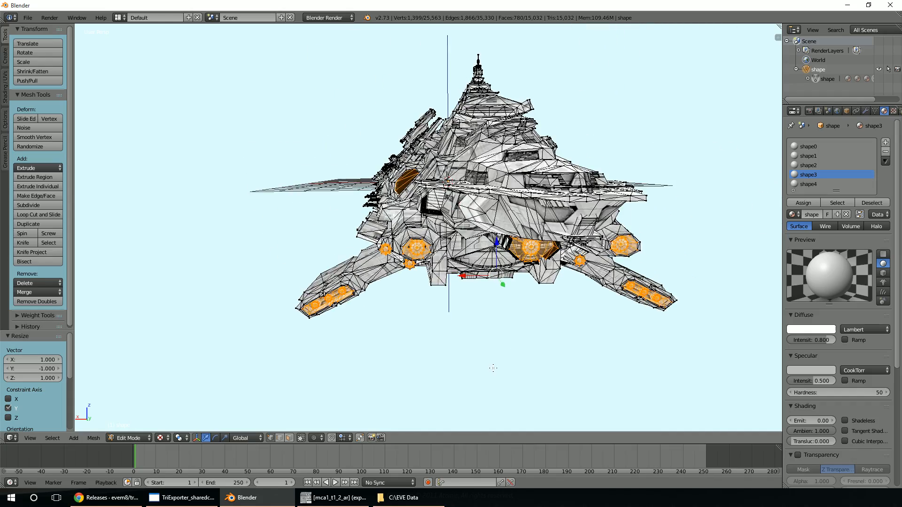
scroll(490, 368, "up", 3)
key("a")
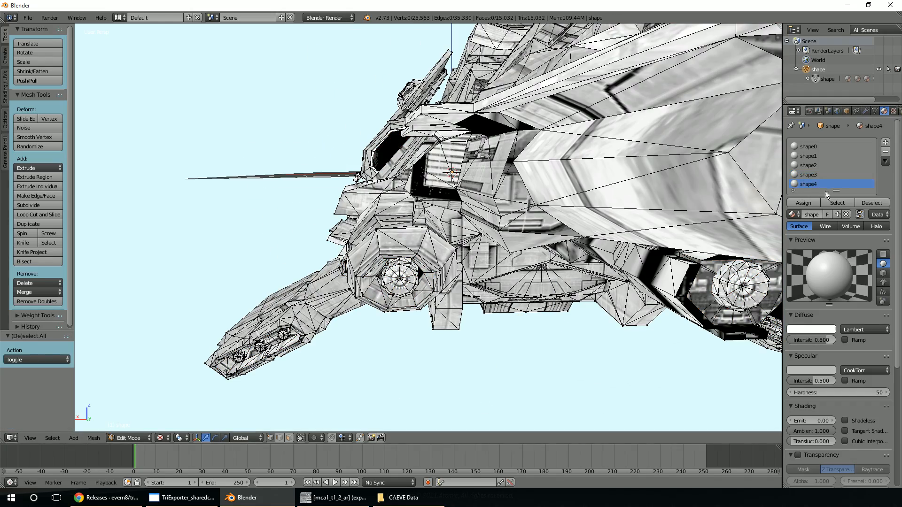
Step: Select the faces of the shape4 material, check where they sit on the hull and change to the UV Editing layout
left_click(837, 203)
middle_click_drag(517, 235, 549, 220)
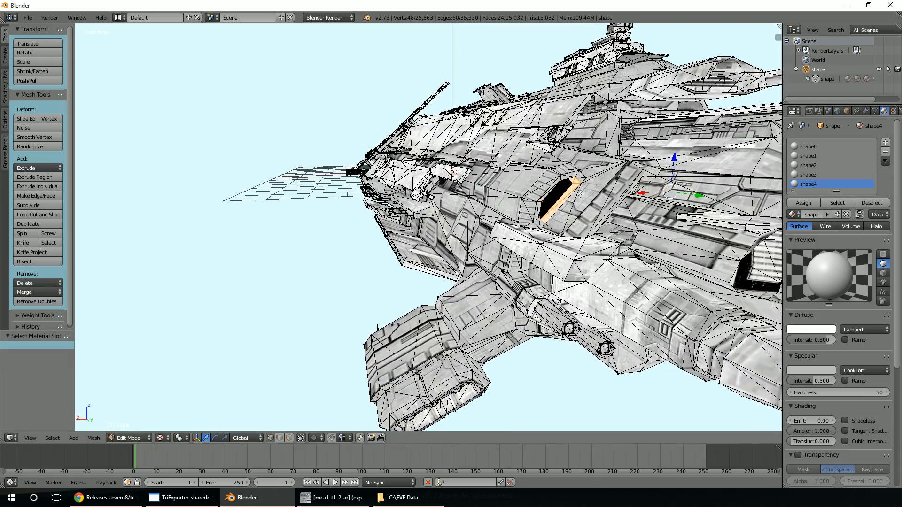
middle_click_drag(612, 214, 395, 176)
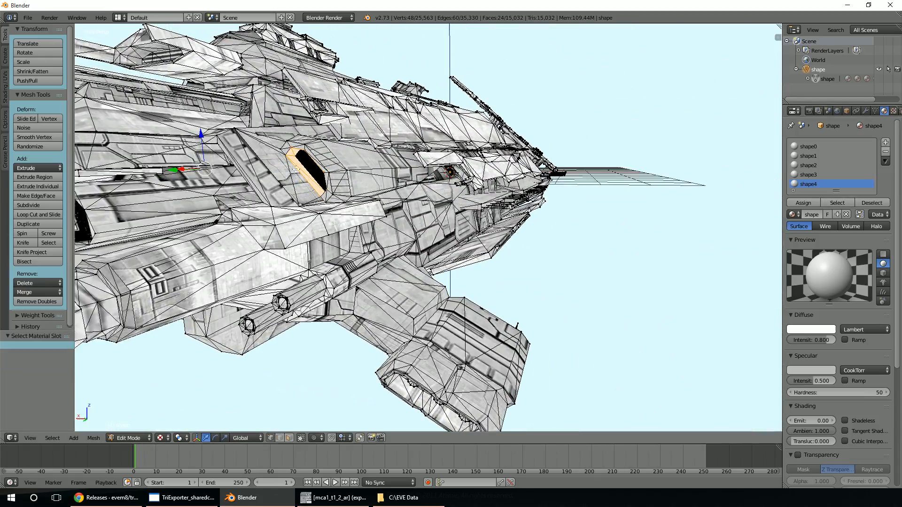
middle_click_drag(296, 169, 635, 232)
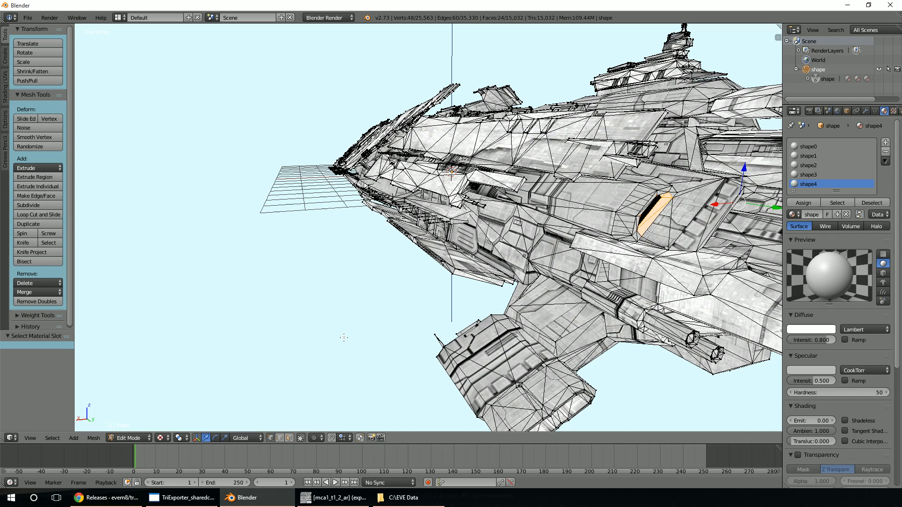
left_click(118, 17)
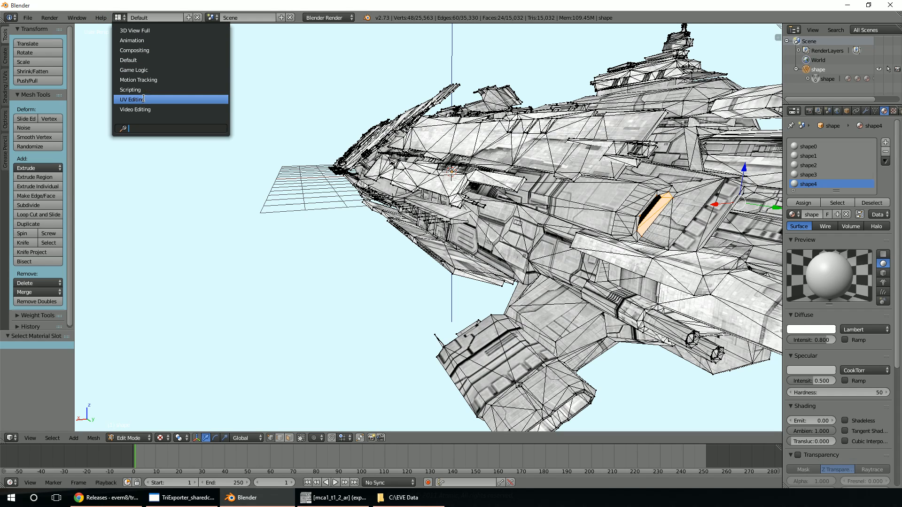
left_click(143, 100)
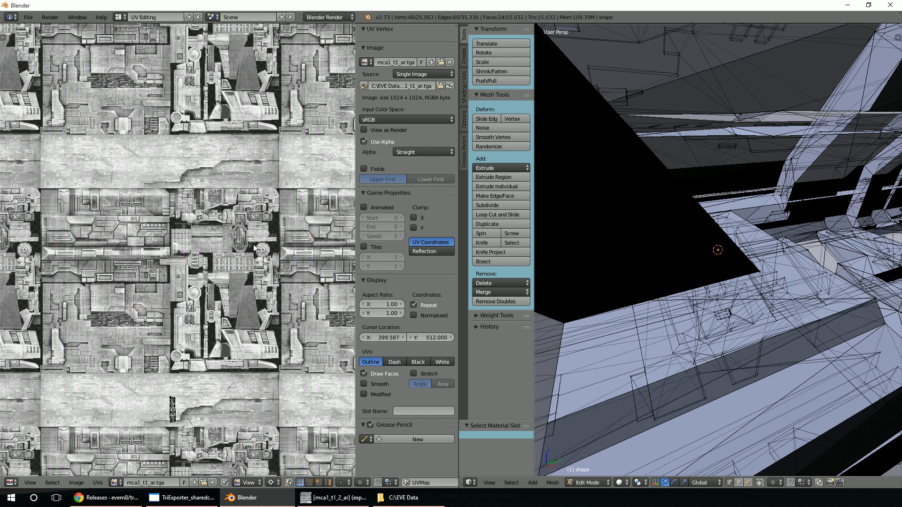
Step: Select all shape4 UVs and load mca1_t1_ar.tga from the mca1 folder as their texture
key("a")
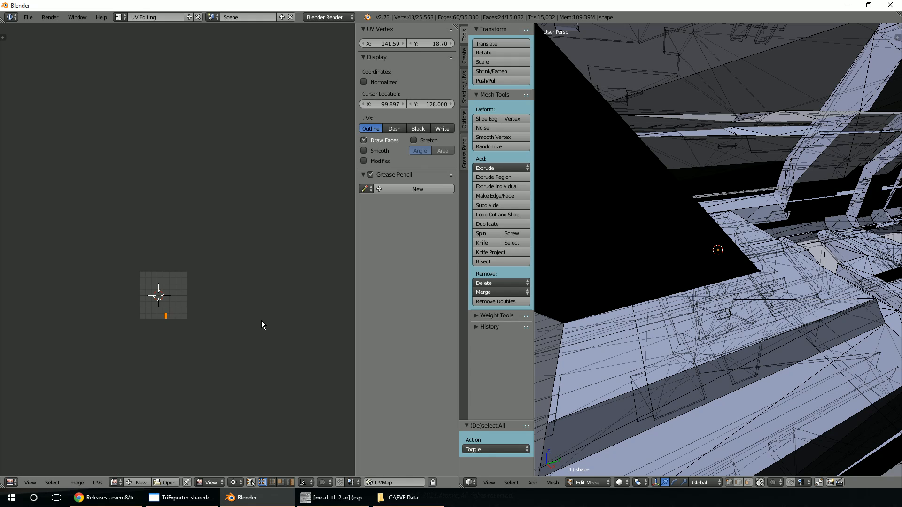
left_click(165, 483)
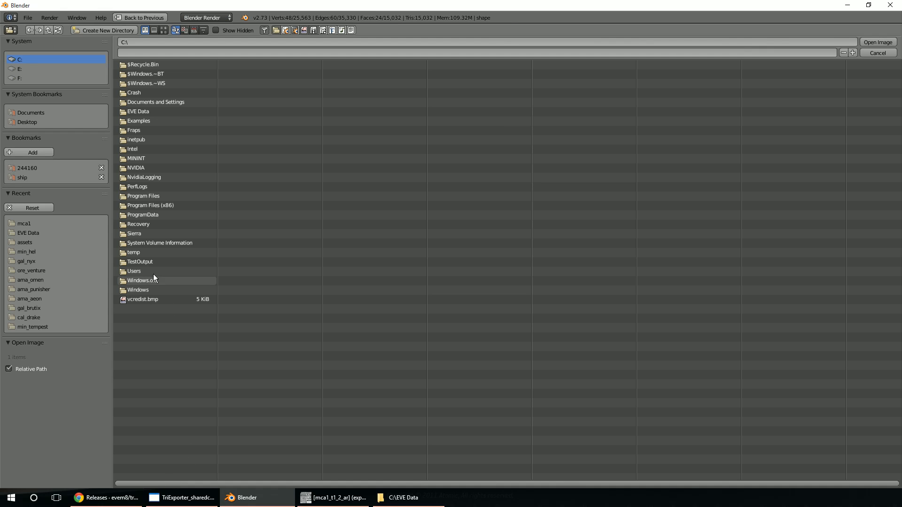
left_click(37, 224)
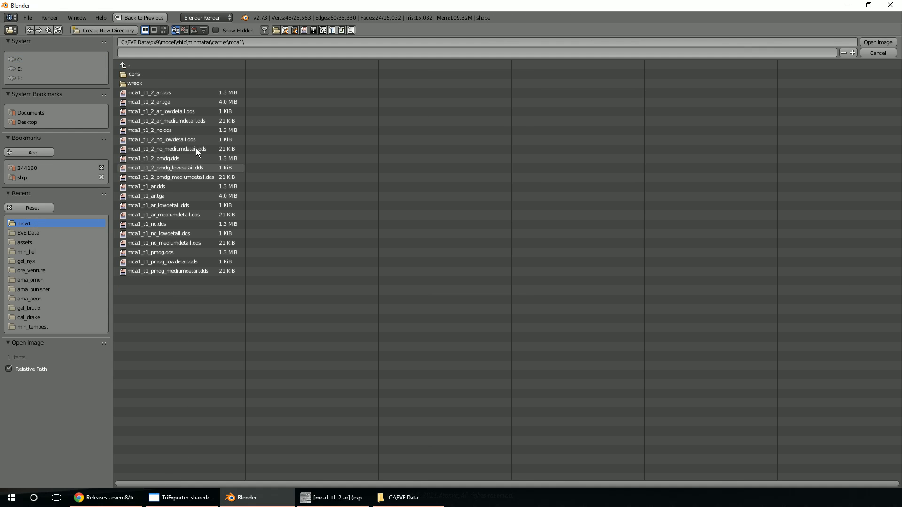
double_click(161, 197)
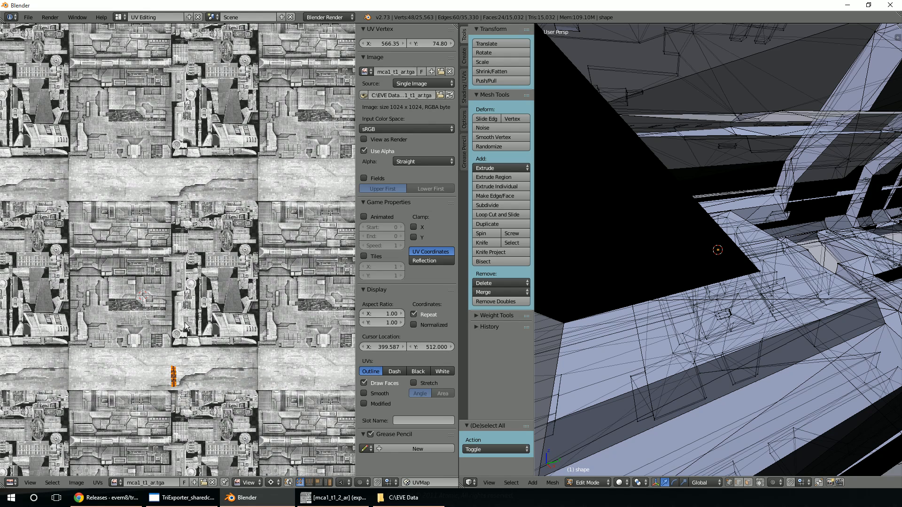
Step: Flip the shape4 UVs vertically by scaling them -1 along Y
type("sy")
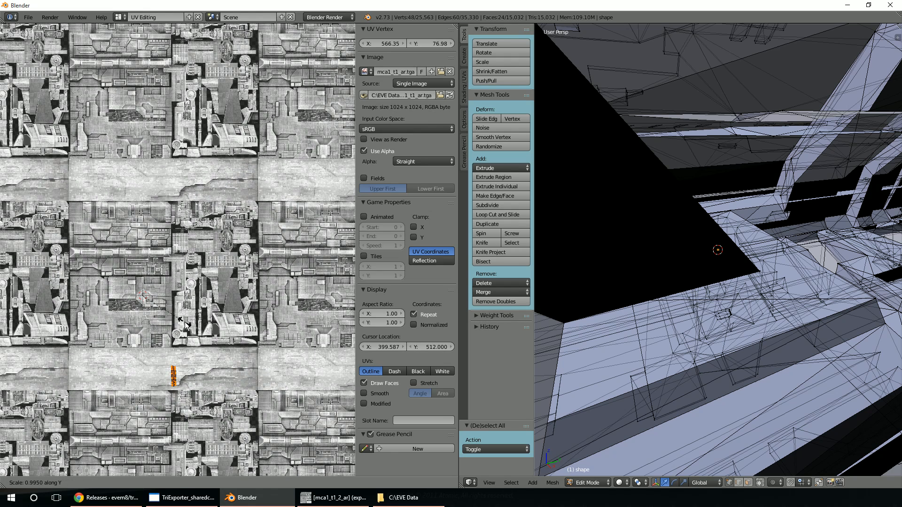
type("-1")
key("Return")
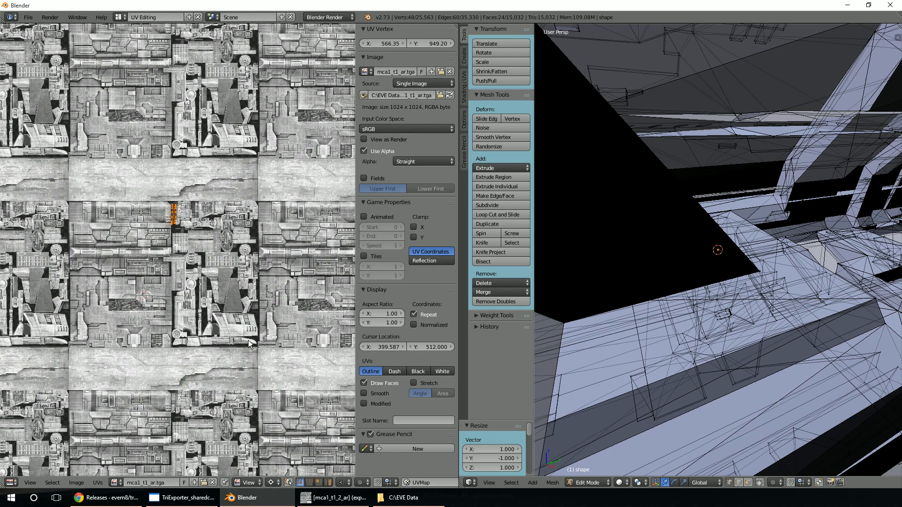
Step: Return to the Default screen layout, deselect all faces, leave Edit Mode and check the textured ship
left_click(118, 17)
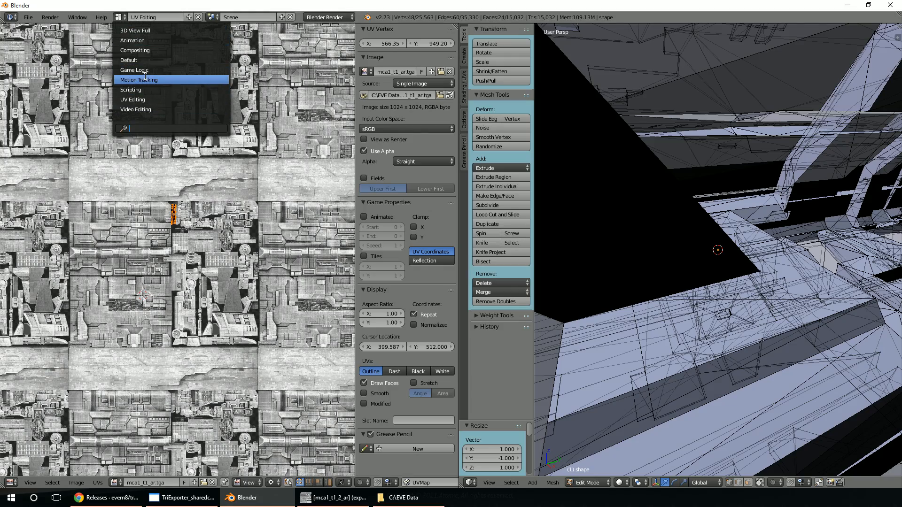
left_click(147, 61)
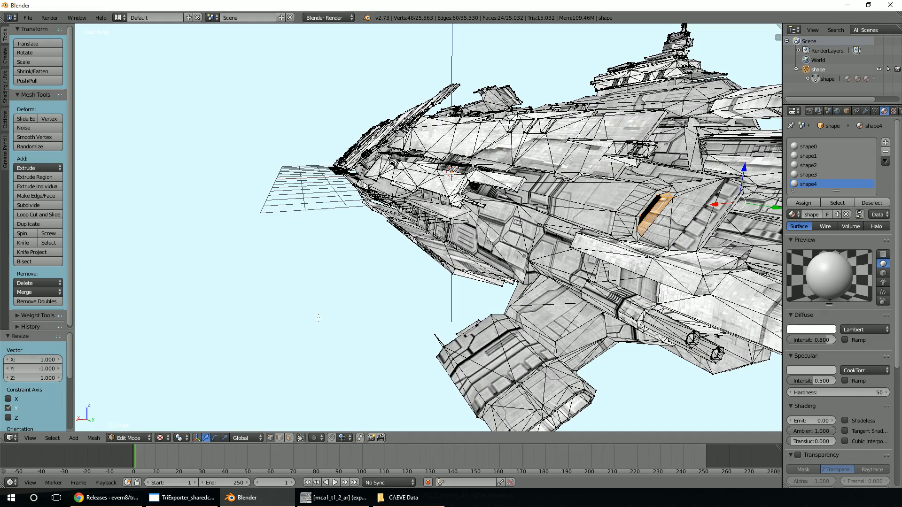
key("a")
mouse_move(319, 318)
middle_mouse_down()
mouse_move(316, 305)
mouse_move(313, 313)
middle_mouse_up()
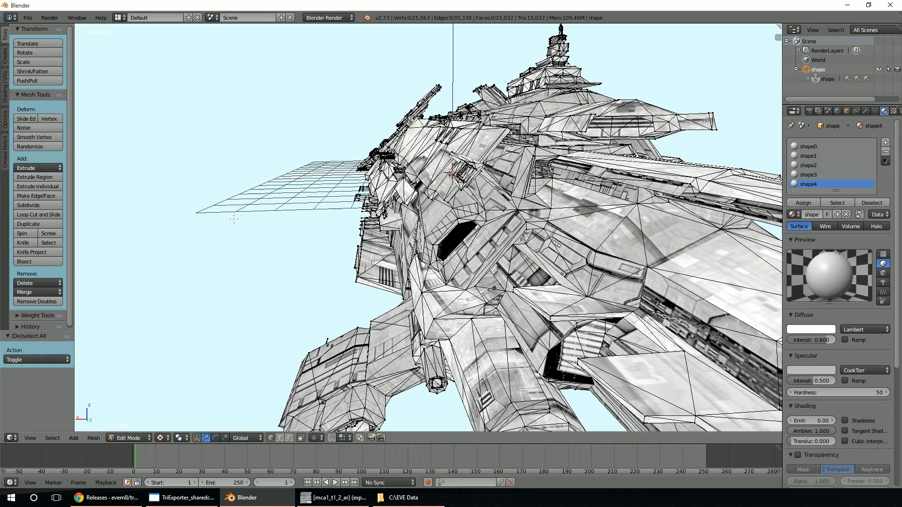
key("Tab")
middle_click_drag(224, 241, 371, 263)
Step: Switch to GIMP, close the first open image and open mca1_t1_pmdg.dds from the mca1 folder
key("alt+Tab")
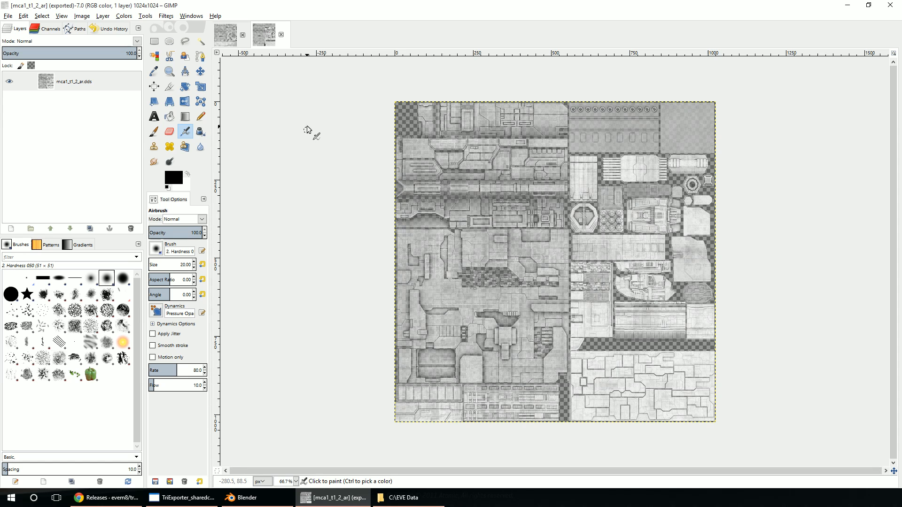
left_click(242, 34)
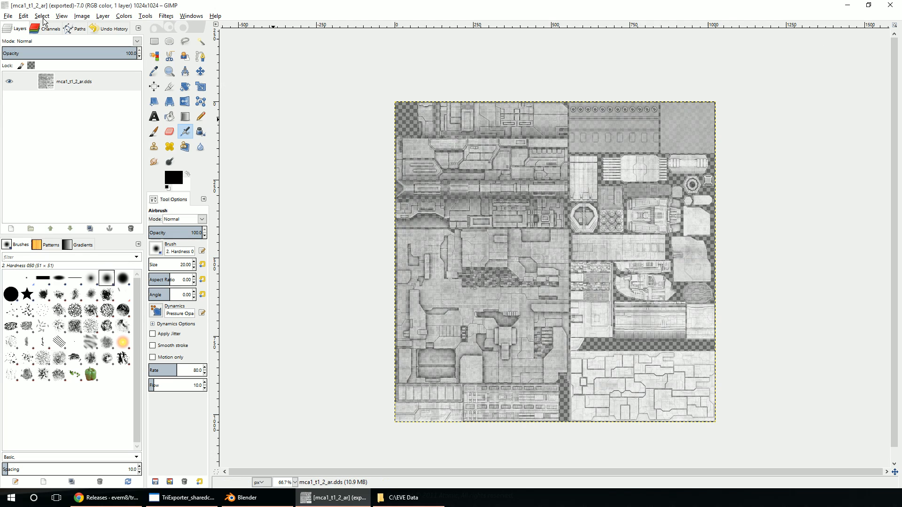
left_click(8, 16)
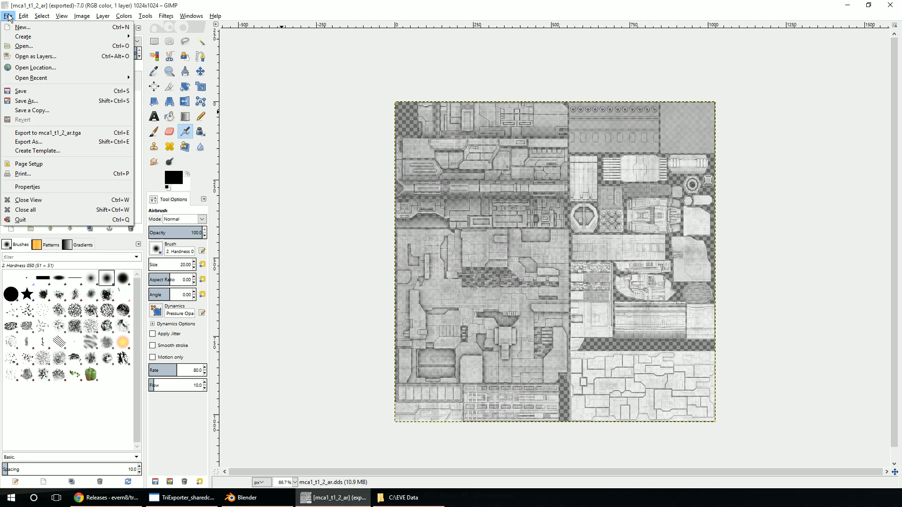
left_click(22, 46)
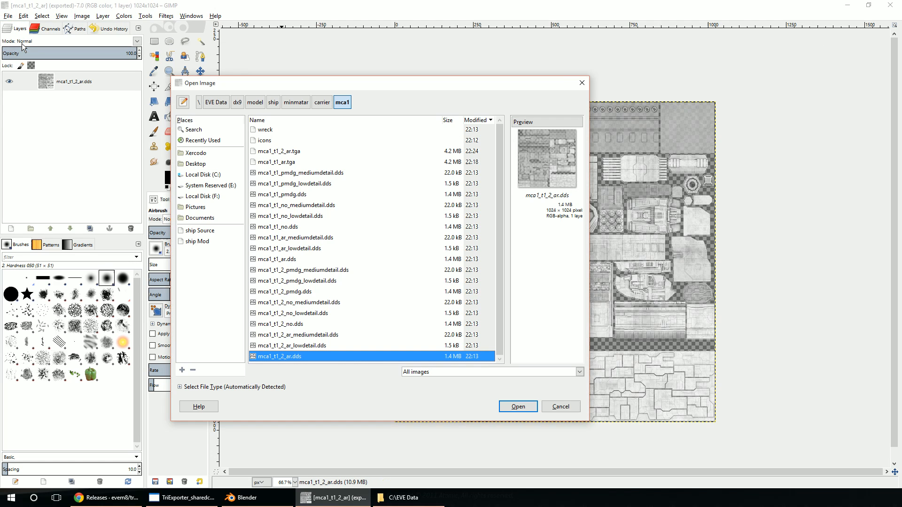
left_click(296, 195)
left_click(521, 406)
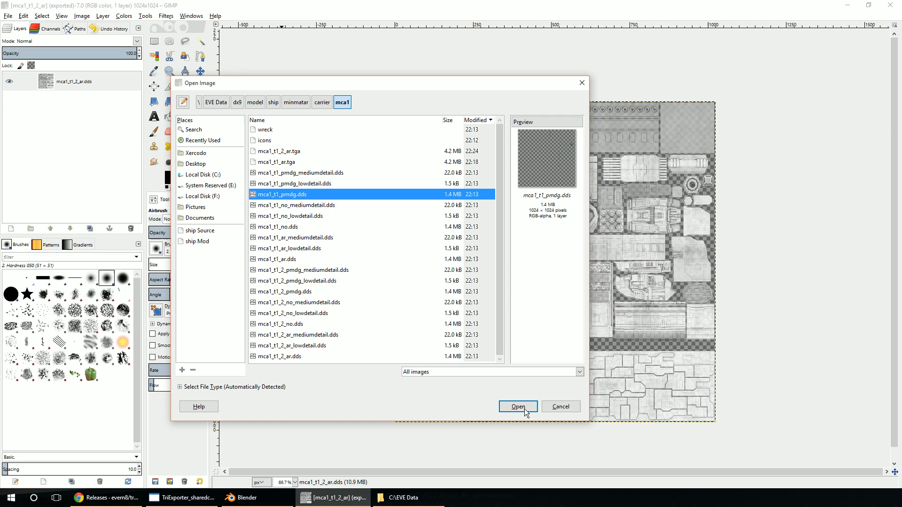
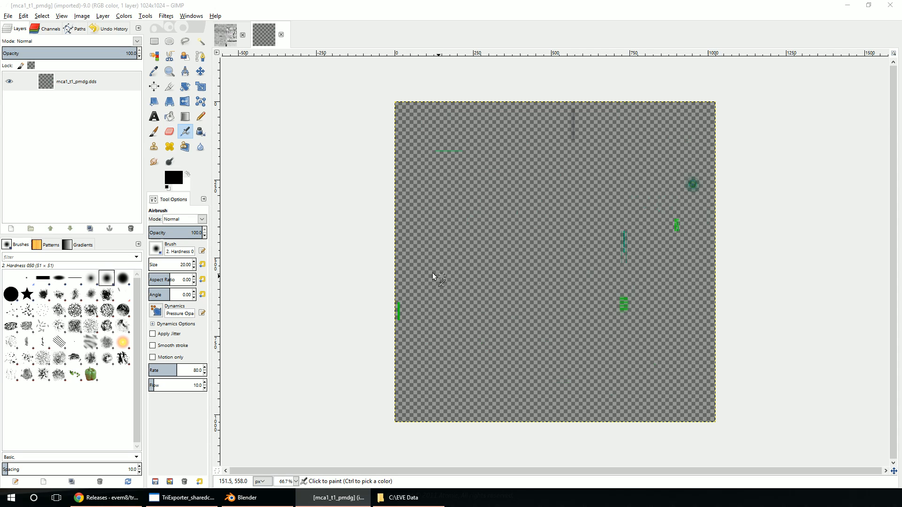
Step: Decompose the mca1_t1_pmdg.dds image into separate layers using the RGBA color model
left_click(124, 17)
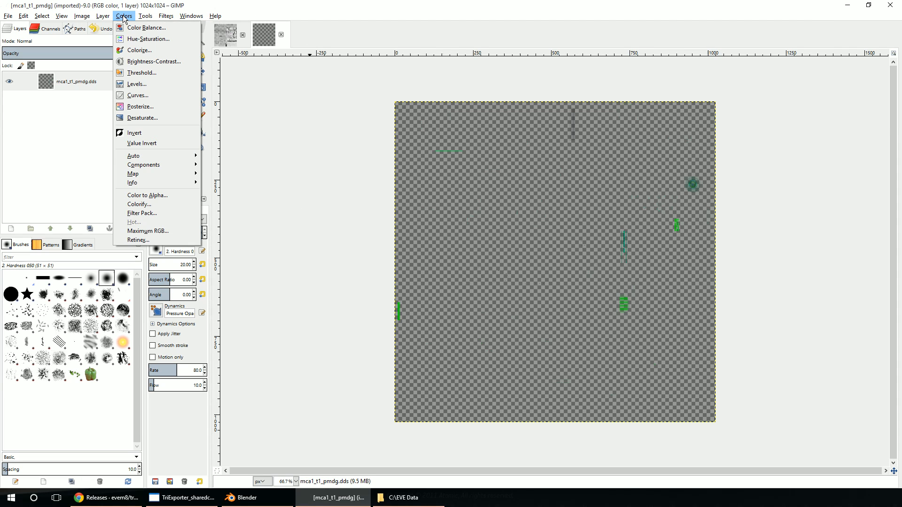
mouse_move(175, 165)
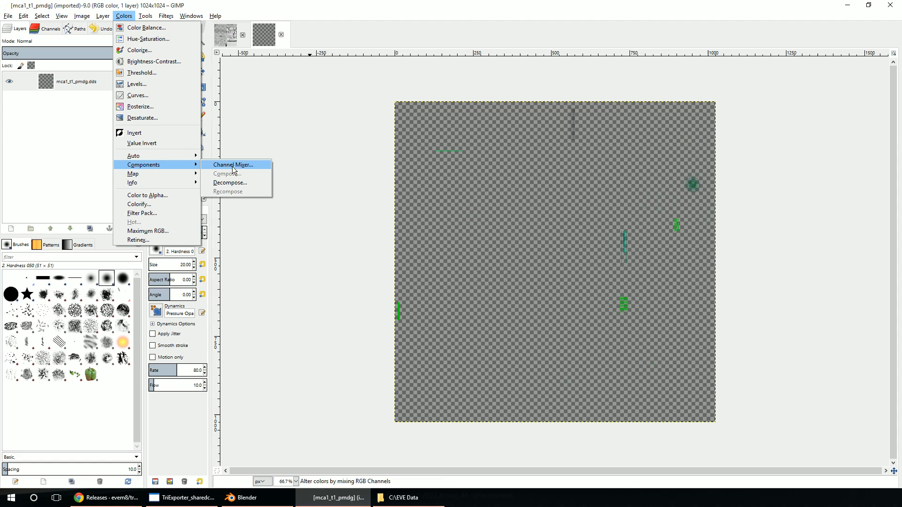
left_click(231, 183)
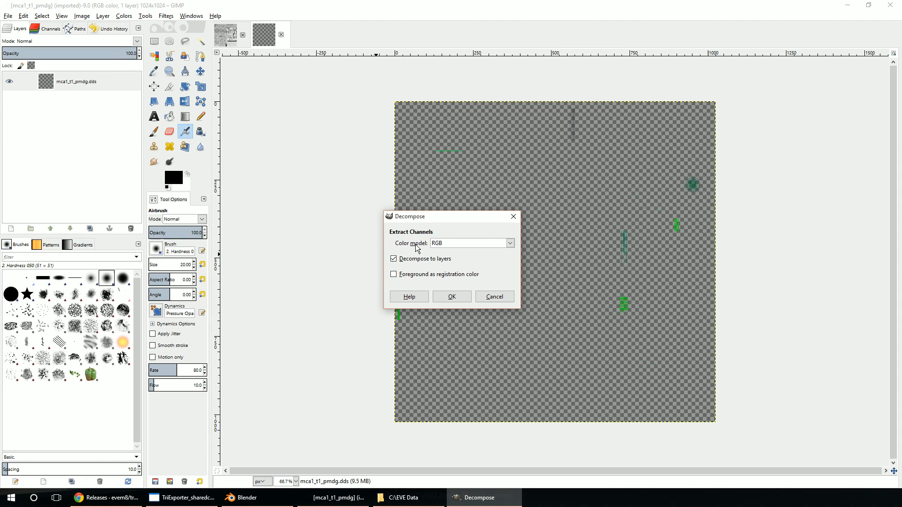
left_click(449, 243)
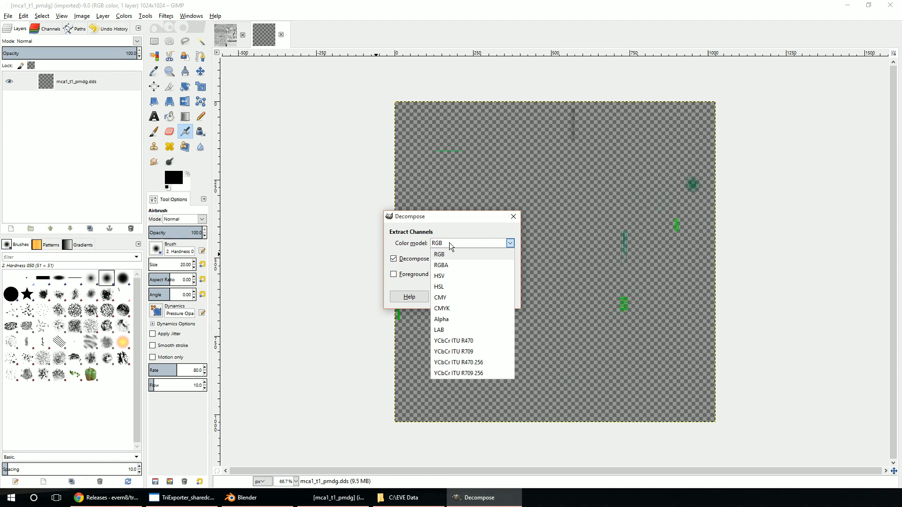
left_click(455, 265)
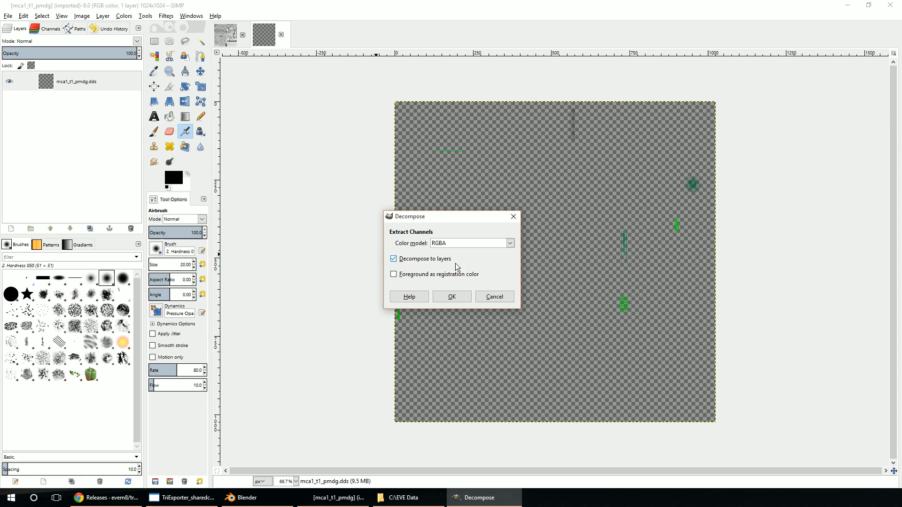
left_click(452, 297)
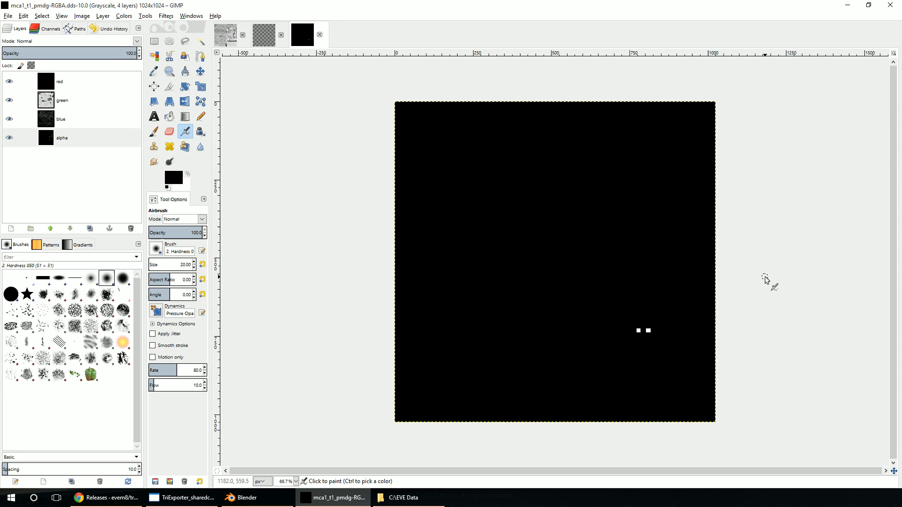
Step: Hide the blue, green and red layers of the decomposed image and select the alpha layer
left_click(76, 120)
left_click(87, 100)
left_click(94, 81)
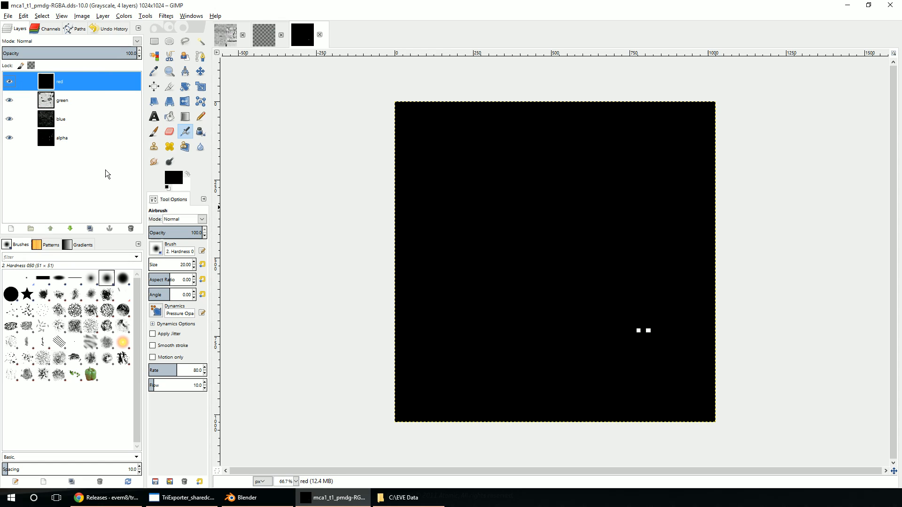
left_click(12, 118)
left_click(12, 100)
left_click(13, 86)
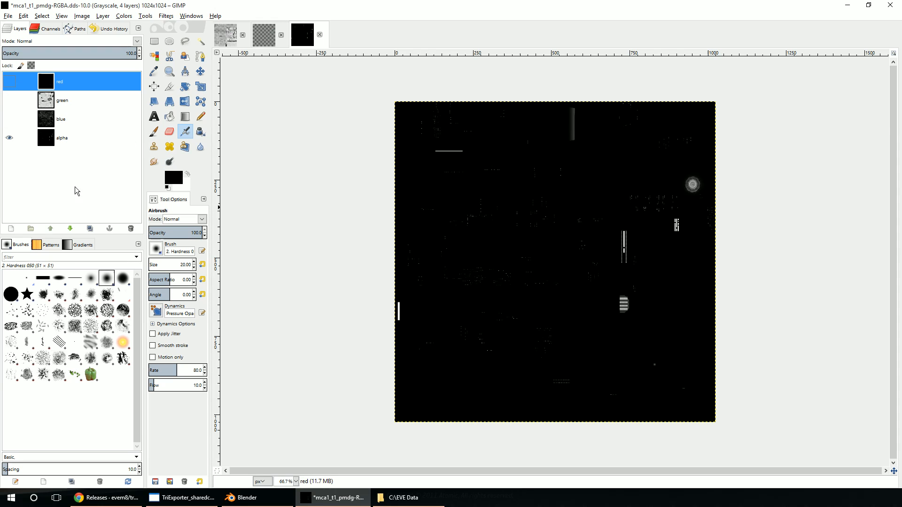
left_click(102, 145)
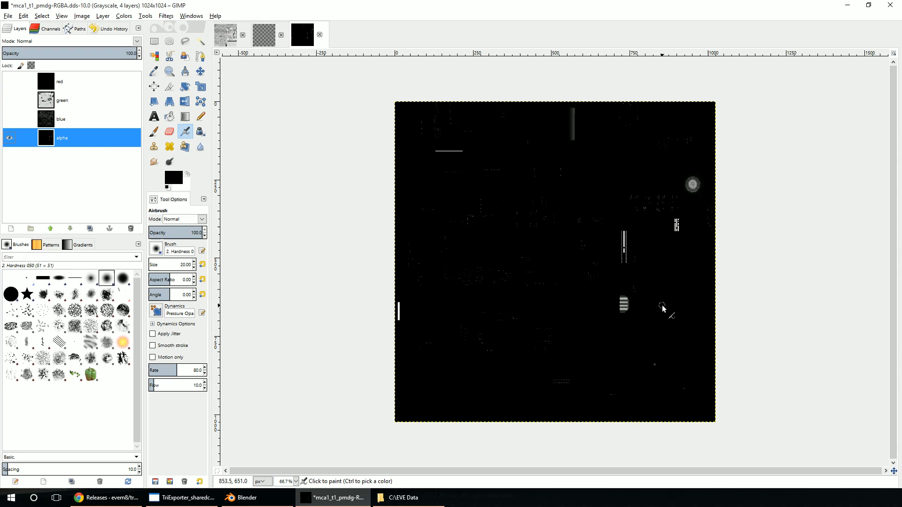
Step: Examine the light and glow details in the alpha layer across the whole texture
scroll(557, 295, "up", 2, "ctrl")
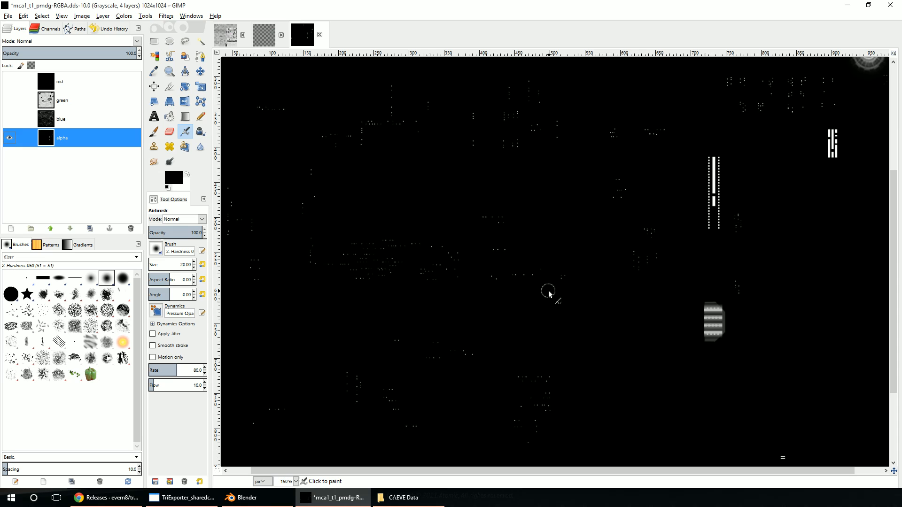
middle_click_drag(637, 239, 374, 331)
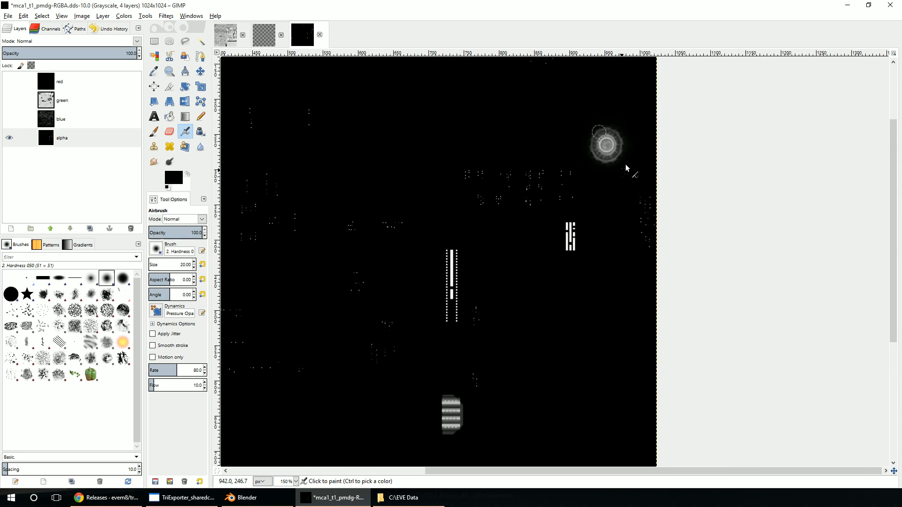
middle_click_drag(458, 207, 658, 179)
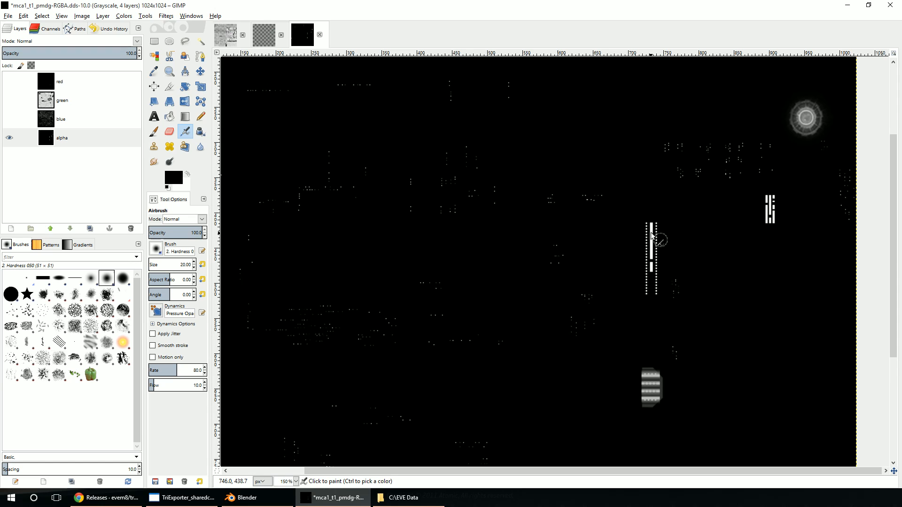
scroll(652, 235, "down", 5)
middle_click_drag(533, 216, 641, 326)
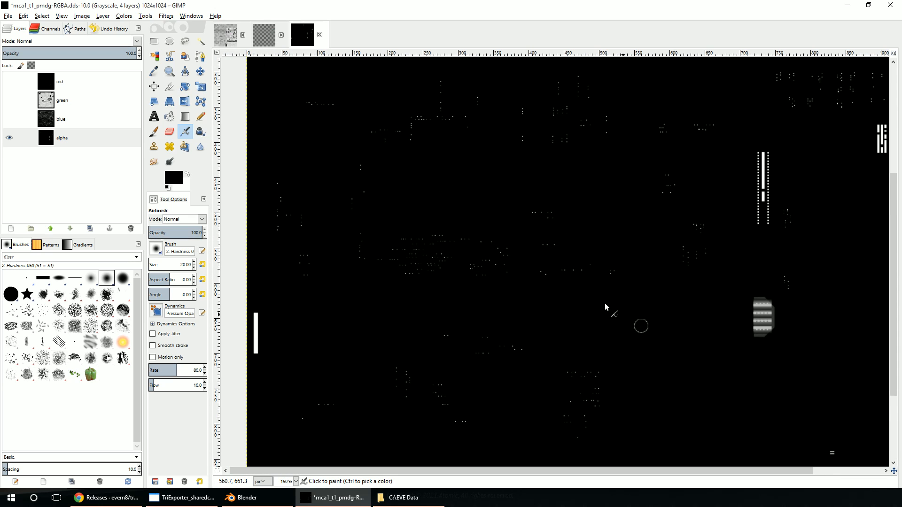
scroll(570, 280, "down", 1)
middle_click_drag(549, 216, 576, 327)
scroll(564, 290, "down", 2, "ctrl")
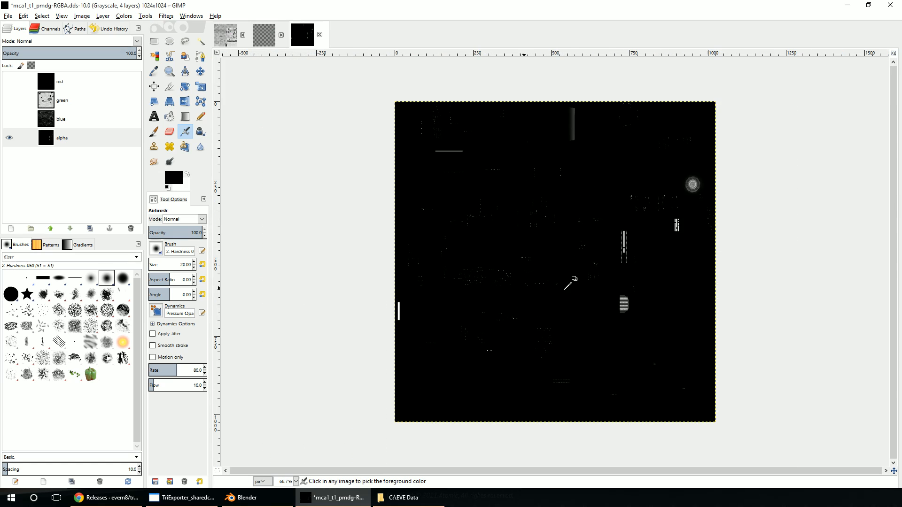
scroll(564, 290, "up", 1, "ctrl")
middle_click_drag(514, 224, 548, 298)
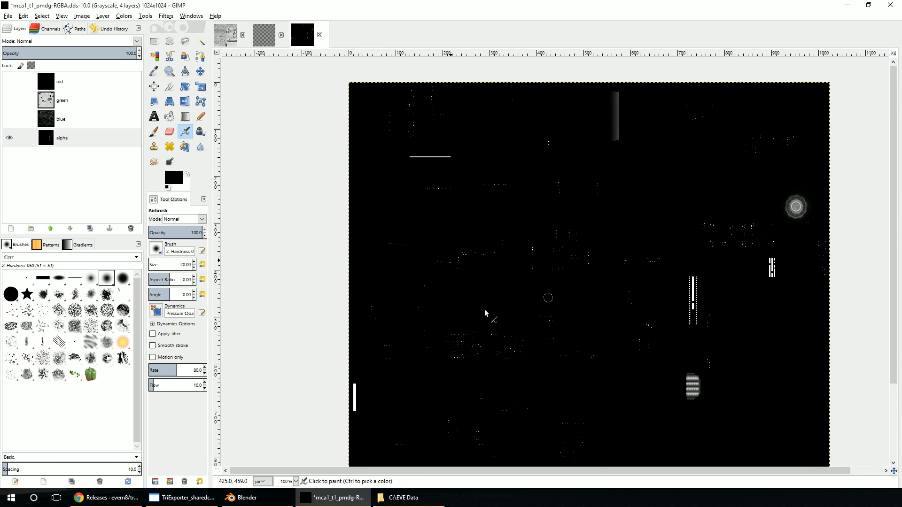
Step: Hide the alpha layer and examine the blue and green layers one at a time
left_click(9, 138)
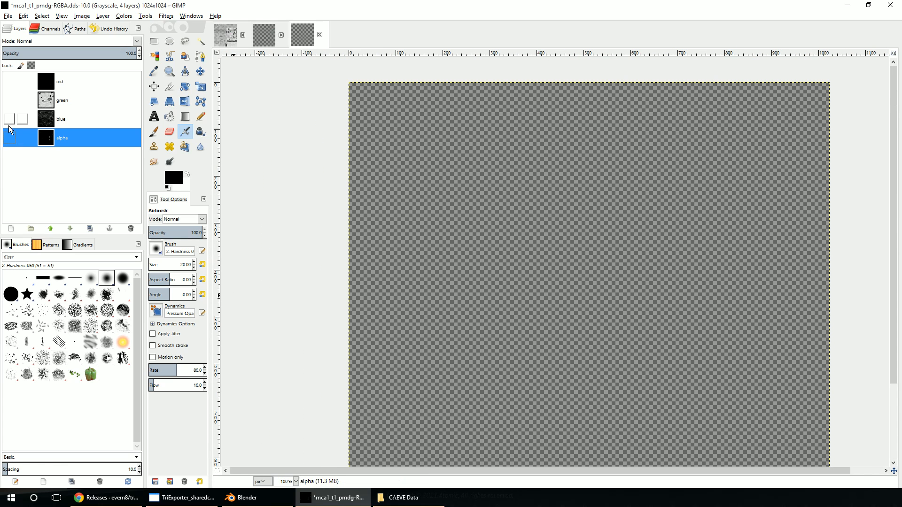
left_click(9, 119)
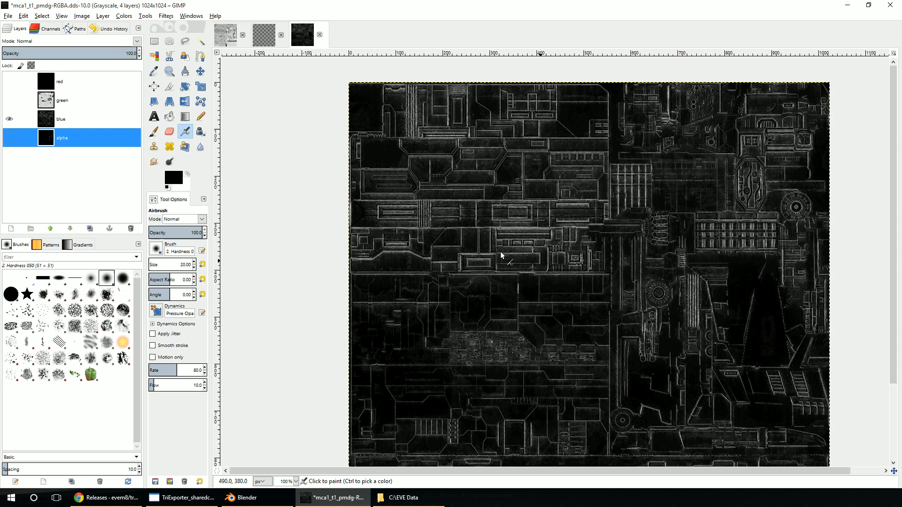
left_click(8, 119)
left_click(9, 100)
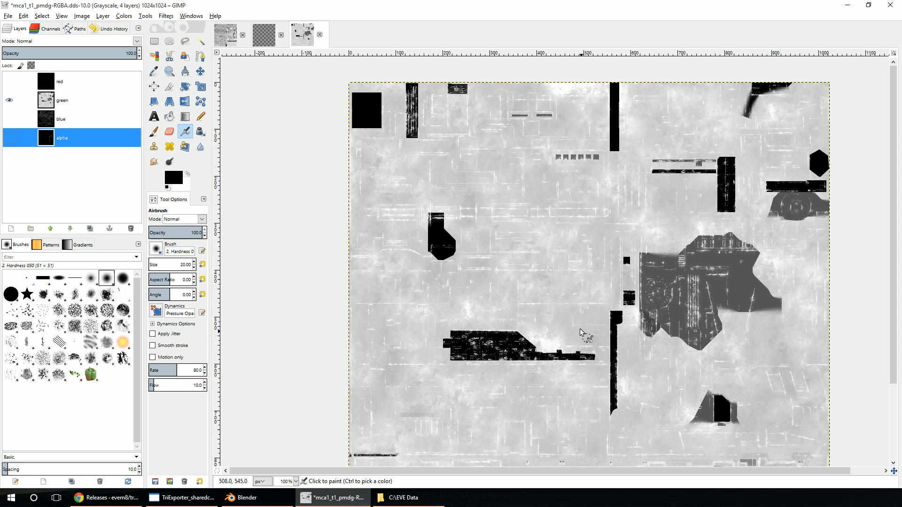
middle_click_drag(600, 323, 412, 382)
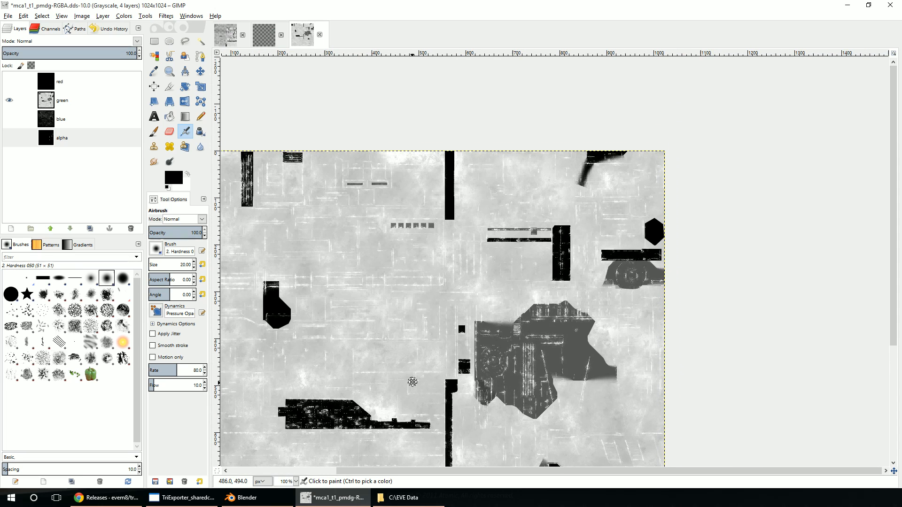
middle_click_drag(414, 376, 529, 255)
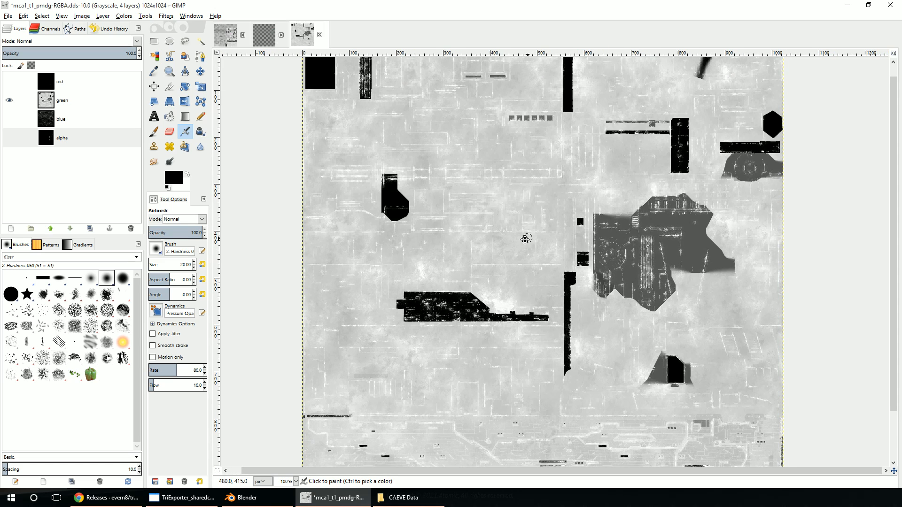
Step: Examine the rest of the green layer, then show only the red layer and inspect it across the whole texture
middle_click_drag(525, 240, 480, 318)
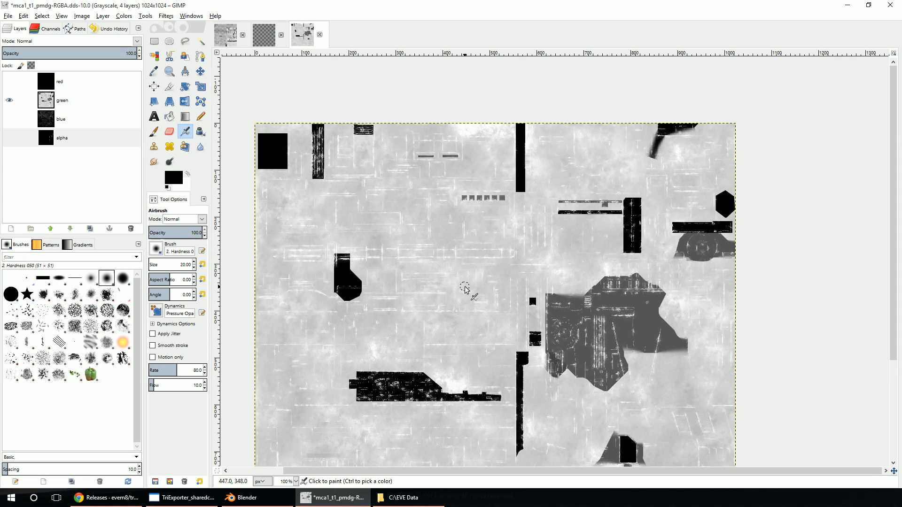
left_click(9, 82, "shift")
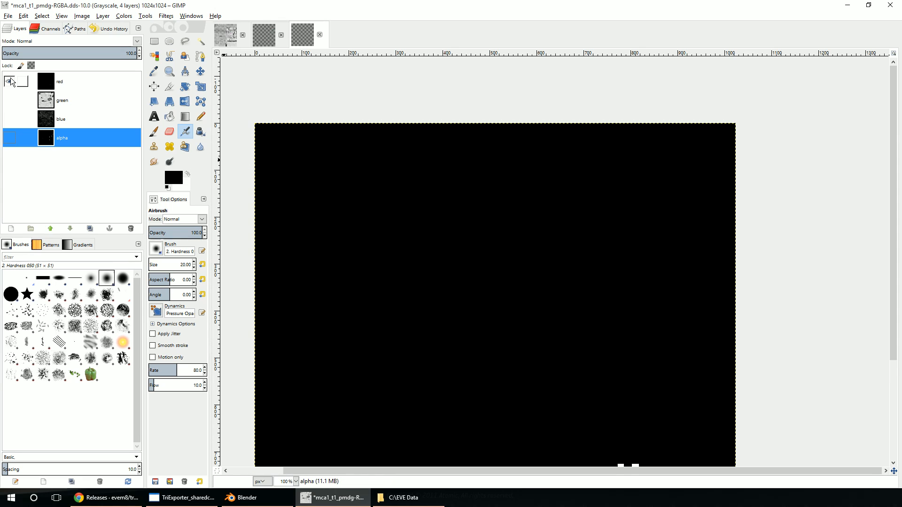
middle_click_drag(527, 344, 519, 273)
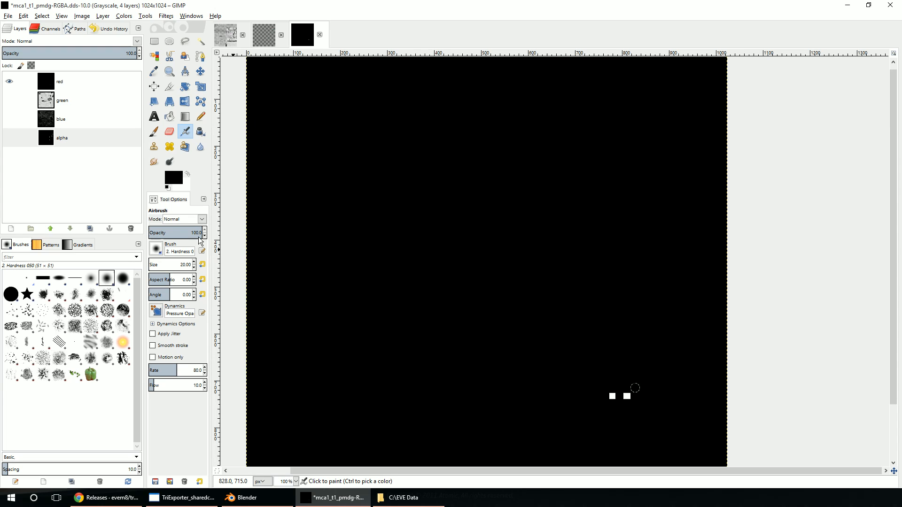
scroll(523, 273, "down", 3)
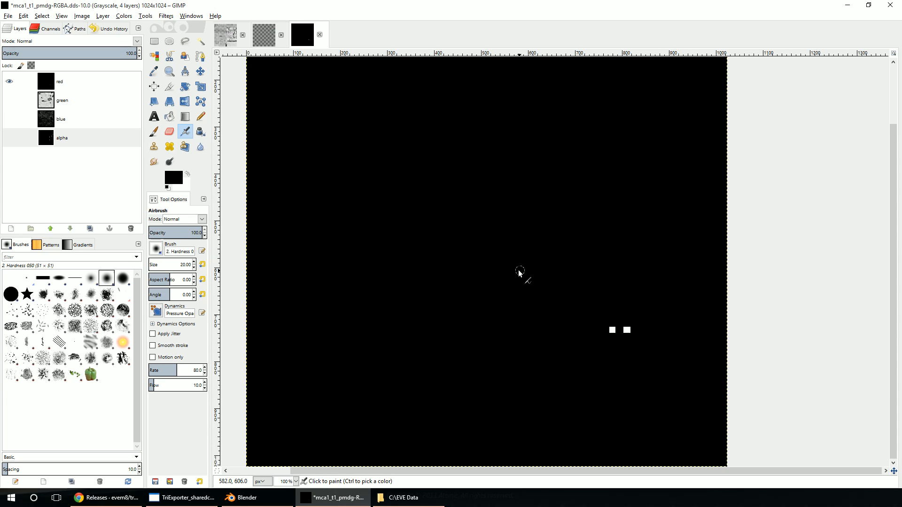
scroll(509, 256, "down", 3, "ctrl")
scroll(510, 257, "up", 2, "ctrl")
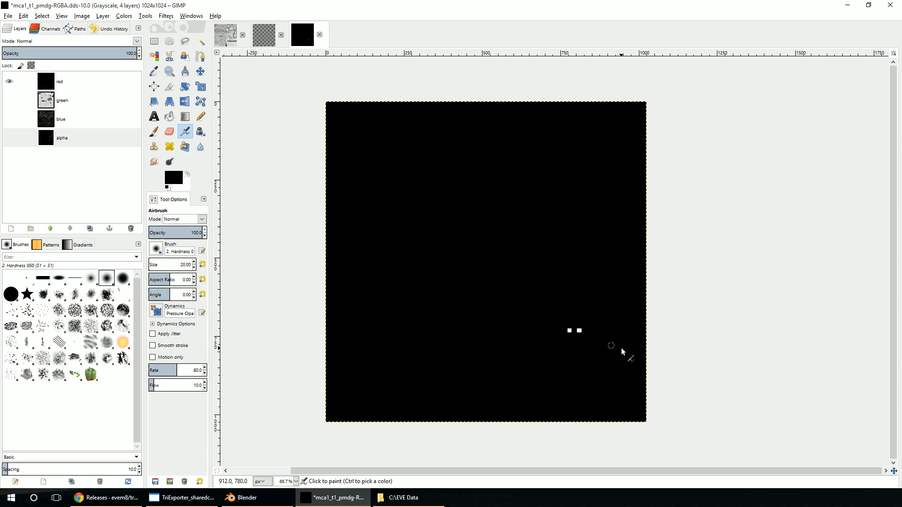
Step: Compare the green, blue and alpha layers of the decomposed image by switching their visibility, ending with all layers hidden
left_click(11, 100, "shift")
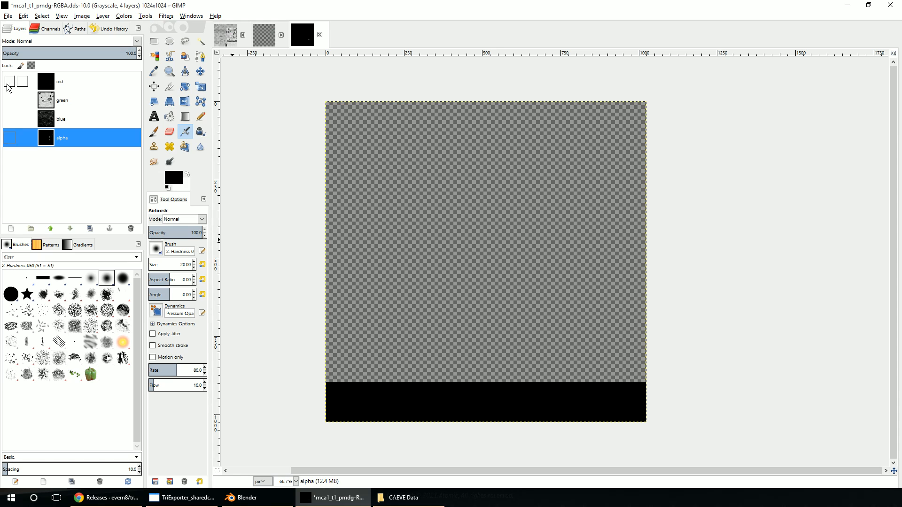
left_click(11, 119)
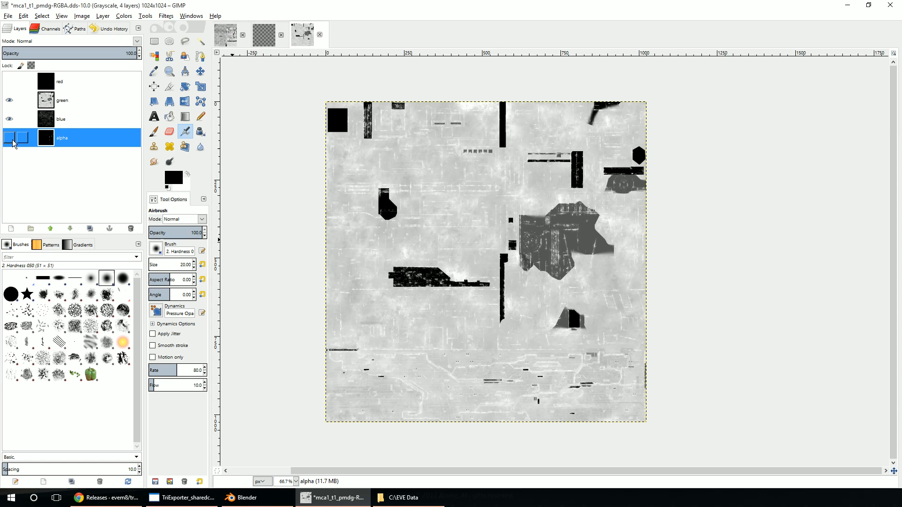
left_click(11, 138)
left_click(11, 102)
left_click(10, 137, "shift")
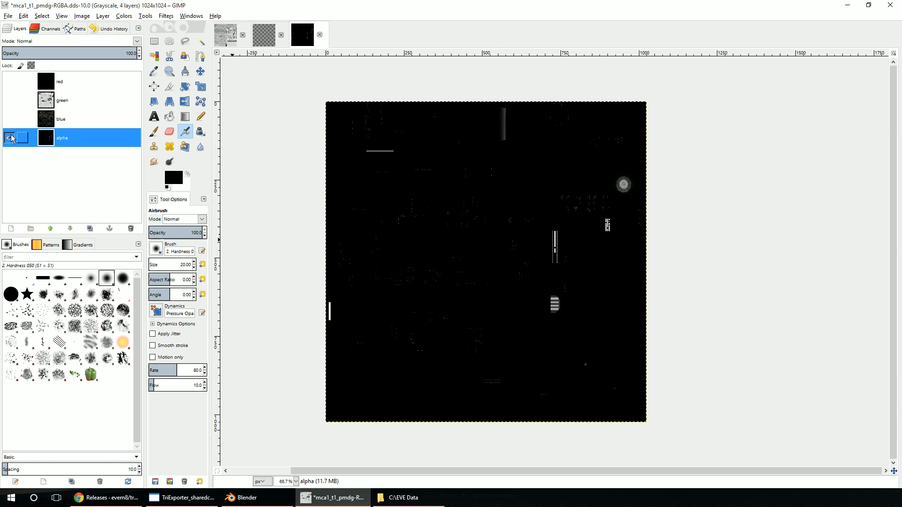
left_click(11, 141)
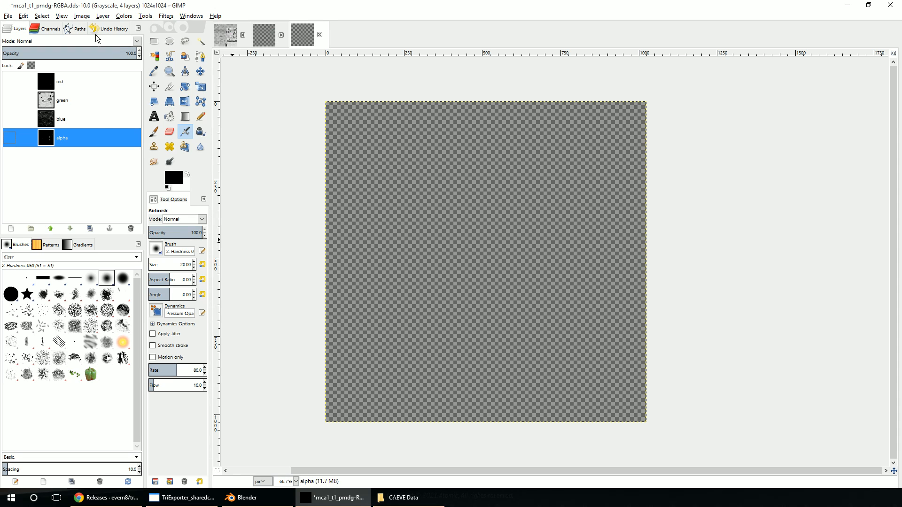
Step: Open the mca1_t1_no.dds image from the mca1 folder
left_click(8, 16)
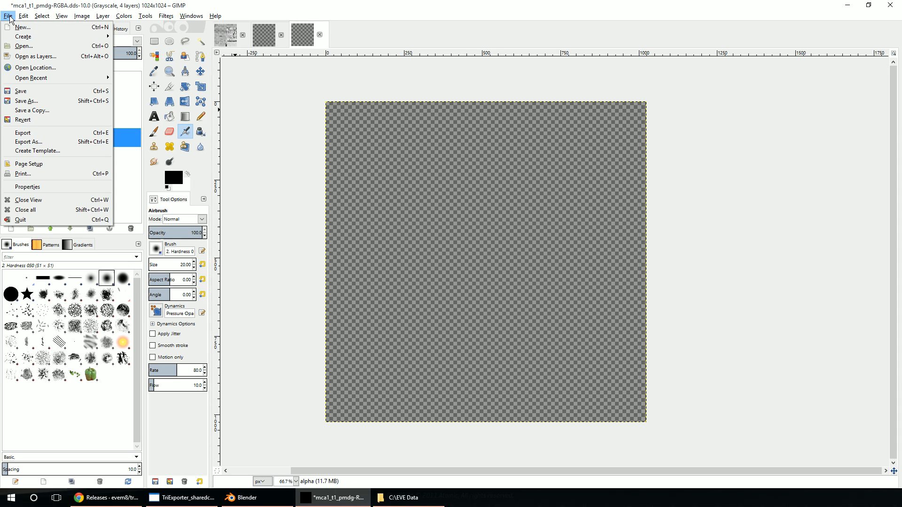
left_click(21, 50)
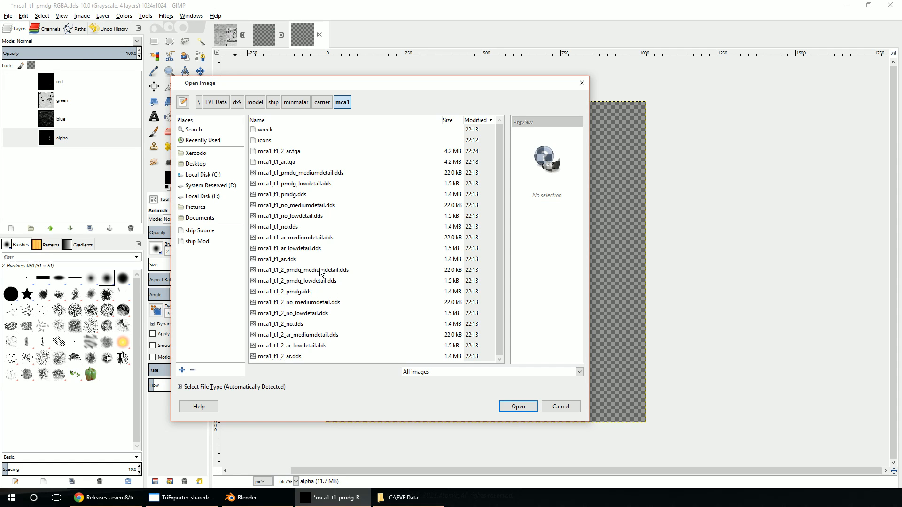
left_click(282, 227)
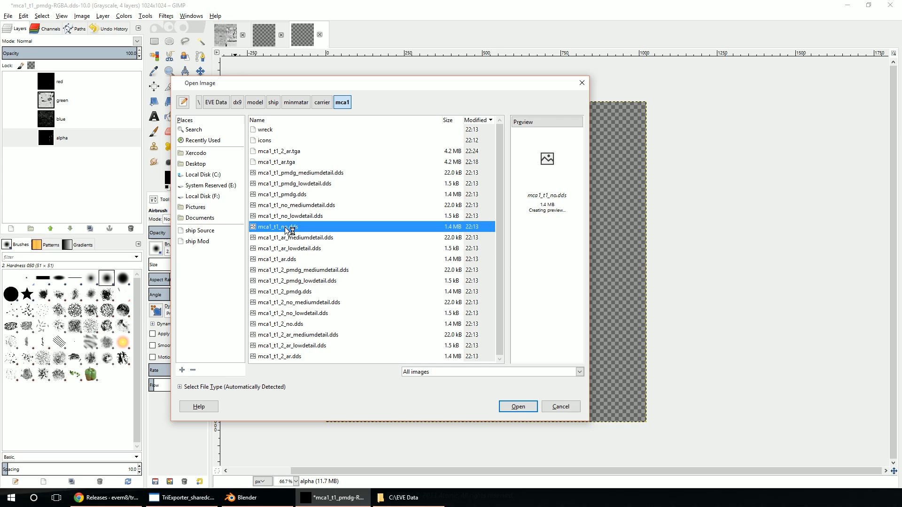
left_click(517, 406)
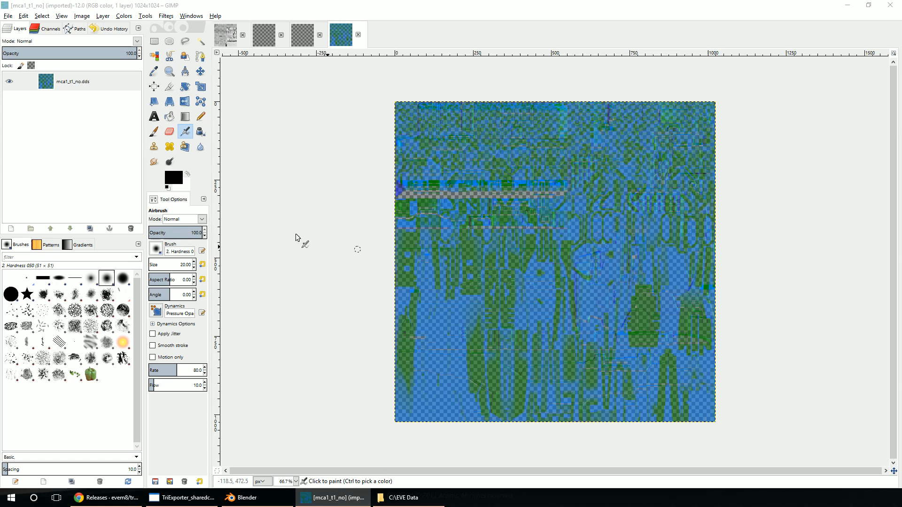
Step: Hide the blue channel of mca1_t1_no.dds and examine the remaining surface detail up close
left_click(45, 29)
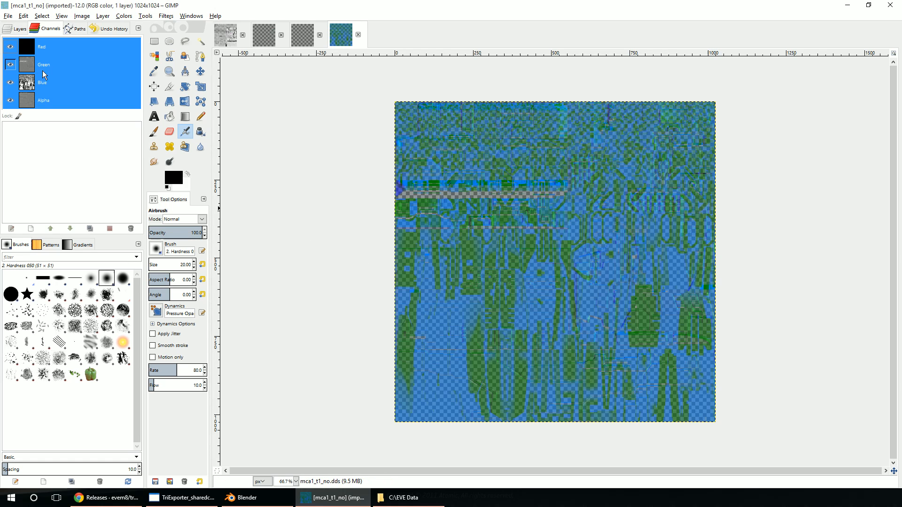
left_click(10, 83)
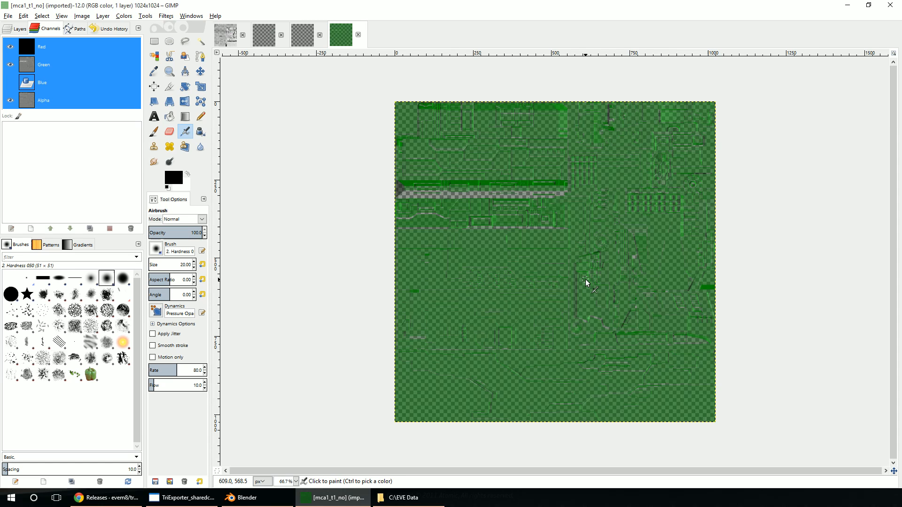
scroll(591, 309, "up", 3, "ctrl")
scroll(603, 306, "down", 2, "ctrl")
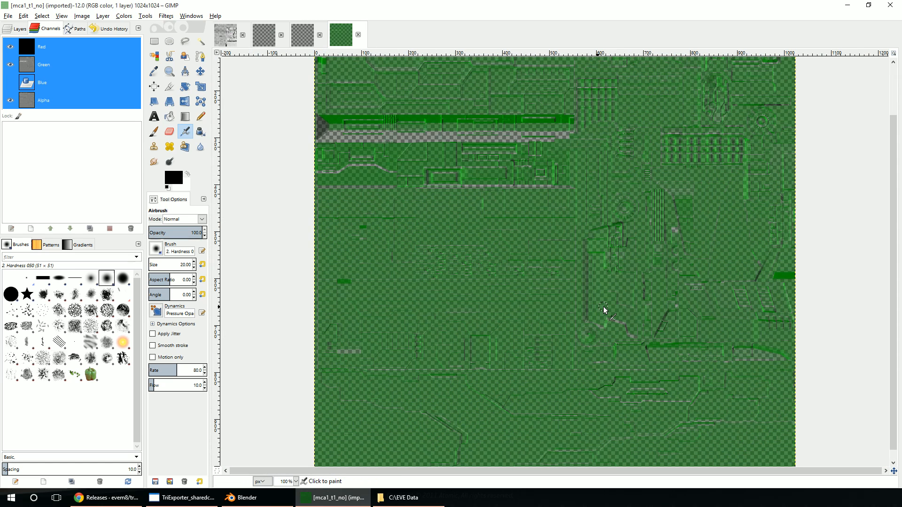
middle_click_drag(581, 164, 576, 188)
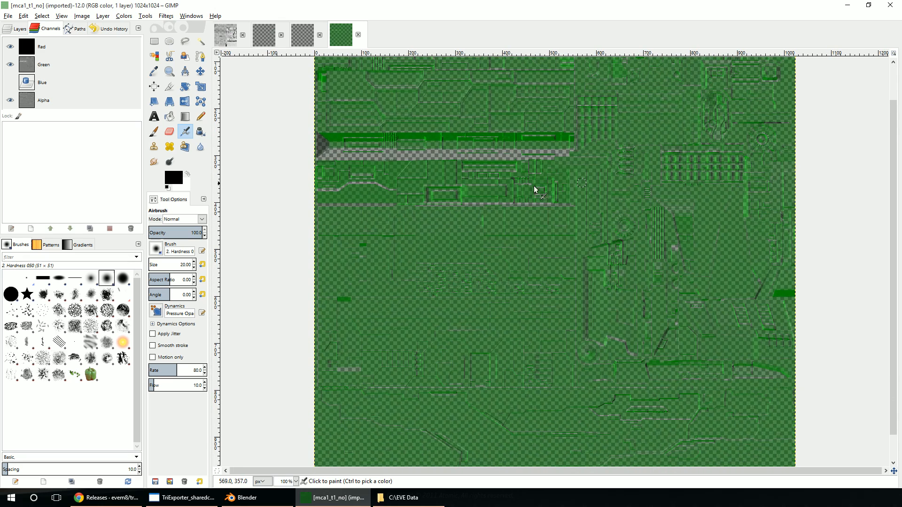
Step: Hide the green channel and compare the image with the alpha and blue channels switched off and on
left_click(14, 67)
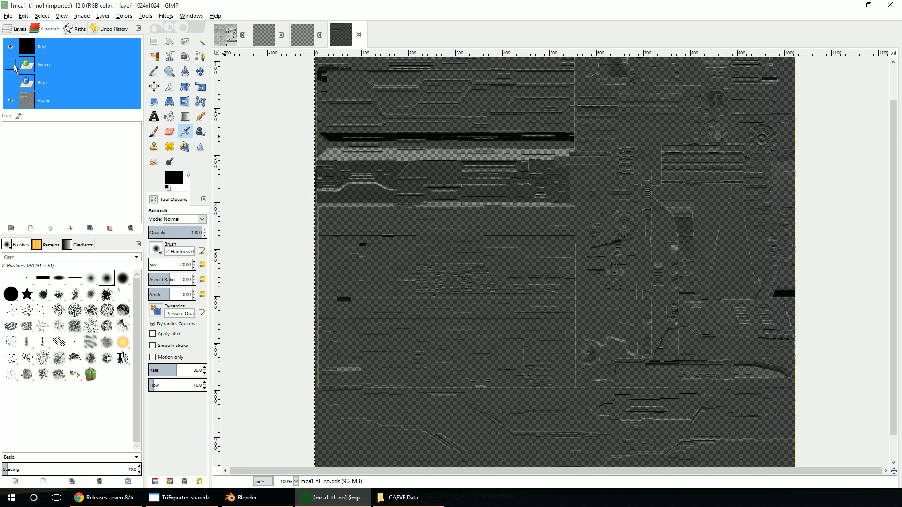
left_click(10, 101)
left_click(10, 101)
left_click(10, 82)
left_click(10, 100)
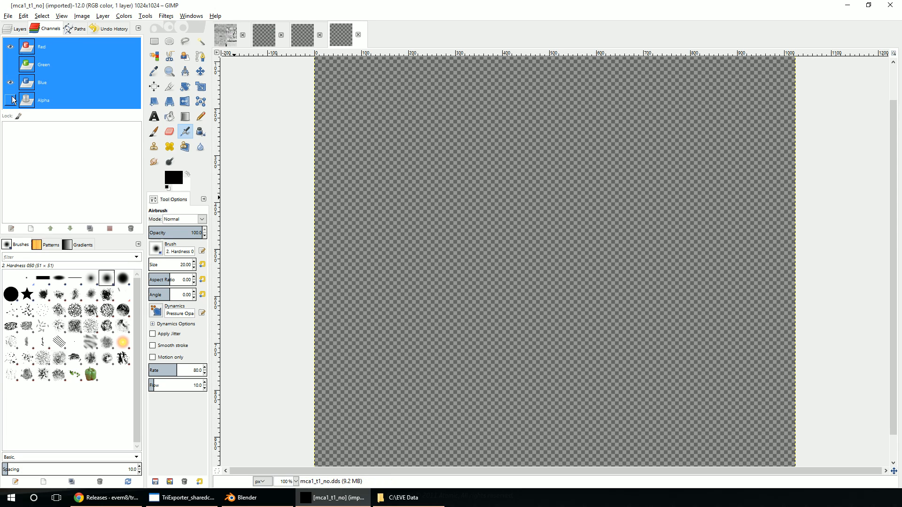
middle_click_drag(651, 334, 607, 341)
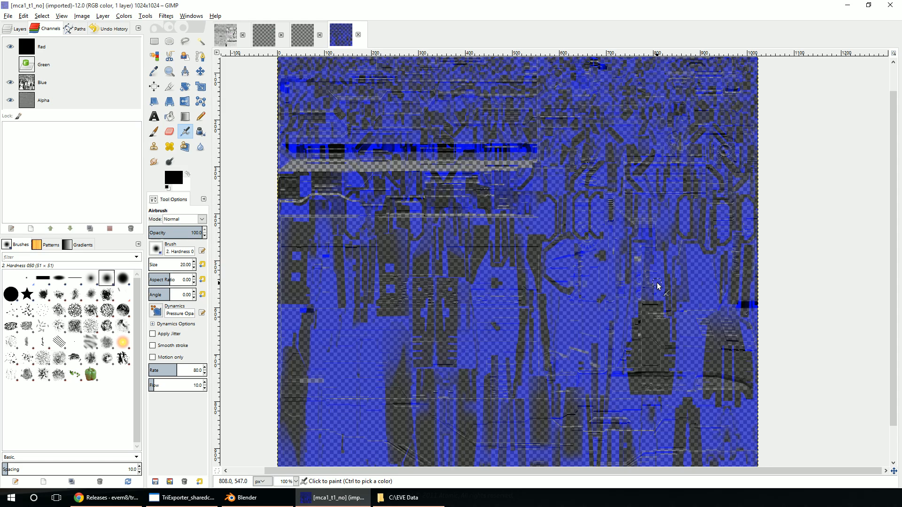
Step: Restore the green channel, check the effect of the red channel, then hide the channels to isolate and toggle alpha
left_click(10, 65)
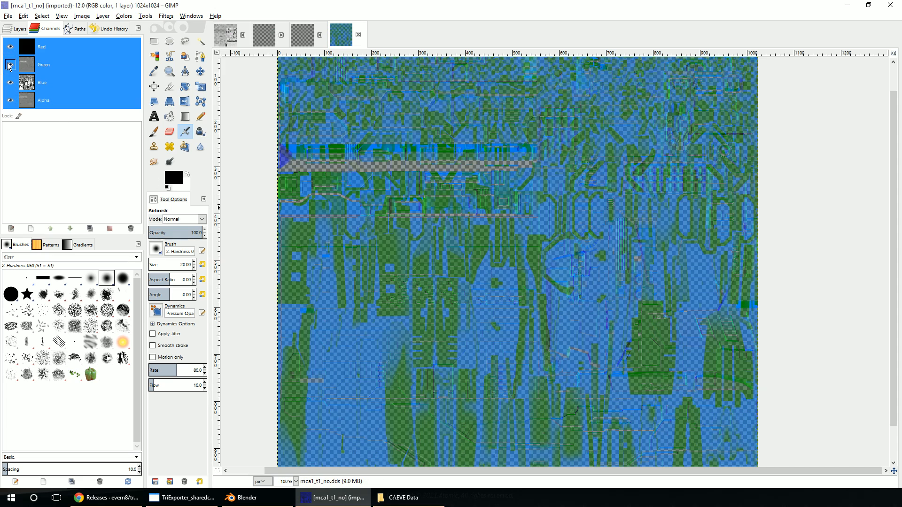
left_click(10, 47)
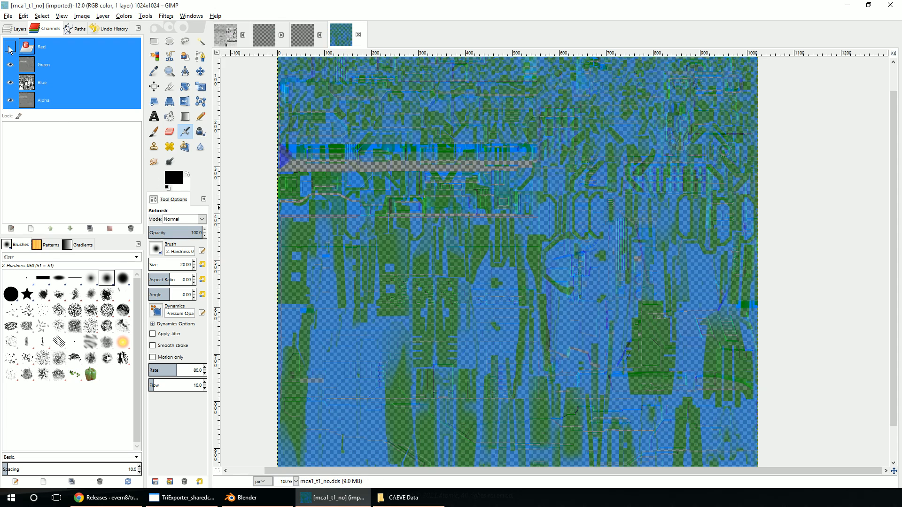
left_click(10, 47, "shift")
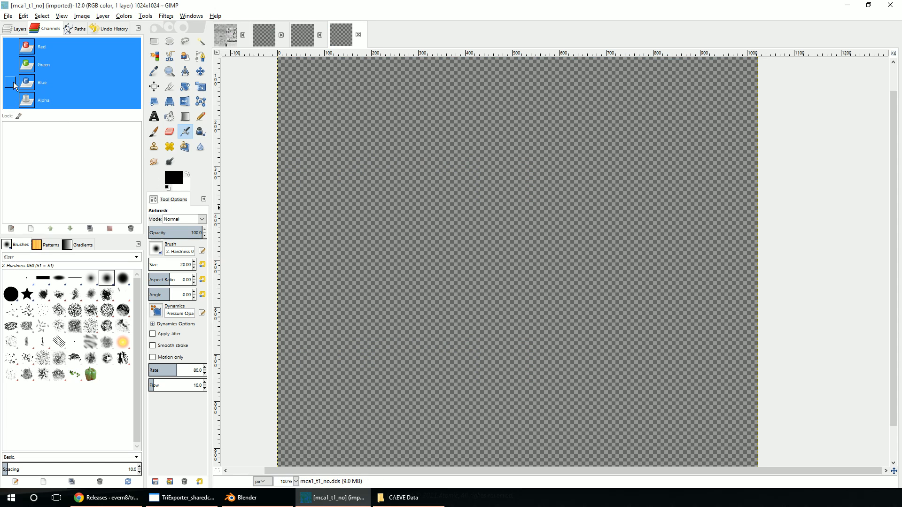
left_click(10, 100)
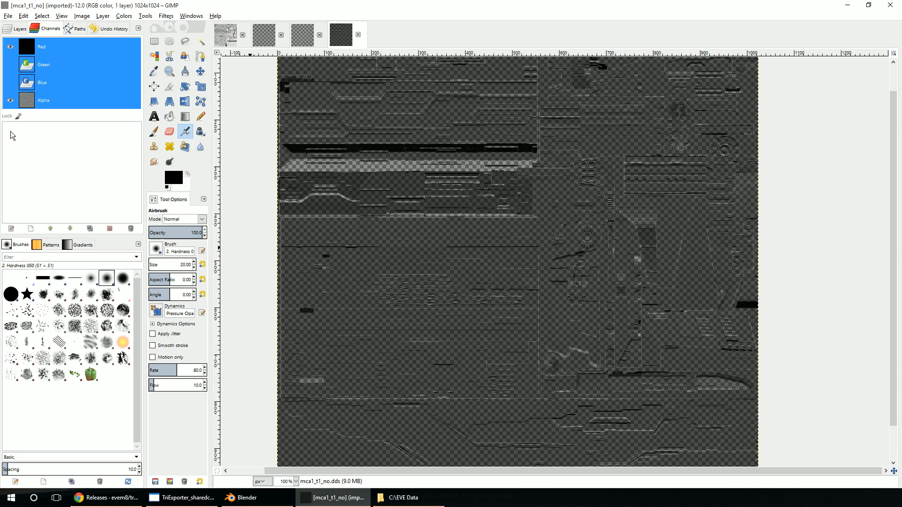
left_click(9, 100)
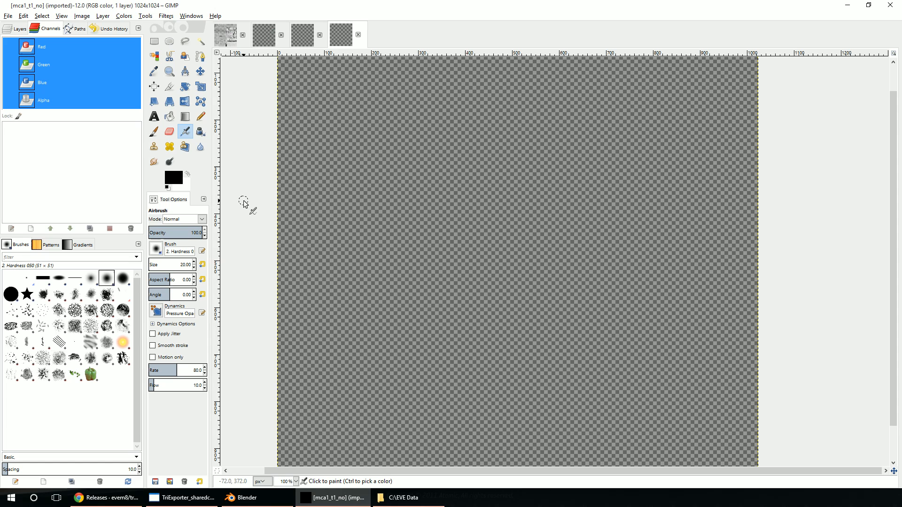
Step: Check the alpha channel on its own, then make the red, green and alpha channels visible with blue hidden
left_click(10, 100)
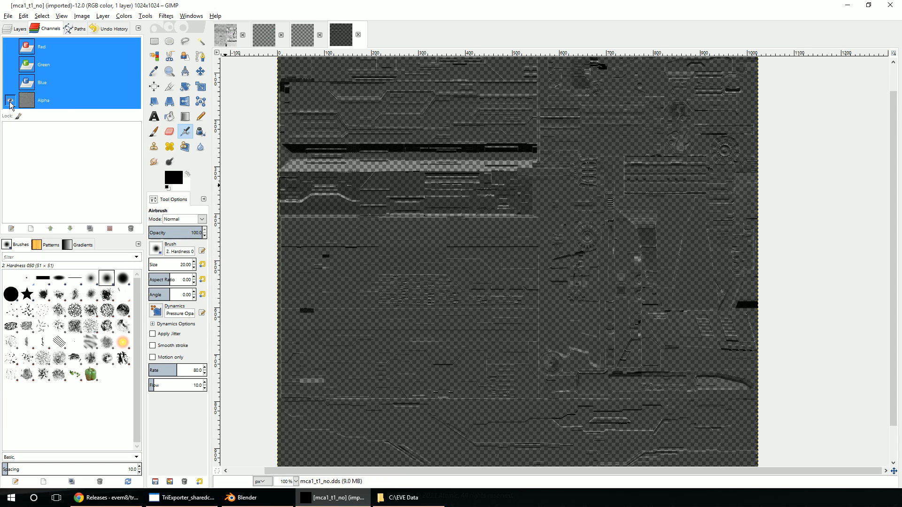
left_click(10, 101)
left_click(10, 64)
left_click(10, 82)
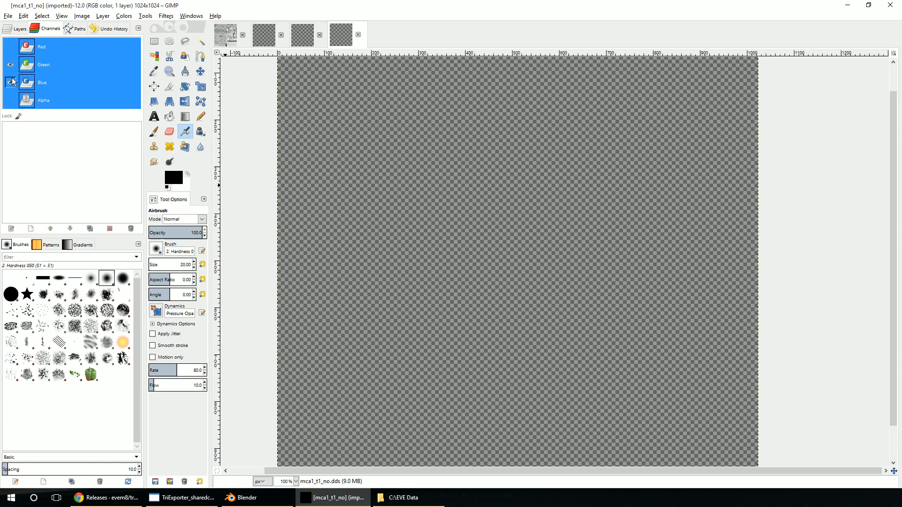
left_click(10, 47)
left_click(10, 100)
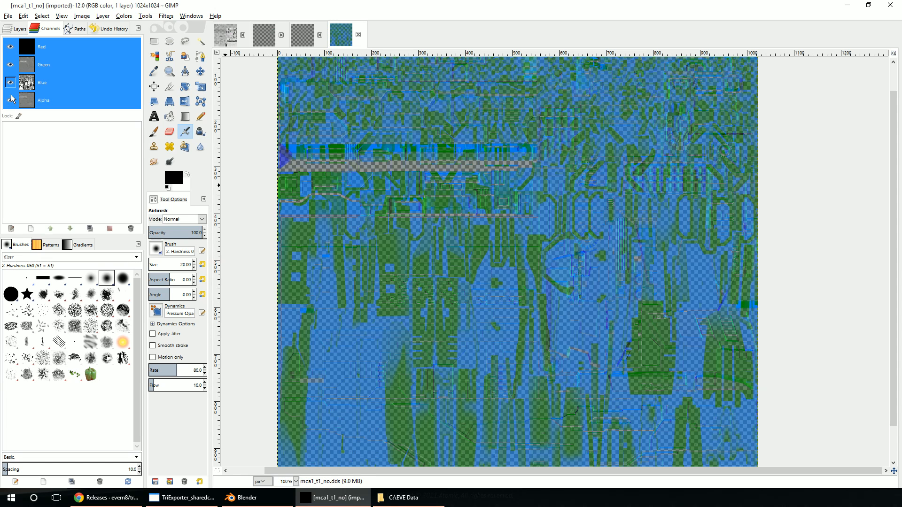
left_click(10, 83)
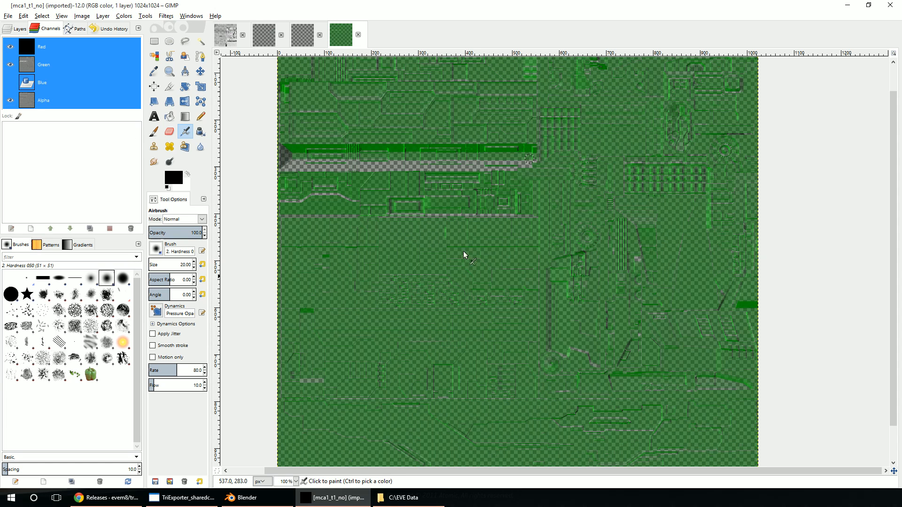
Step: Return to the decomposed mca1_t1_pmdg image and make its alpha and blue layers visible
left_click(305, 39)
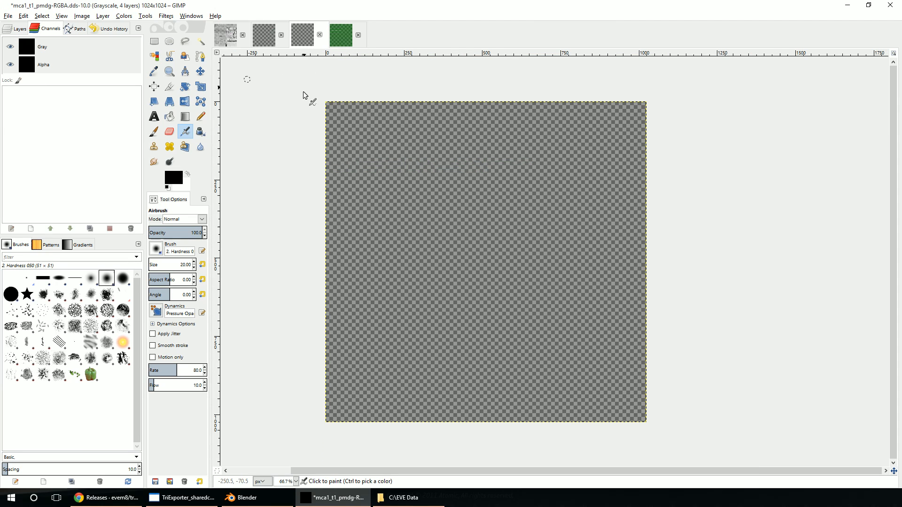
left_click(14, 29)
left_click(9, 138)
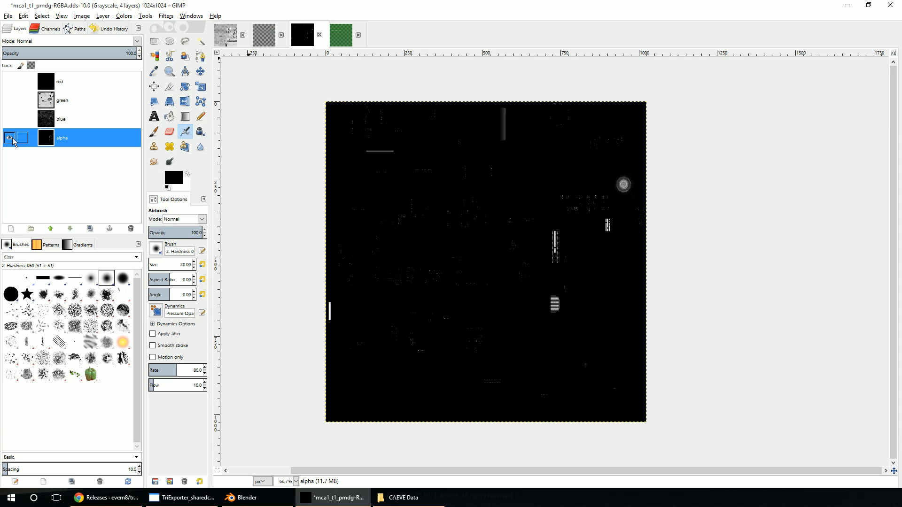
left_click(9, 119)
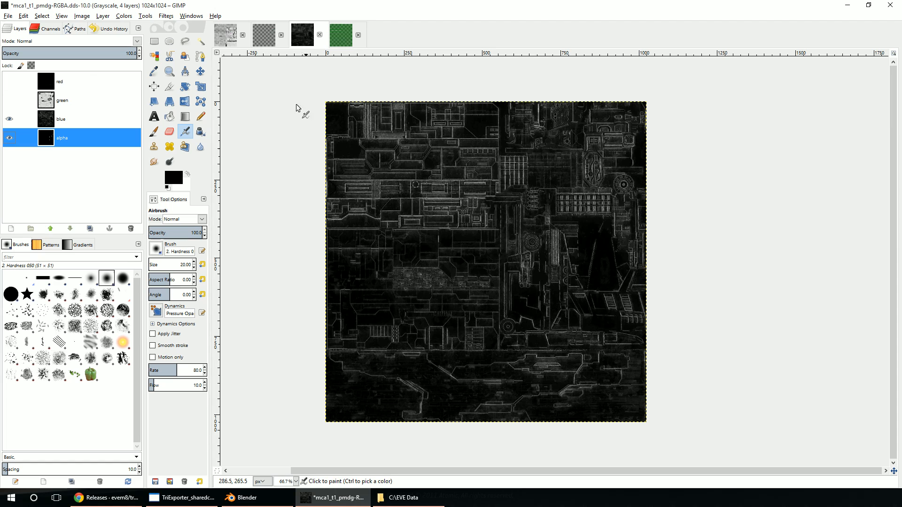
Step: Return to the imported mca1_t1_pmdg image, hide its blue channel and leave only the alpha channel active for editing
left_click(264, 34)
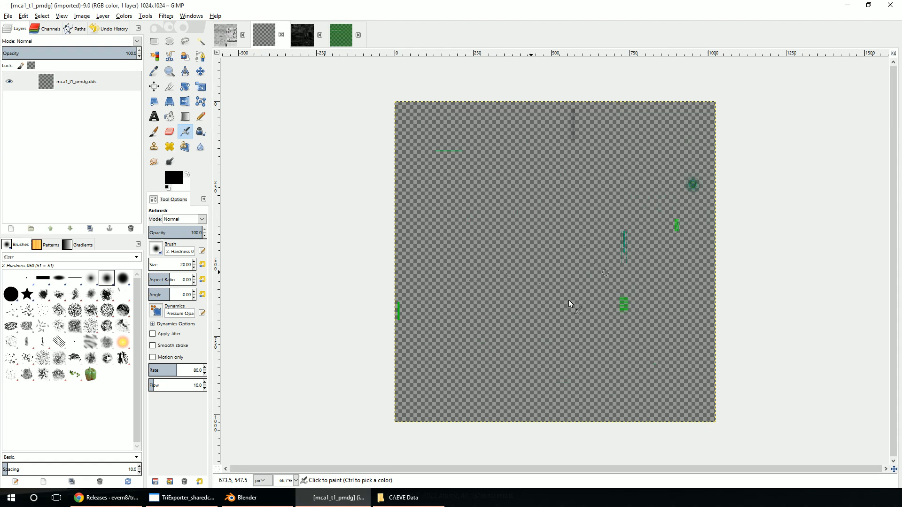
left_click(35, 29)
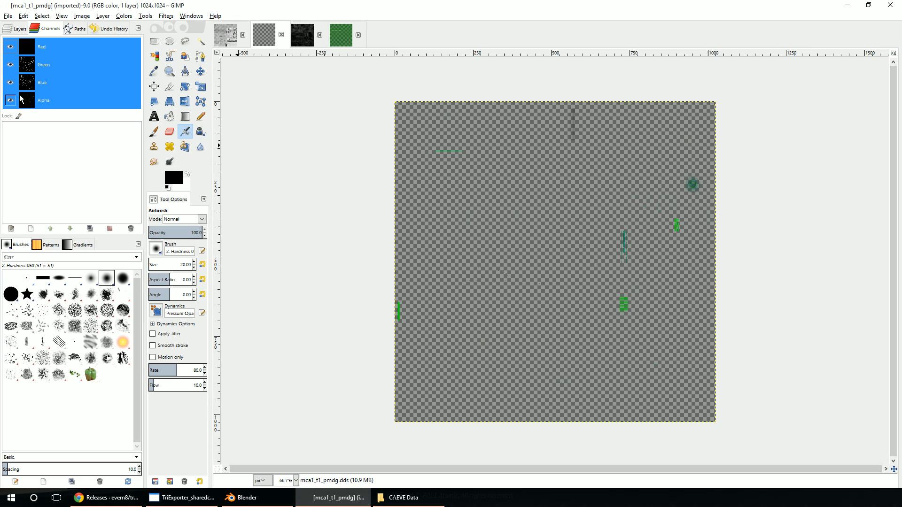
left_click(10, 82)
left_click(58, 104)
left_click(62, 88)
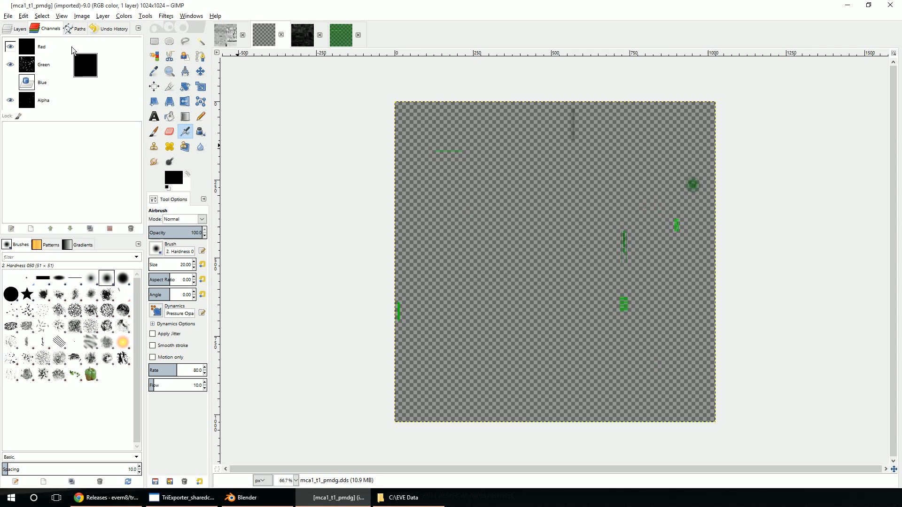
left_click(70, 100)
Step: Fill the entire alpha channel using Bucket Fill with the foreground colour and the affected area set to the whole selection
left_click(170, 116)
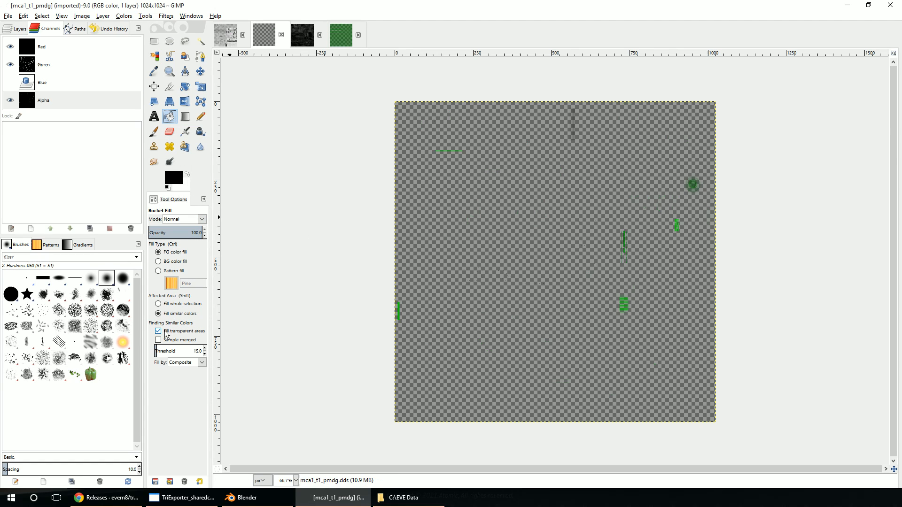
left_click(173, 304)
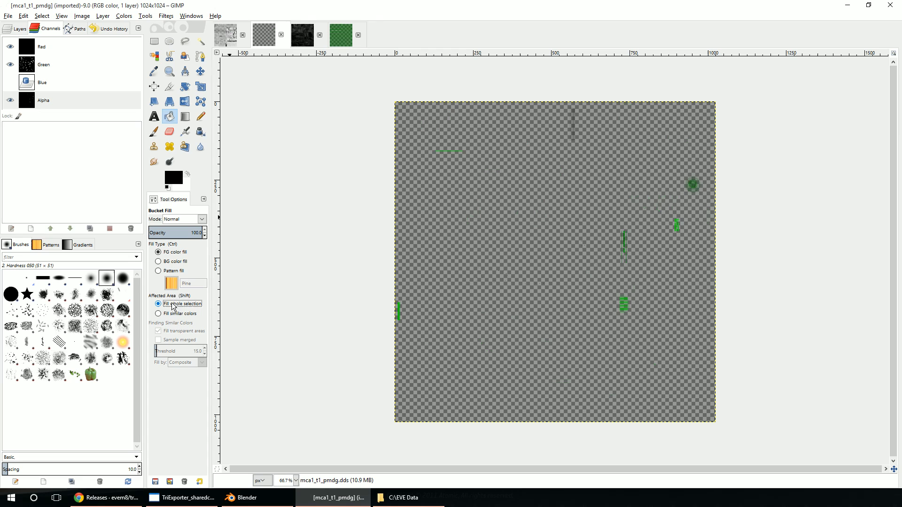
left_click(577, 235)
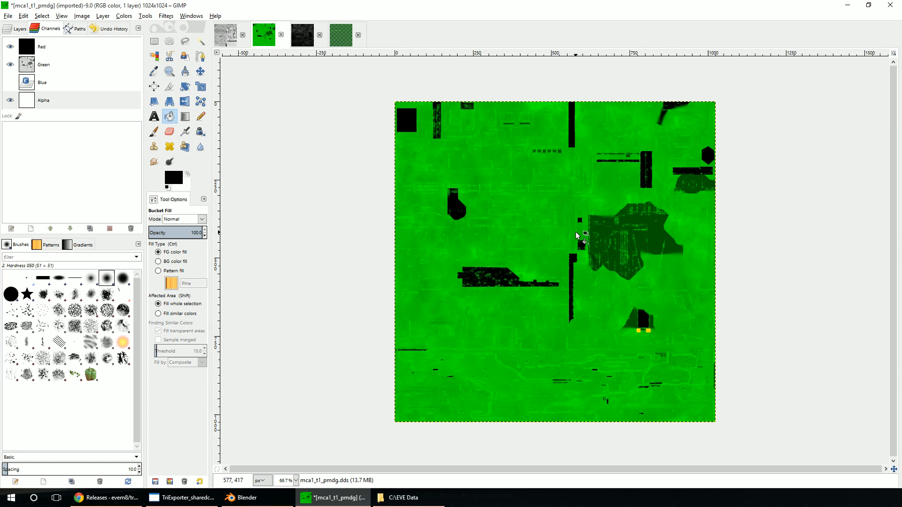
Step: Hide the red channel and examine the shaded regions of the green channel across the mca1_t1_pmdg texture
scroll(576, 270, "up", 3, "ctrl")
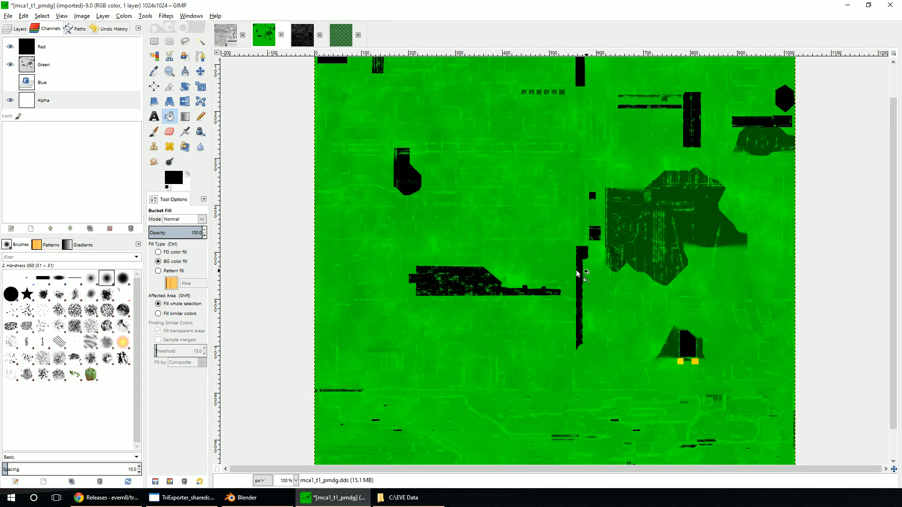
scroll(576, 271, "down", 2, "ctrl")
mouse_move(588, 196)
middle_mouse_down()
mouse_move(586, 312)
mouse_move(574, 190)
middle_mouse_up()
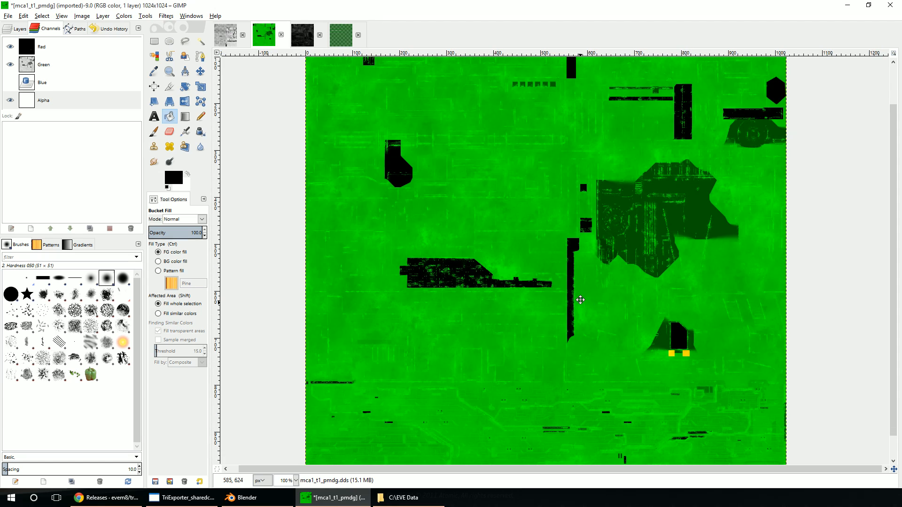
middle_click_drag(578, 302, 552, 297)
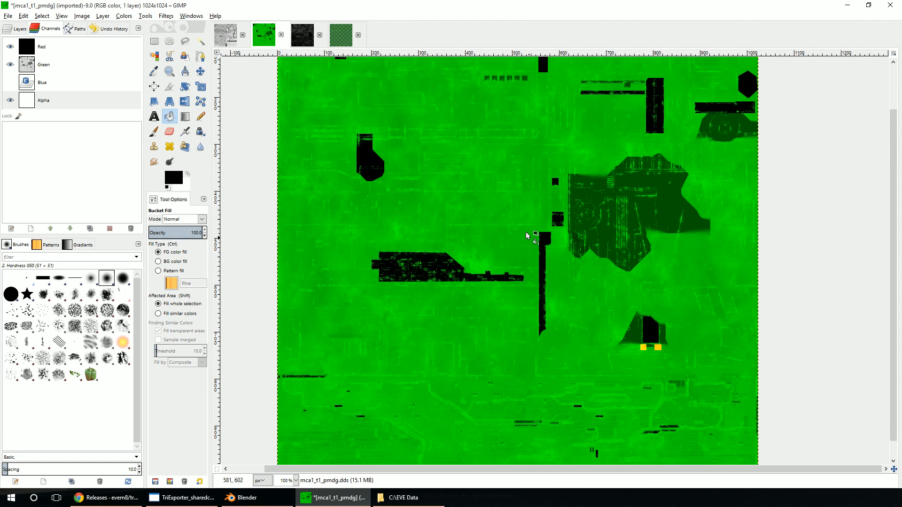
left_click(11, 46)
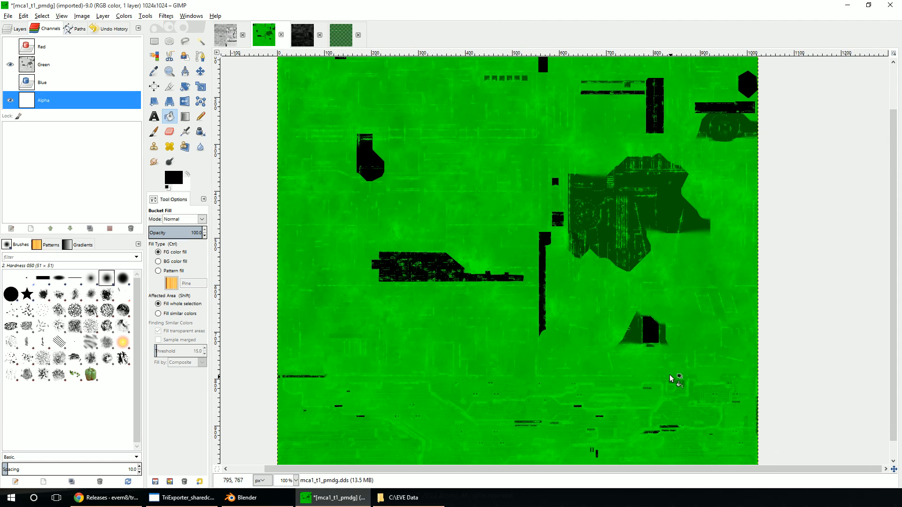
scroll(489, 334, "up", 5)
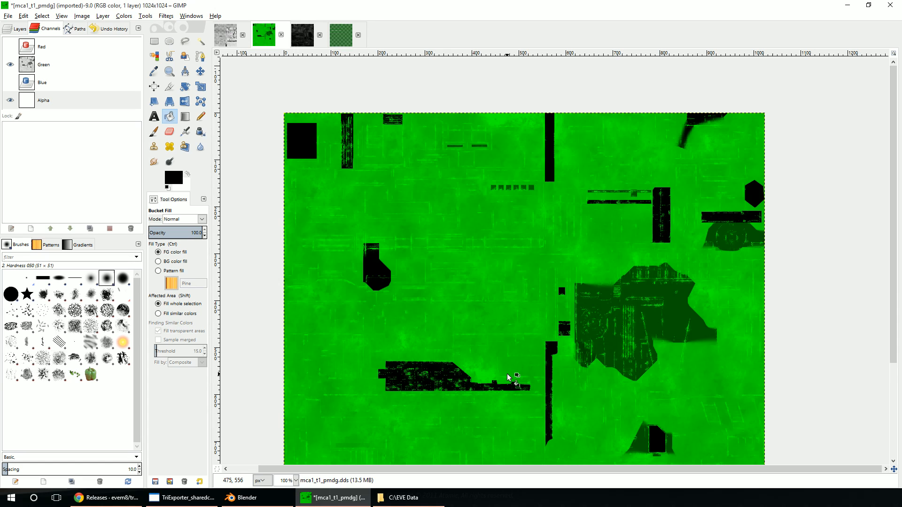
scroll(504, 298, "down", 4)
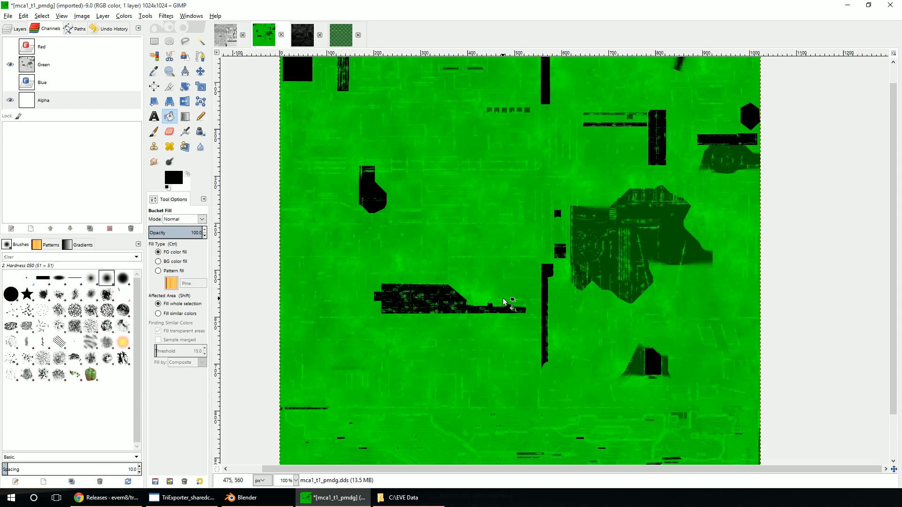
Step: Switch to TriExporter and preview the ab1_t1.gr2 model from the Amarr battleship folder ab1
left_click(199, 492)
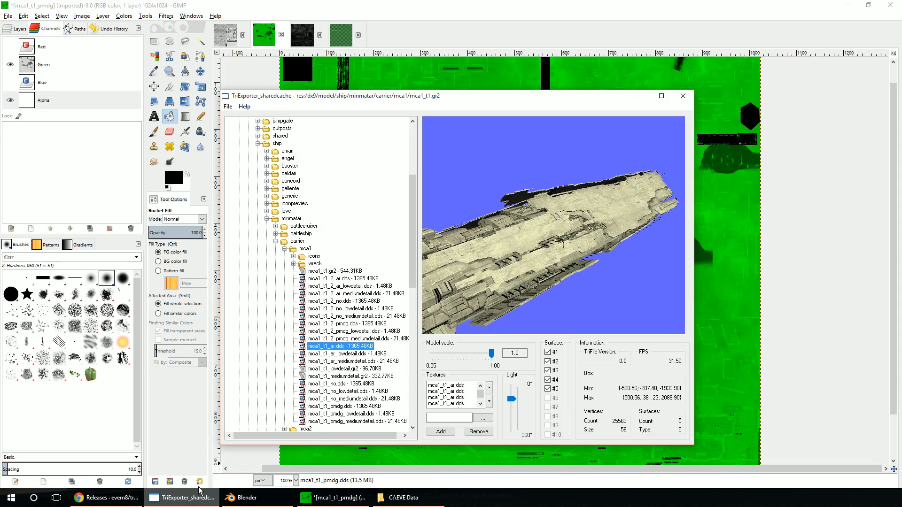
left_click(276, 241)
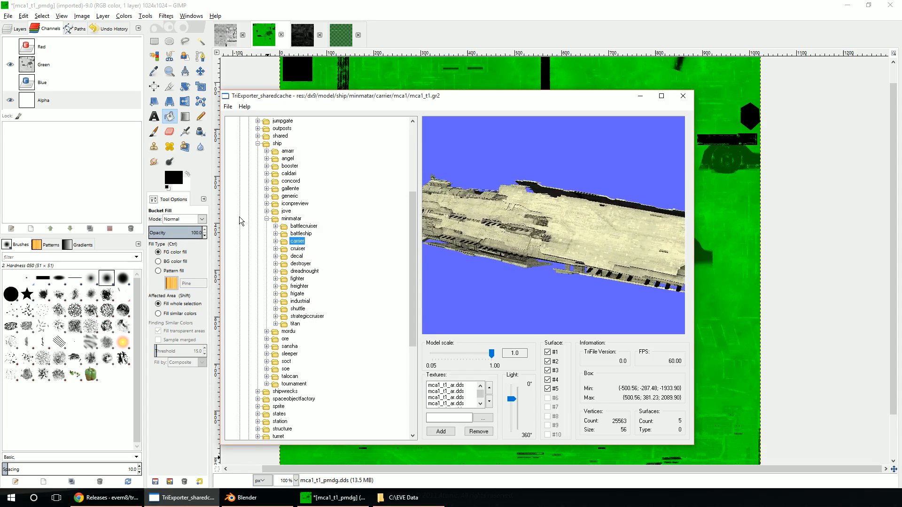
left_click(266, 219)
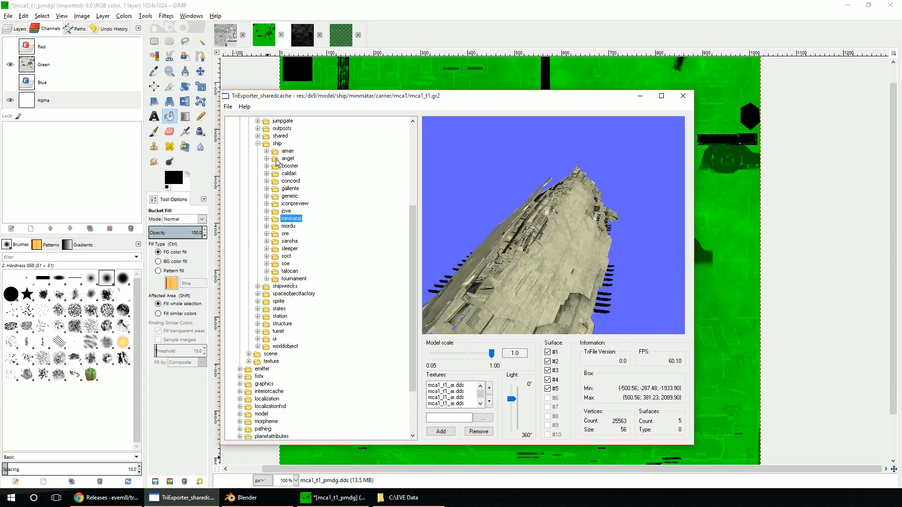
left_click(266, 151)
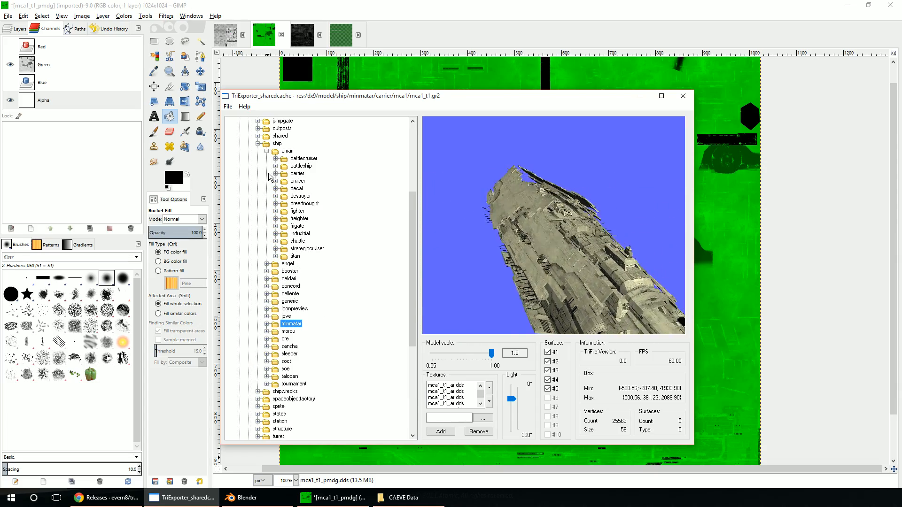
left_click(276, 166)
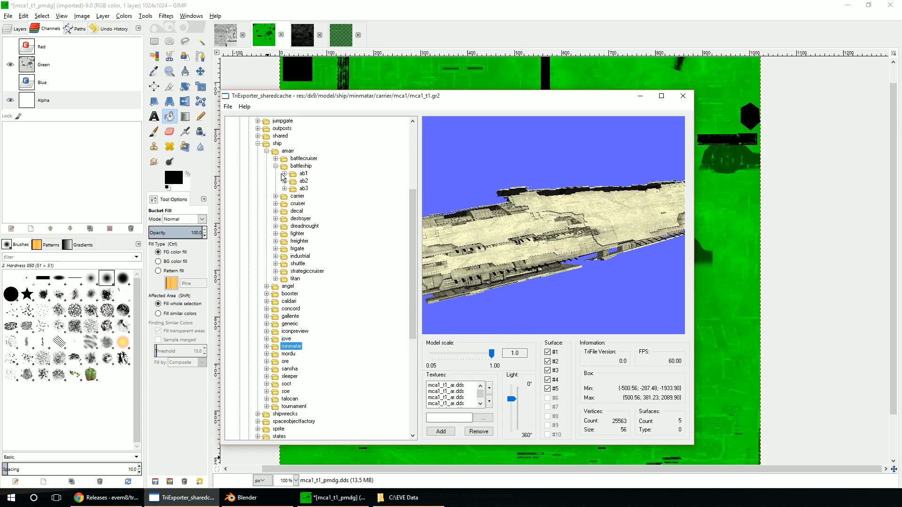
left_click(285, 174)
left_click(326, 203)
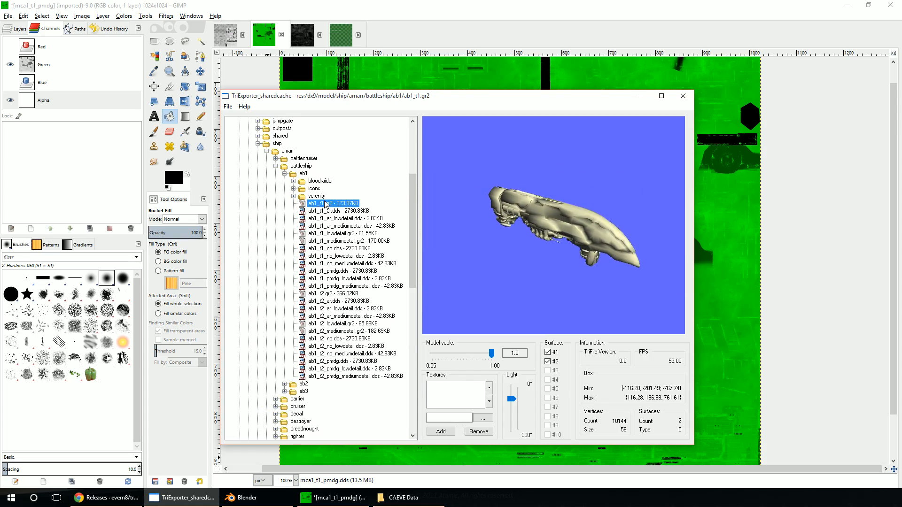
Step: Collapse the ab1 folder and preview the ab3_t1.gr2 model from the Amarr battleship folder ab3
left_click(284, 173)
left_click(285, 189)
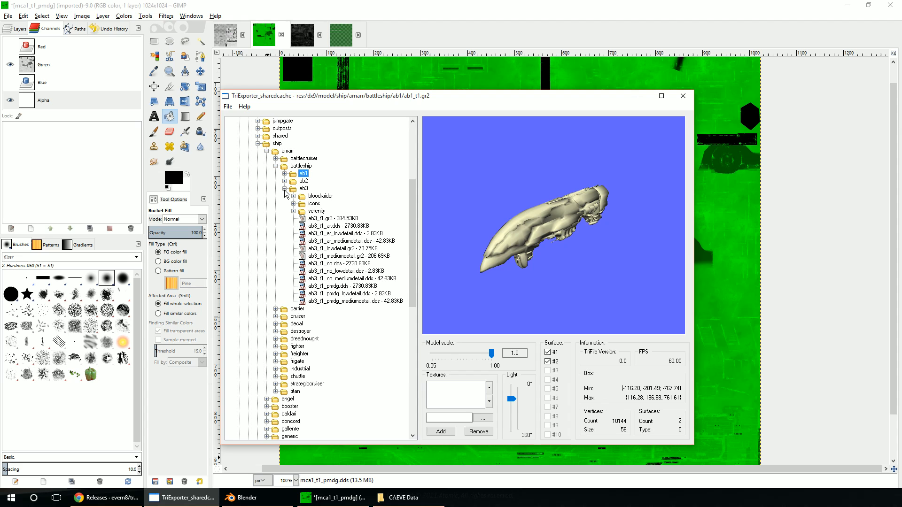
left_click(325, 220)
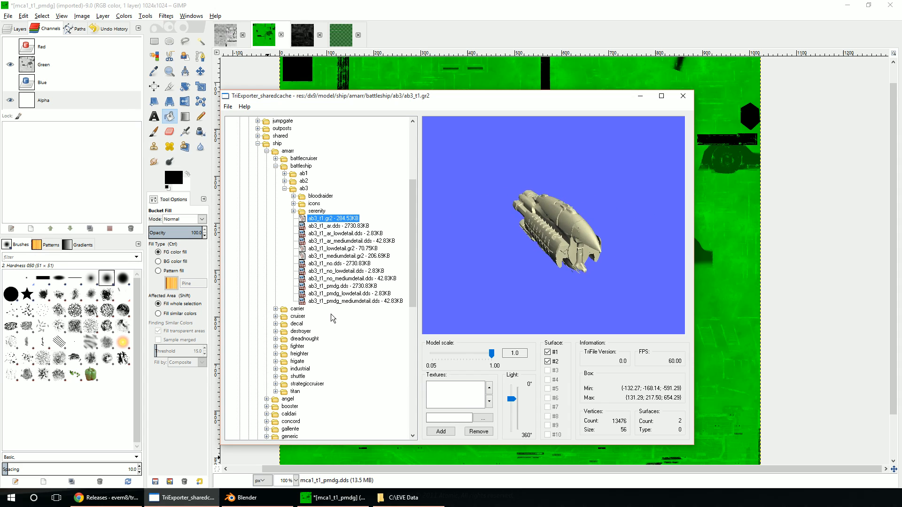
Step: Export the ab3_t1_pmdg.dds texture into the EVE Data folder under its existing name
left_click(334, 287)
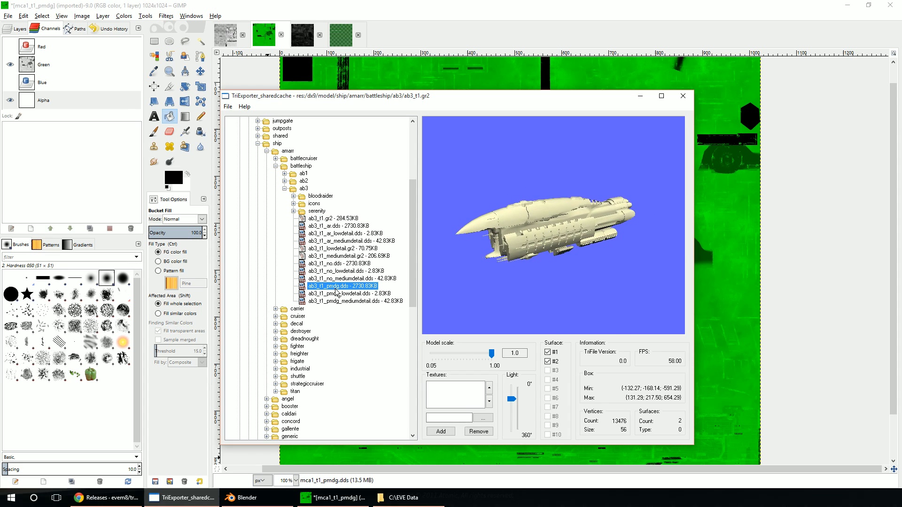
right_click(334, 287)
left_click(357, 295)
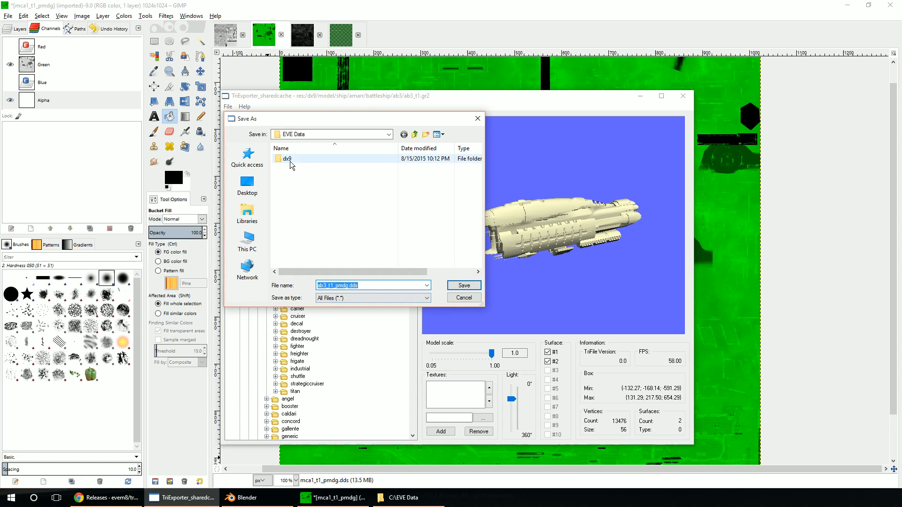
left_click(463, 286)
Step: Switch back to GIMP and open ab3_t1_pmdg.dds from the EVE Data folder
left_click(801, 282)
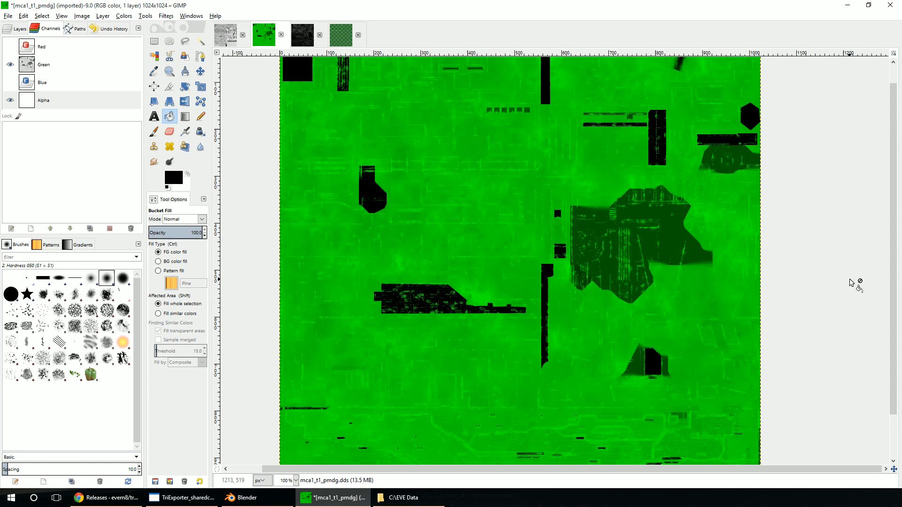
left_click(8, 16)
left_click(24, 46)
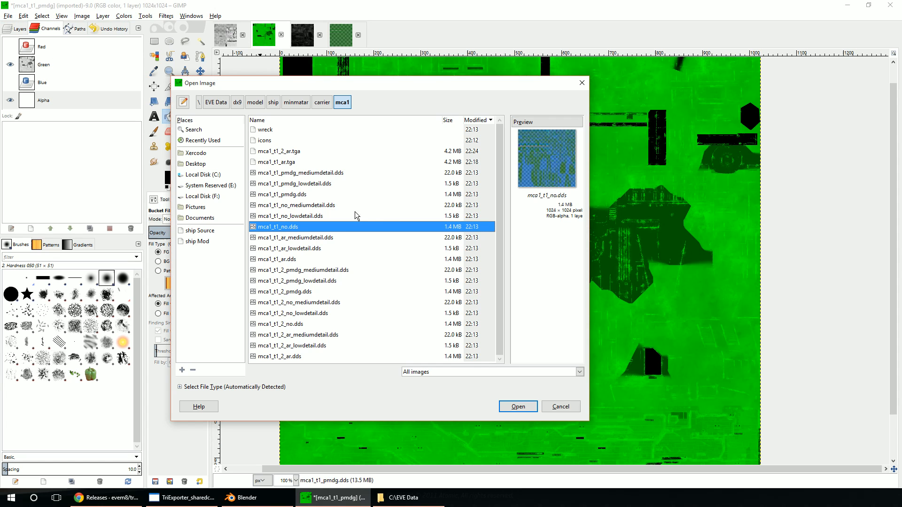
left_click(224, 104)
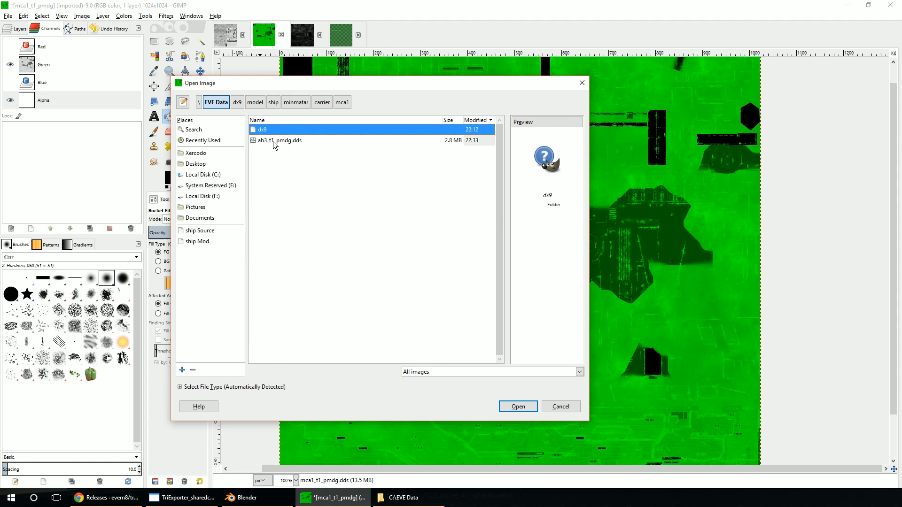
double_click(276, 141)
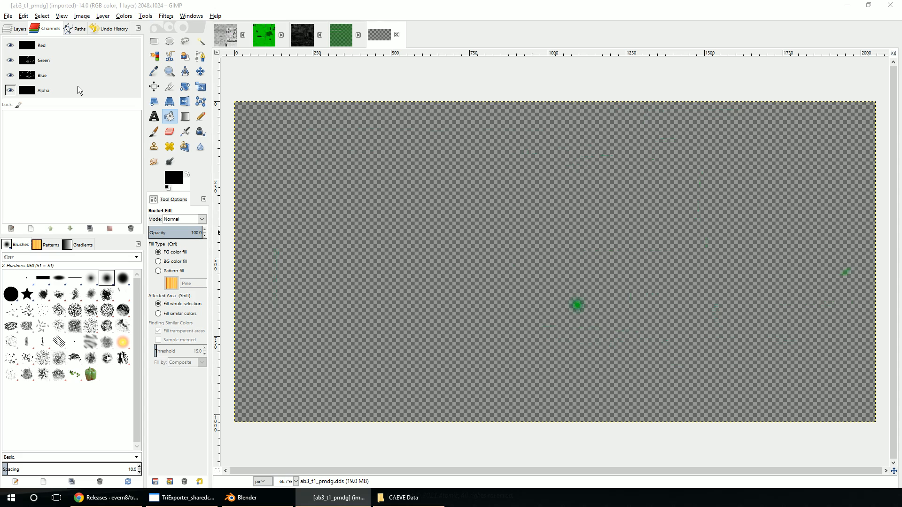
Step: Deactivate the red, green and blue channels of ab3_t1_pmdg so only alpha is active for editing
left_click(60, 90)
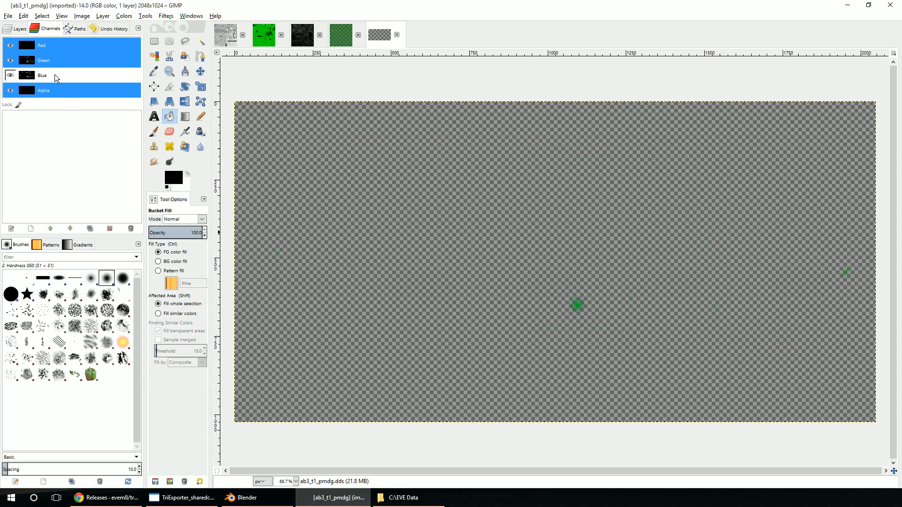
left_click(56, 75)
left_click(58, 60)
left_click(59, 45)
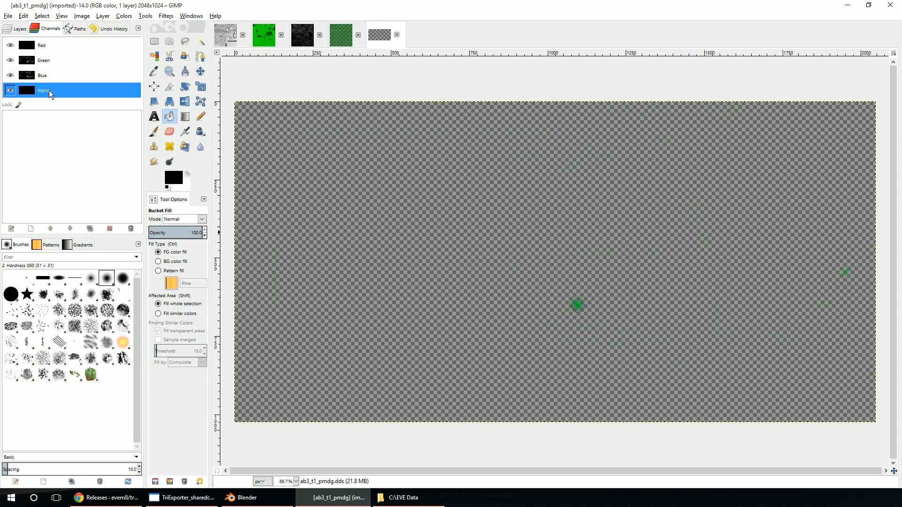
Step: Bucket-fill the alpha channel with the whole-selection option, and hide the blue channel of ab3_t1_pmdg
left_click(177, 314)
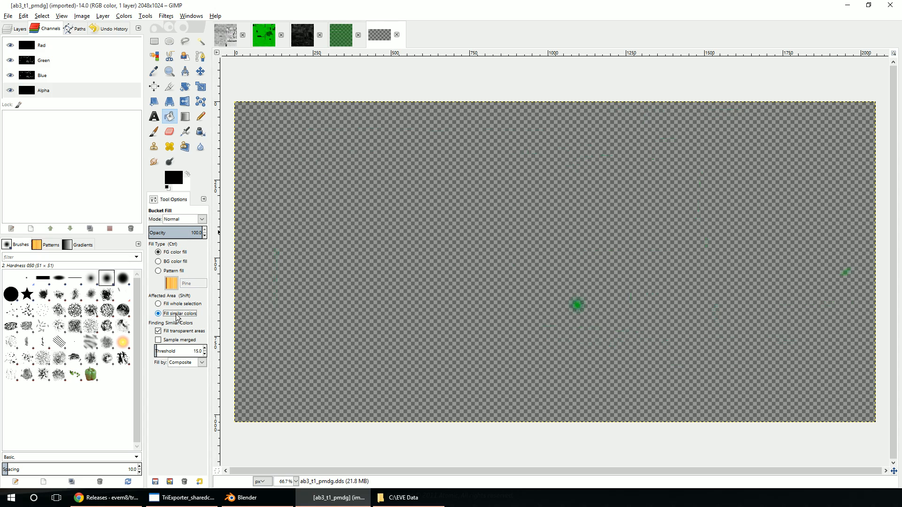
left_click(176, 304)
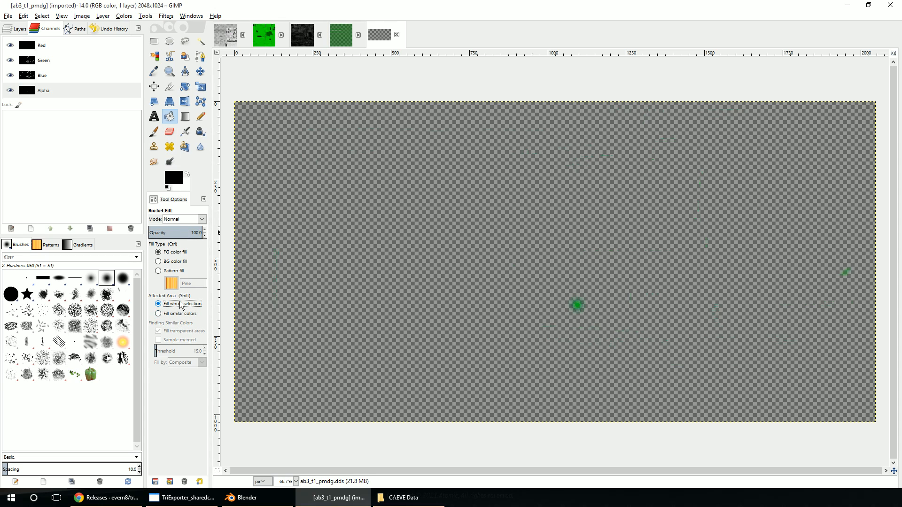
left_click(437, 274)
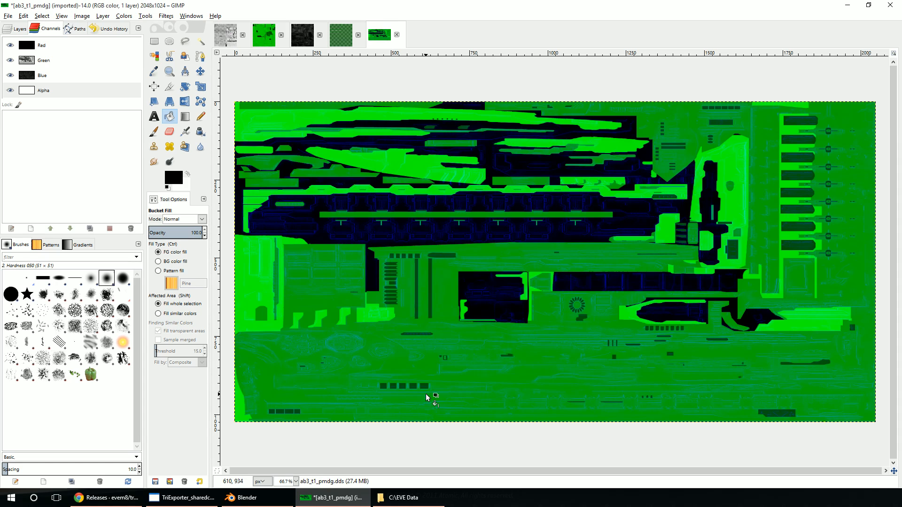
left_click(9, 76)
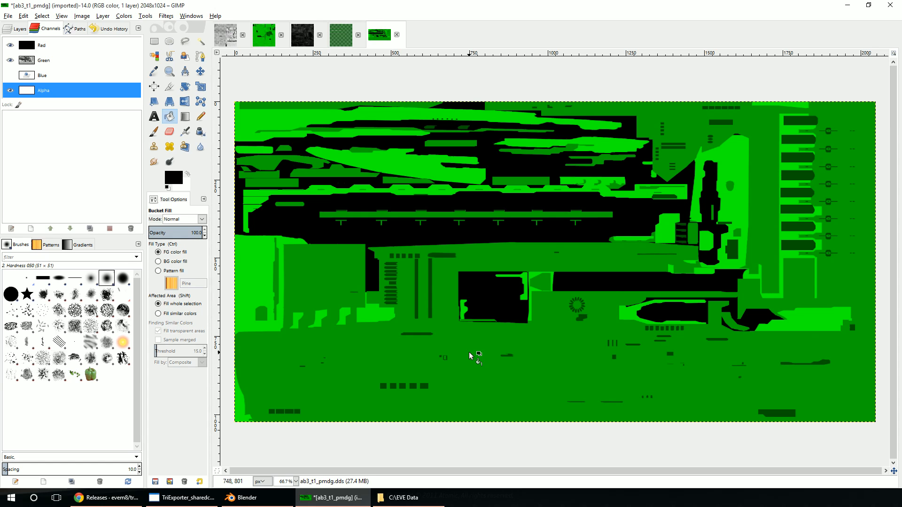
Step: Switch to Blender and examine the textured carrier hull from several angles and distances
left_click(242, 497)
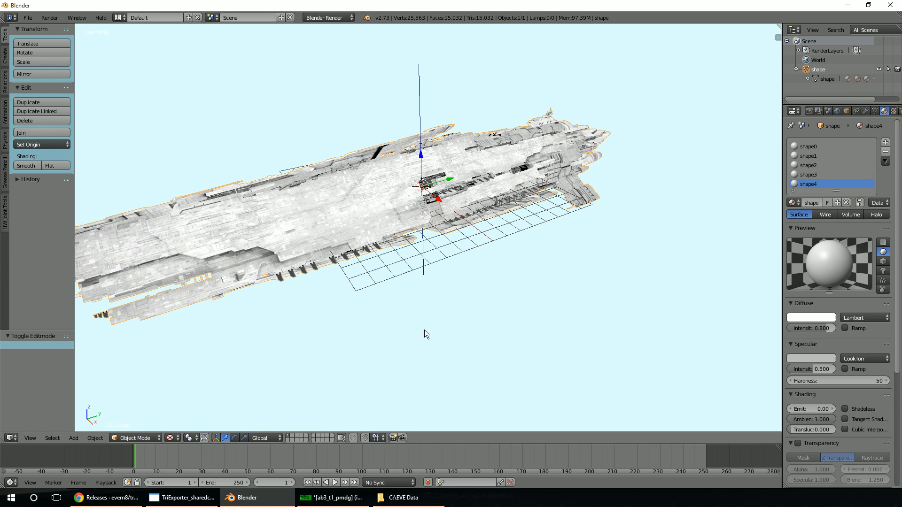
middle_click_drag(359, 331, 391, 318)
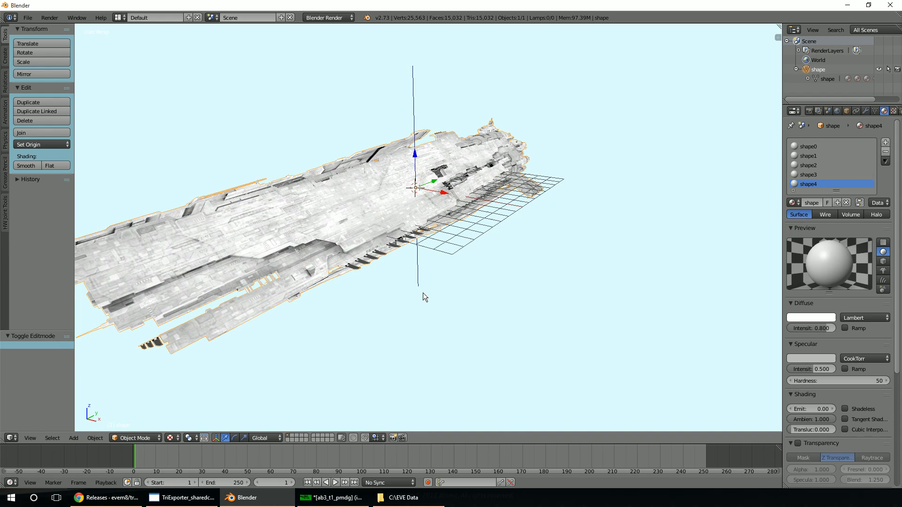
middle_click_drag(418, 309, 423, 327)
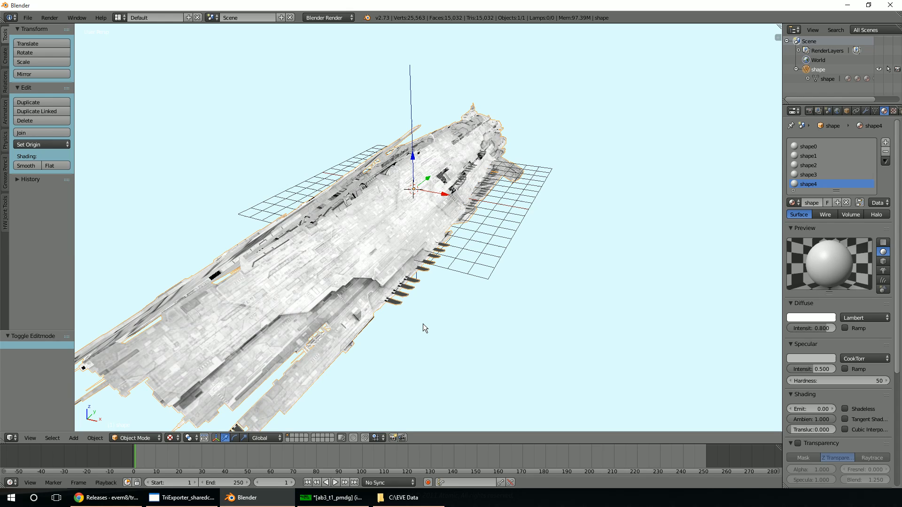
mouse_move(422, 323)
middle_mouse_down()
mouse_move(455, 324)
mouse_move(360, 284)
mouse_move(282, 283)
mouse_move(282, 308)
mouse_move(244, 298)
mouse_move(324, 320)
mouse_move(415, 320)
middle_mouse_up()
scroll(282, 308, "up", 3)
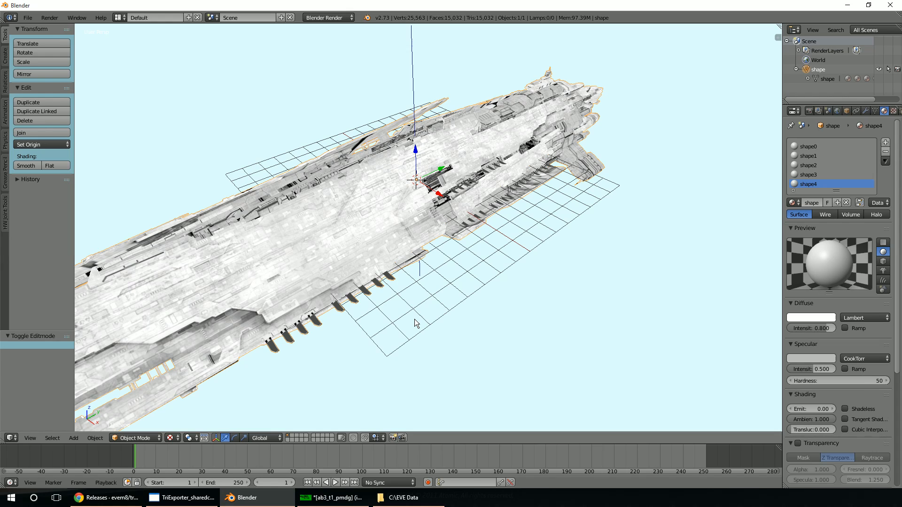
mouse_move(414, 336)
middle_mouse_down()
mouse_move(455, 297)
mouse_move(475, 302)
mouse_move(421, 331)
middle_mouse_up()
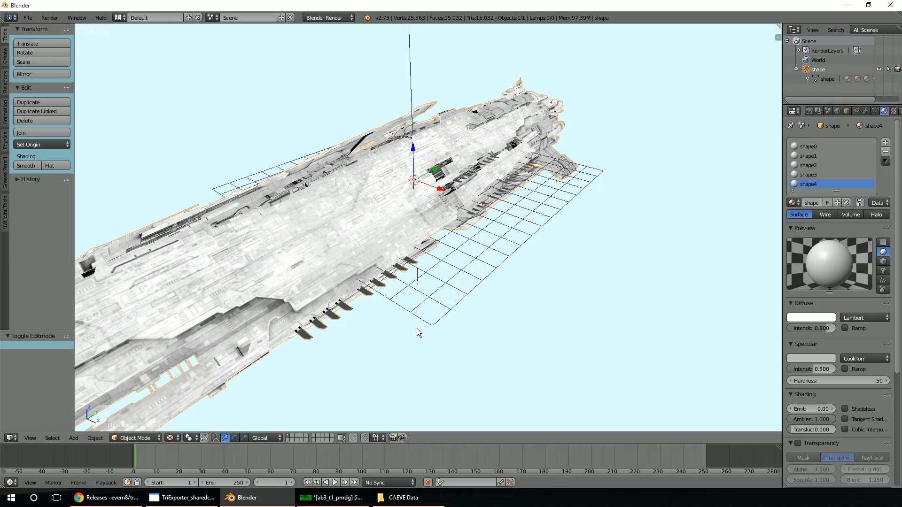
middle_click_drag(490, 312, 508, 271)
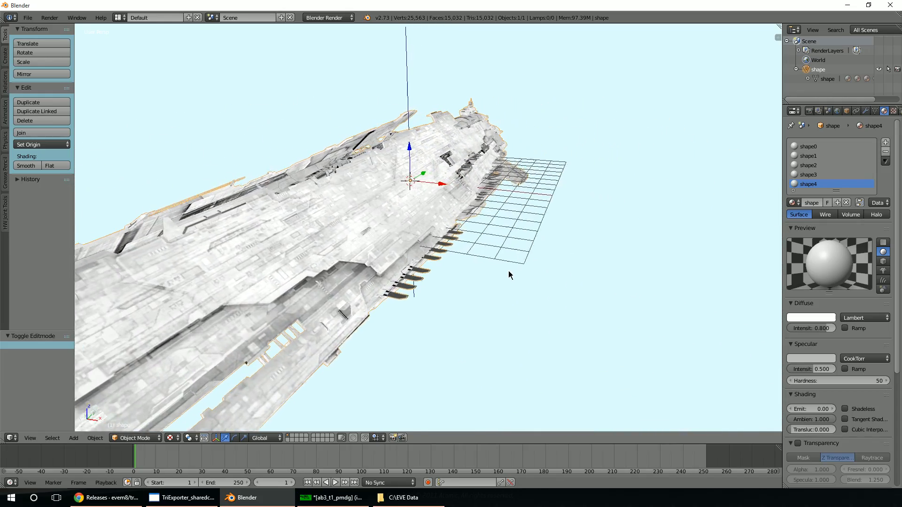
scroll(508, 271, "down", 3)
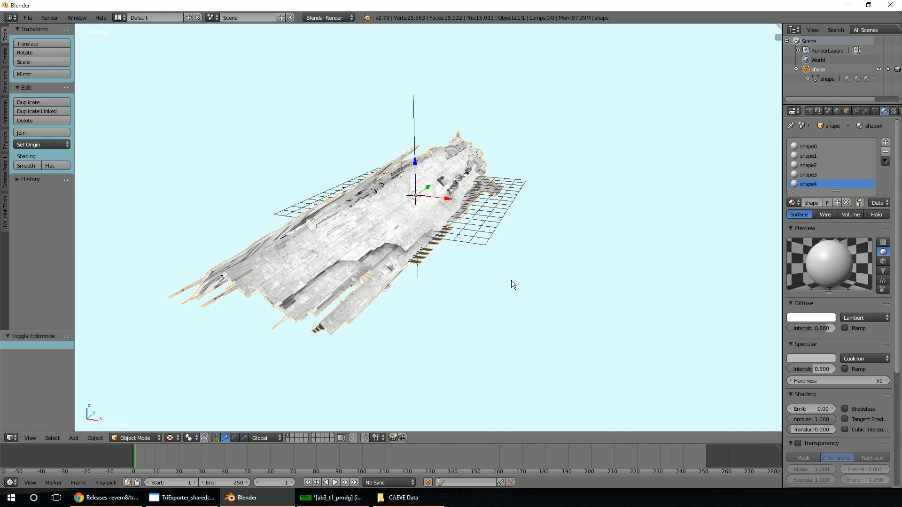